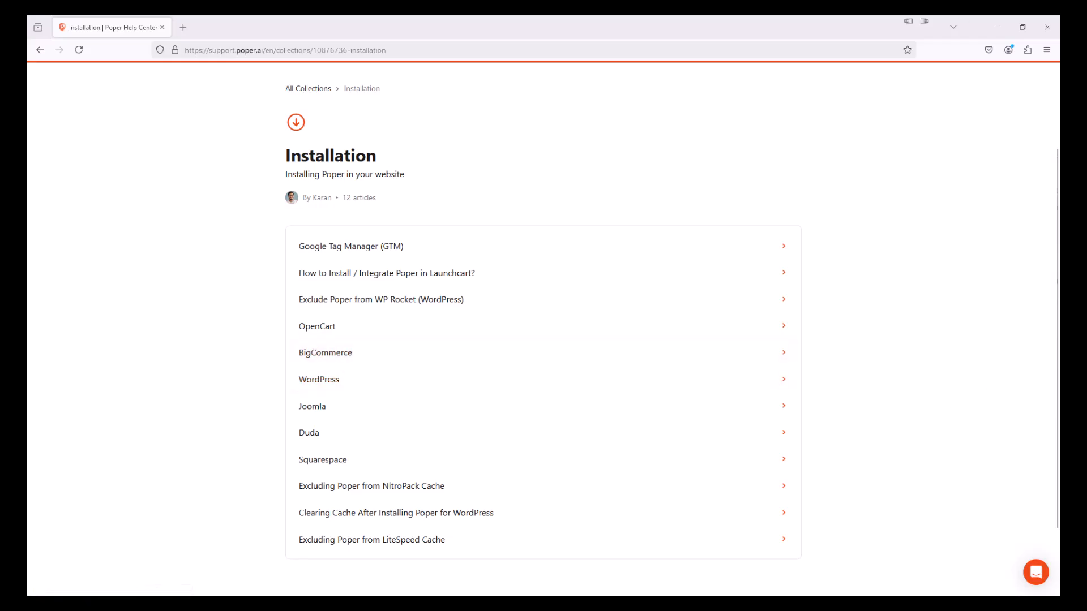
{"action": "left_click_drag", "start_coordinate": [640, 155], "coordinate": [535, 156]}
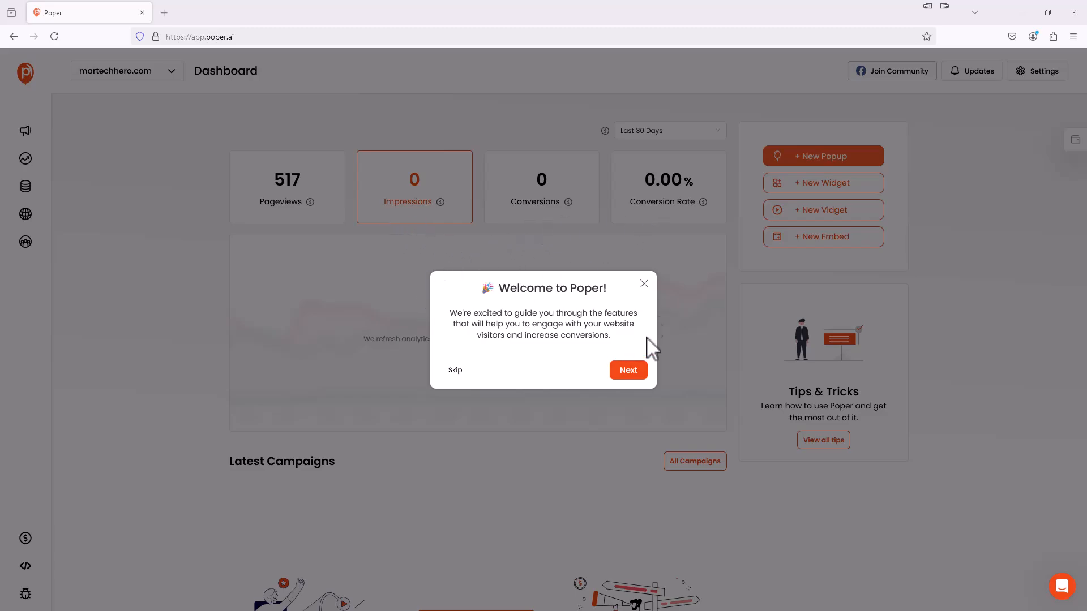
Step: Dismiss the welcome tour and start a new popup from the template collection
{"action": "left_click", "coordinate": [644, 283]}
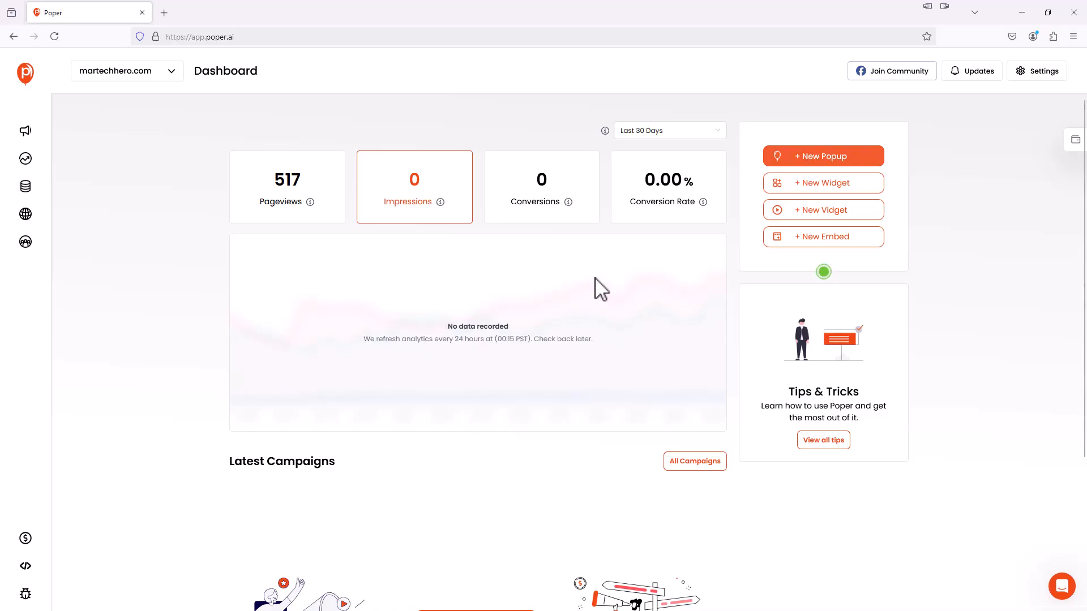
{"action": "left_click", "coordinate": [820, 166]}
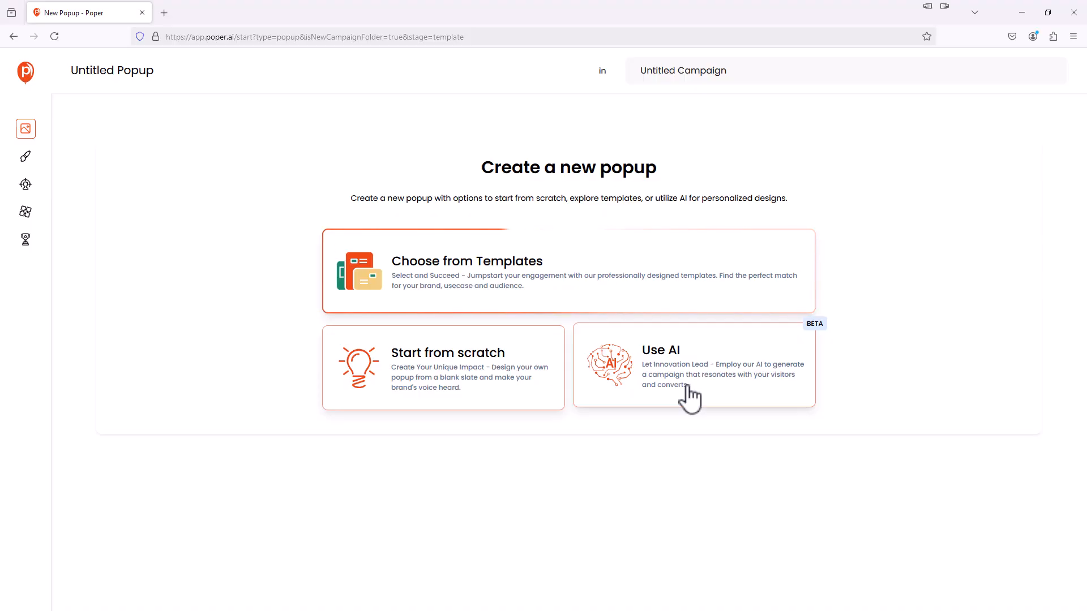
{"action": "left_click", "coordinate": [526, 289]}
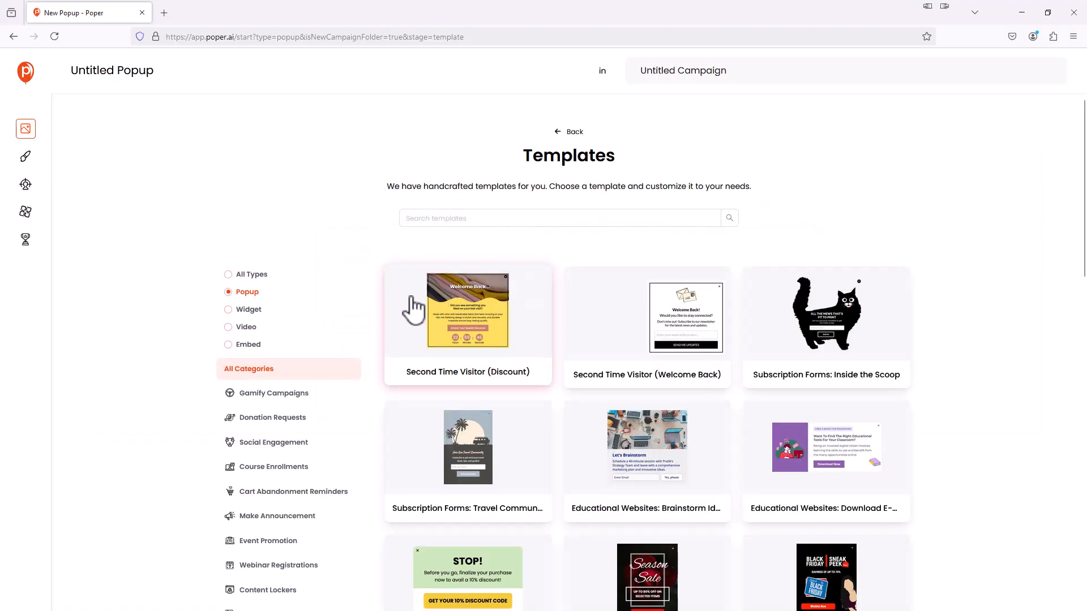
Step: Filter the popup templates to Newsletter Sign-Ups and choose the "Affiliate Marketing: GlowBeauty" template
{"action": "scroll", "coordinate": [621, 334], "scroll_direction": "down", "scroll_amount": 15}
{"action": "scroll", "coordinate": [620, 334], "scroll_direction": "down", "scroll_amount": 10}
{"action": "scroll", "coordinate": [621, 334], "scroll_direction": "up", "scroll_amount": 18}
{"action": "scroll", "coordinate": [611, 333], "scroll_direction": "up", "scroll_amount": 9}
{"action": "scroll", "coordinate": [370, 371], "scroll_direction": "down", "scroll_amount": 5}
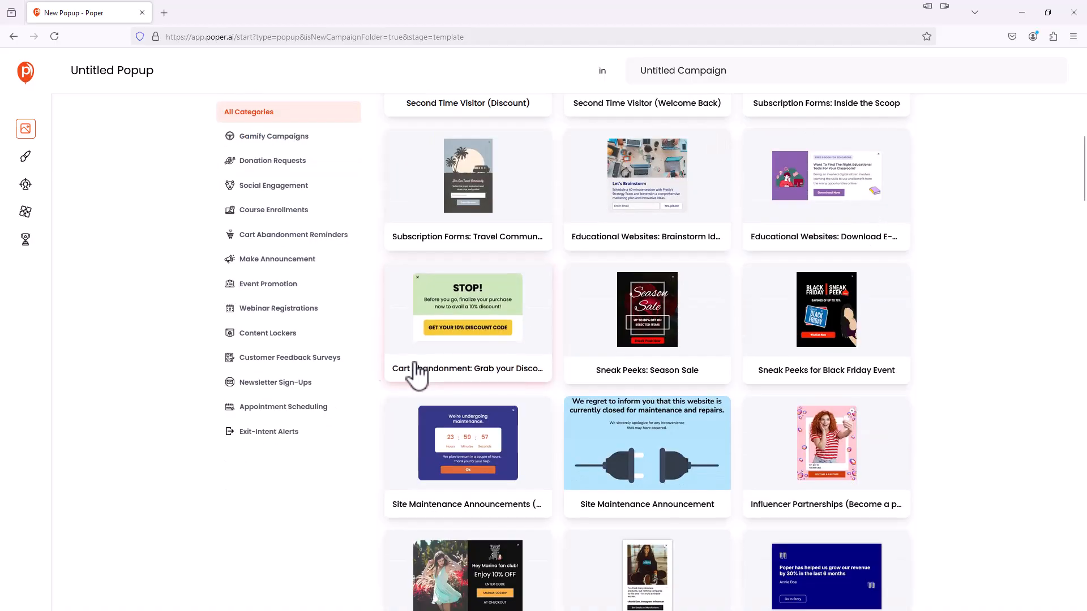
{"action": "left_click", "coordinate": [287, 384]}
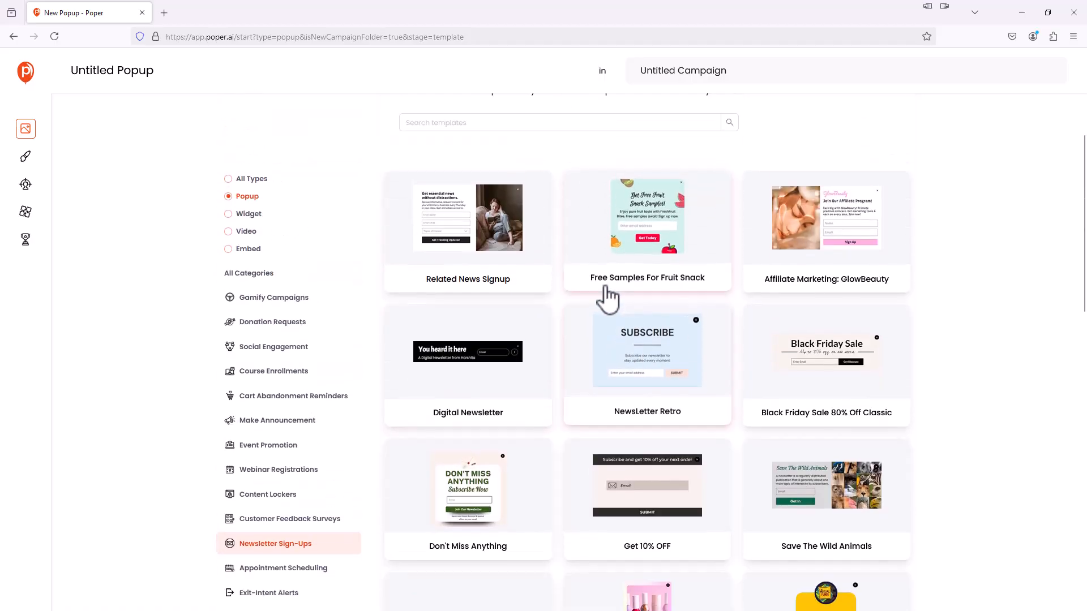
{"action": "left_click", "coordinate": [808, 241]}
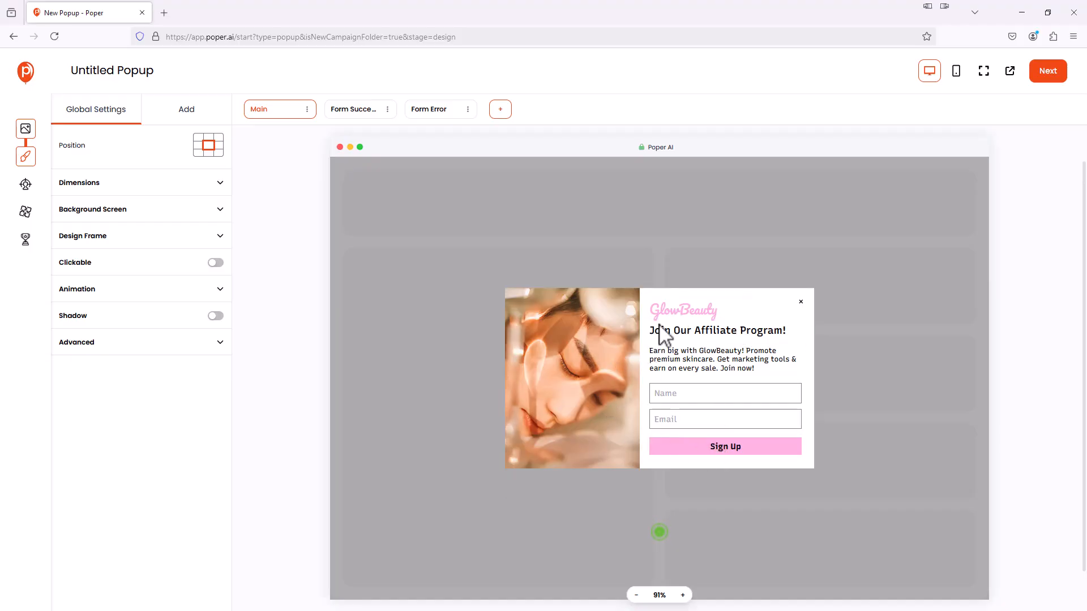
Step: Replace the popup's picture with the martech-image file from the Demo folder on drive C
{"action": "left_click", "coordinate": [576, 342]}
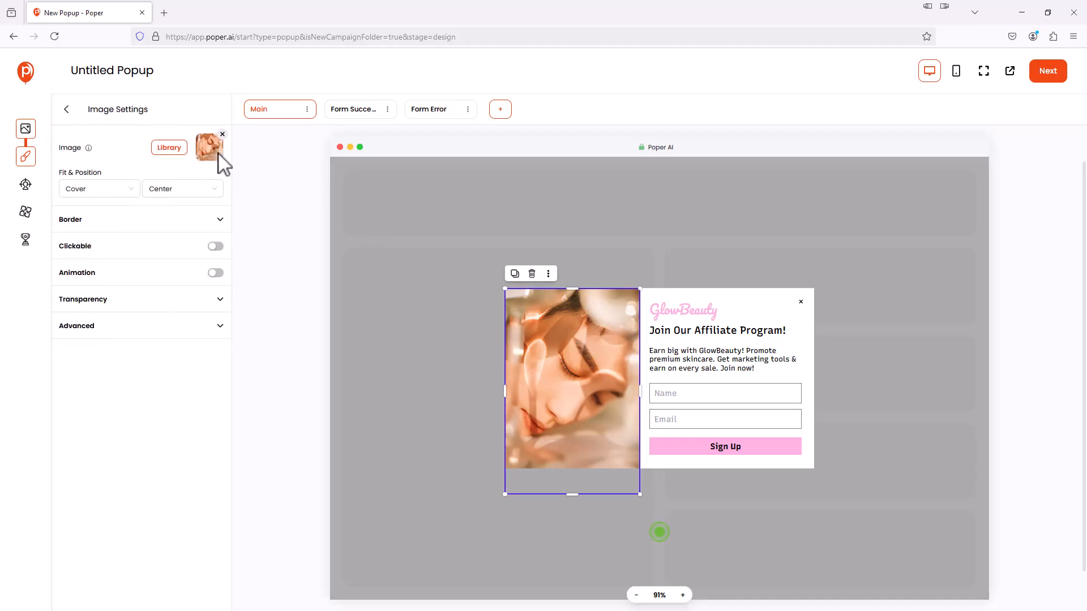
{"action": "left_click", "coordinate": [216, 160]}
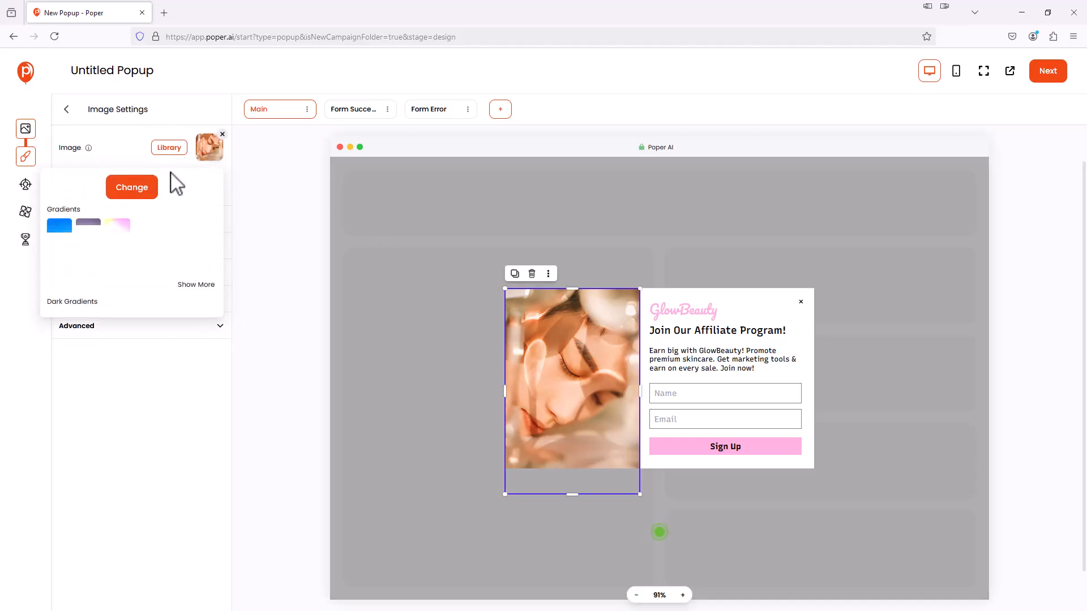
{"action": "left_click", "coordinate": [138, 191]}
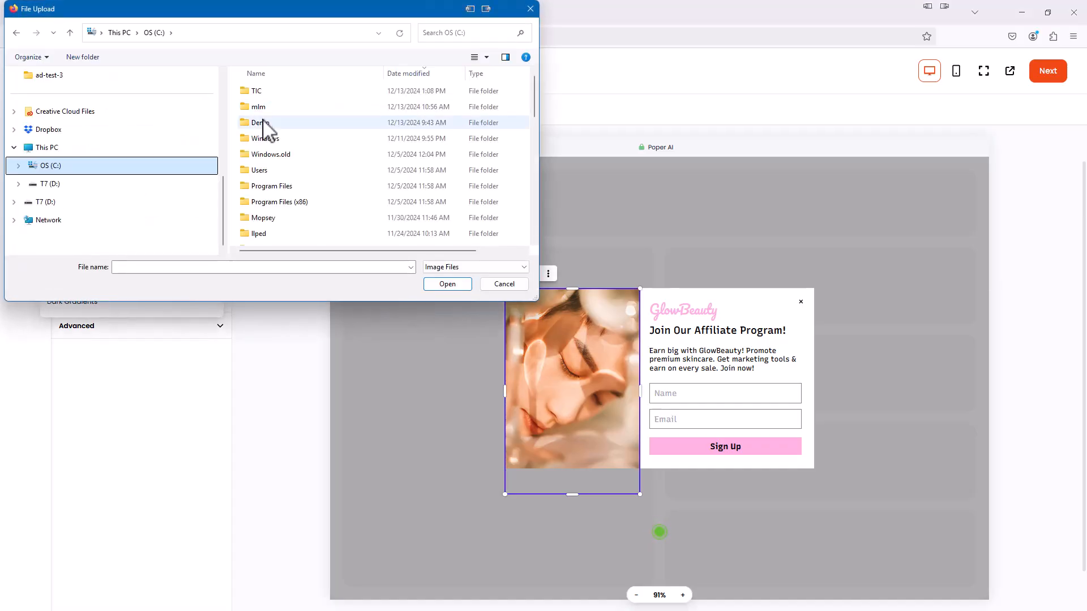
{"action": "double_click", "coordinate": [263, 122]}
{"action": "left_click", "coordinate": [280, 128]}
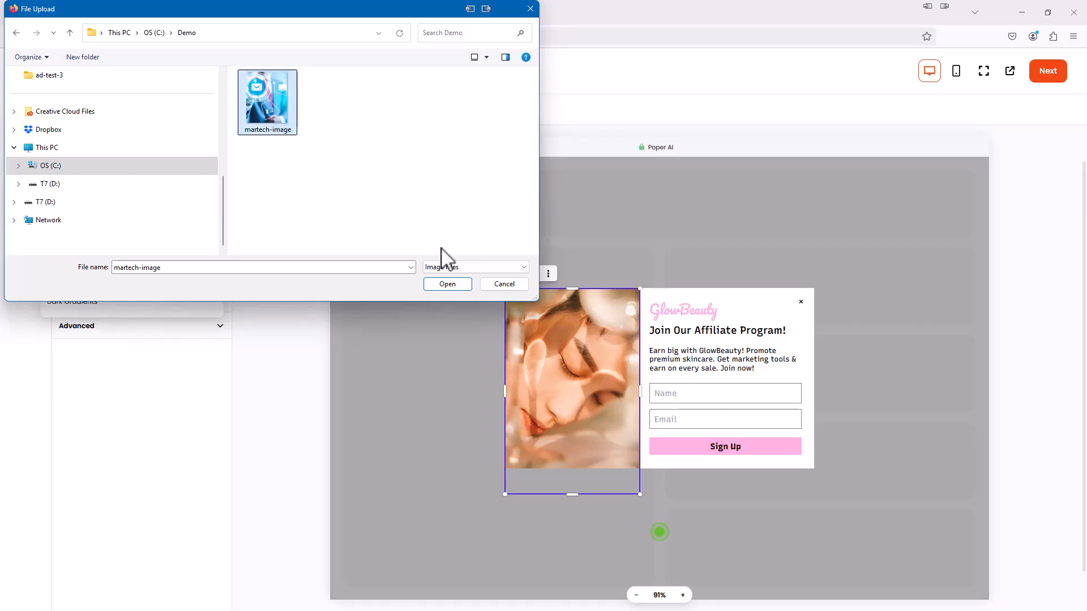
{"action": "left_click", "coordinate": [452, 285]}
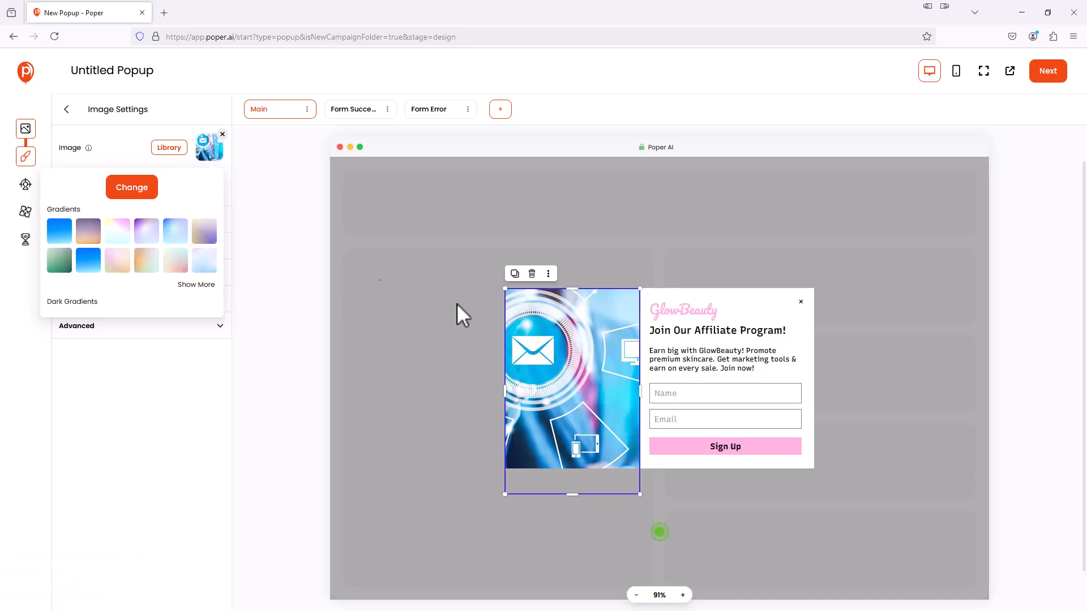
{"action": "left_click", "coordinate": [457, 304]}
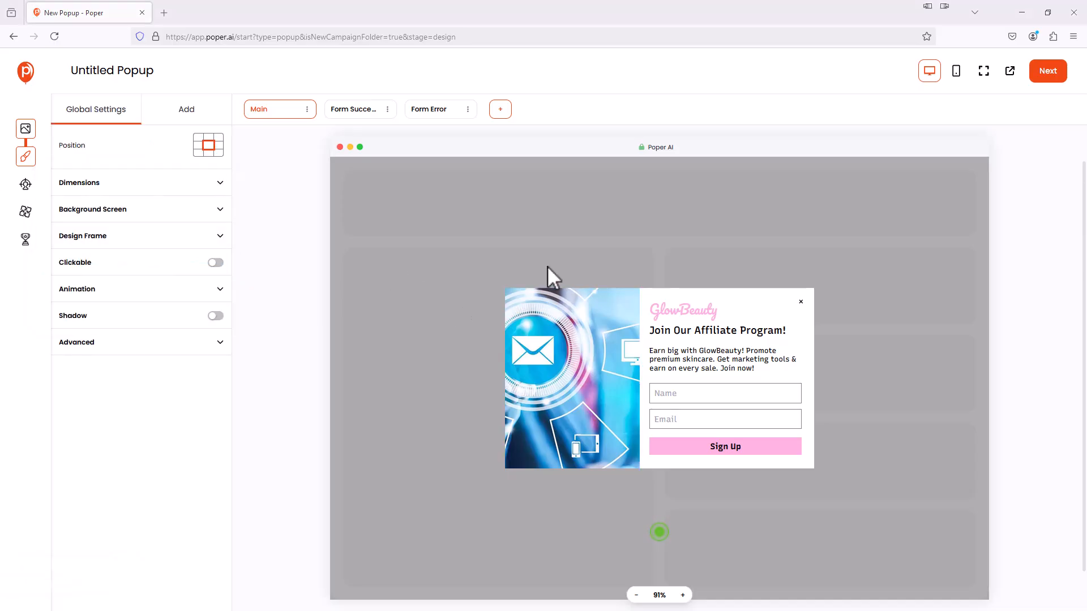
Step: Change the GlowBeauty text to "Sign Up For Our" and set its colour to hex 000000
{"action": "left_click", "coordinate": [707, 320]}
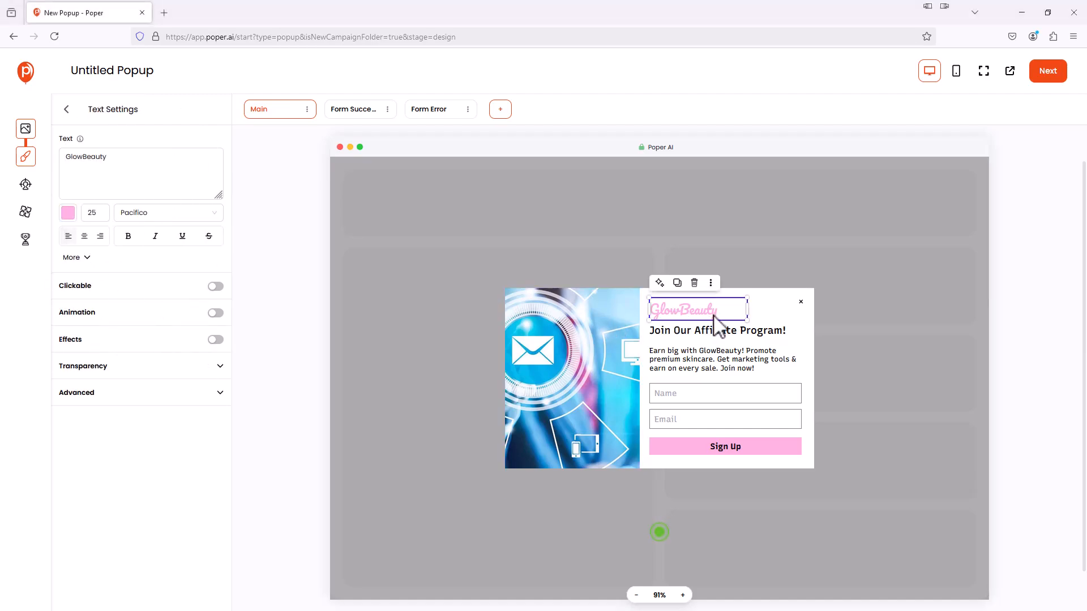
{"action": "left_click_drag", "start_coordinate": [123, 159], "coordinate": [50, 153]}
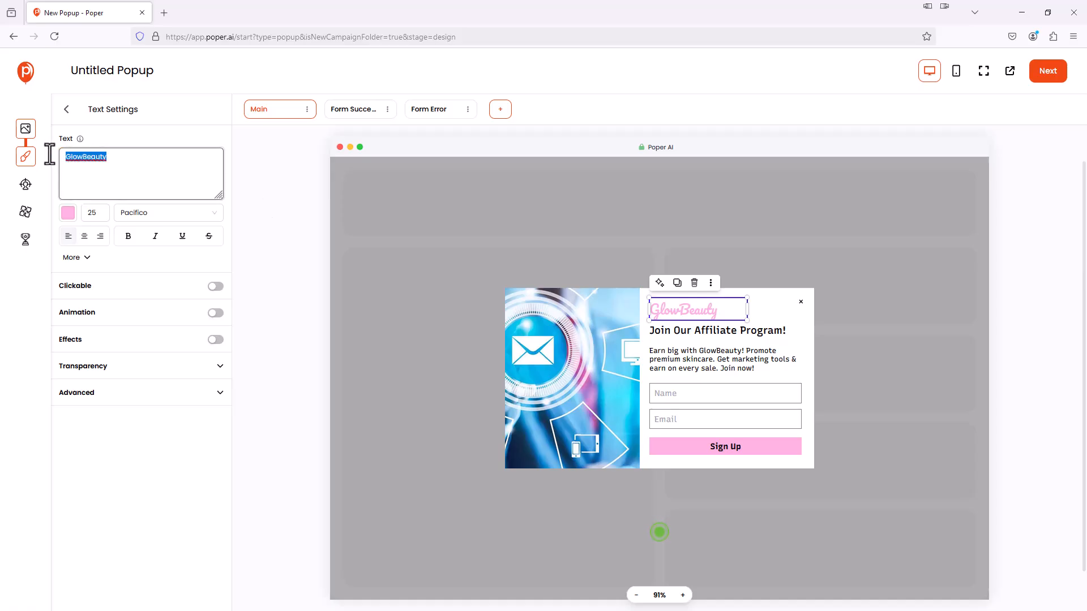
{"action": "type", "text": "Sign Up"}
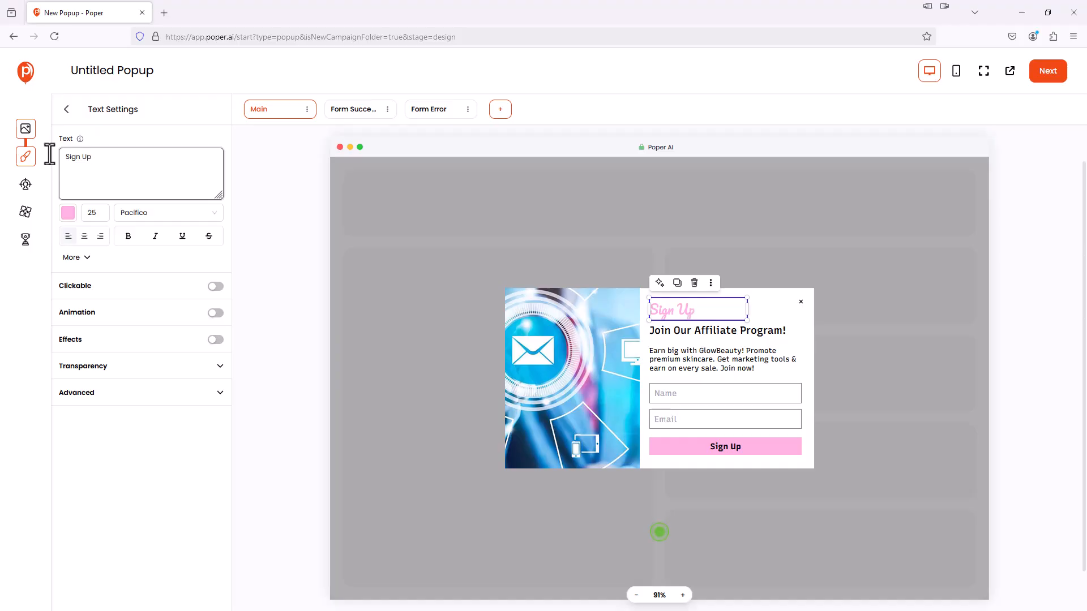
{"action": "type", "text": " For Our"}
{"action": "left_click", "coordinate": [68, 213]}
{"action": "left_click_drag", "start_coordinate": [132, 360], "coordinate": [102, 365]}
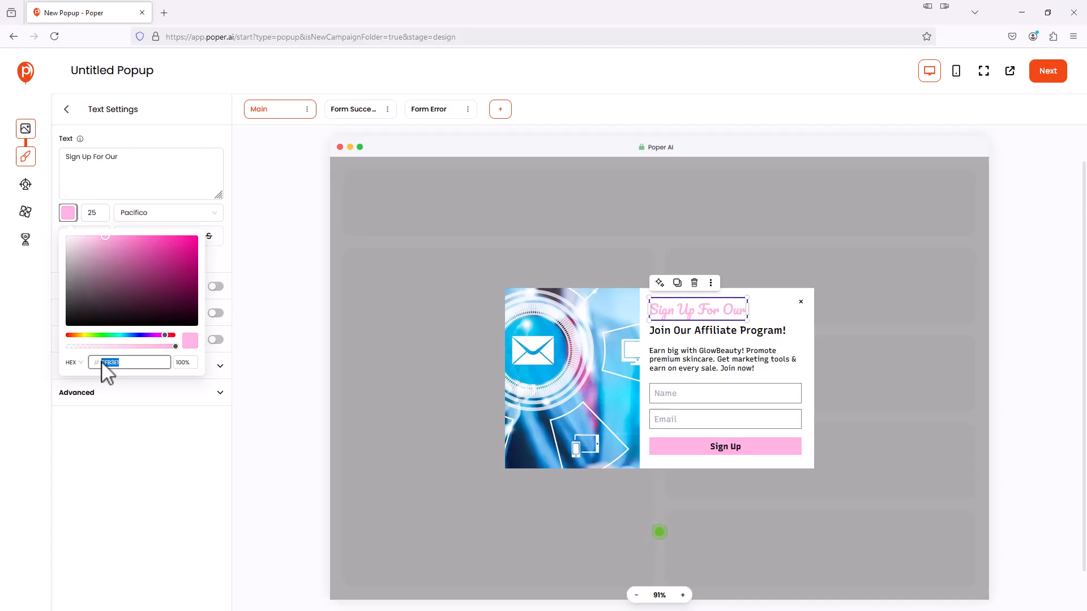
{"action": "type", "text": "000000"}
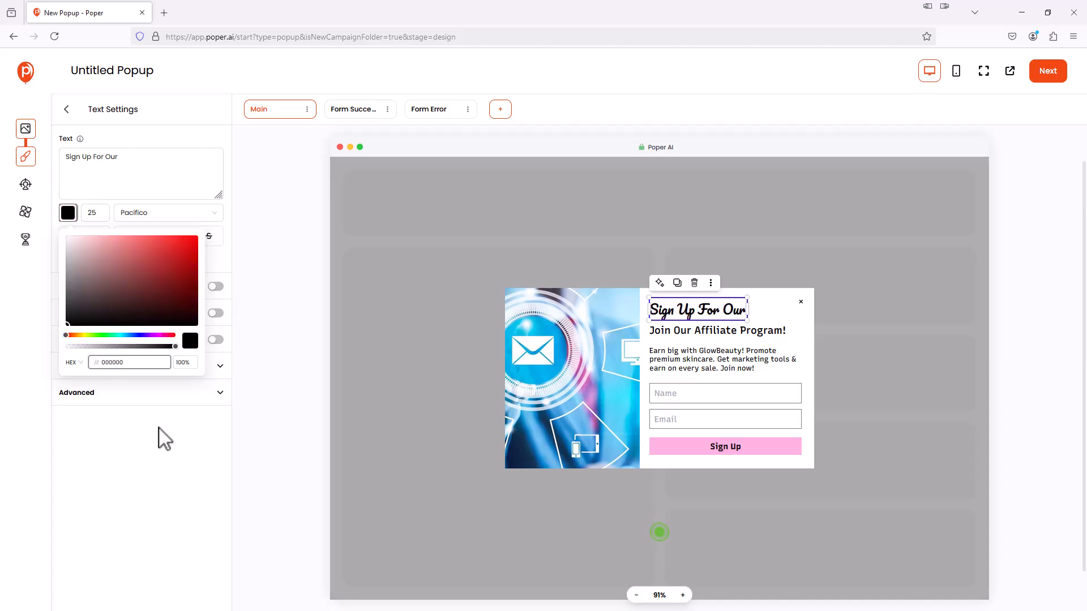
Step: Set the "Sign Up For Our" text's font to Poppins and widen its box so it fits on one line
{"action": "left_click", "coordinate": [179, 215]}
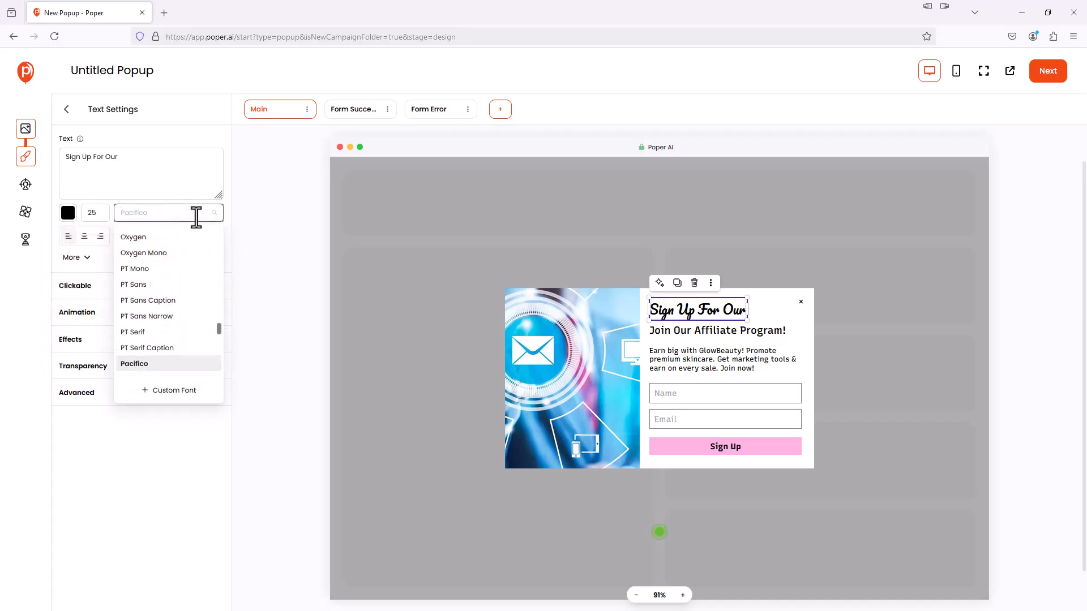
{"action": "left_click", "coordinate": [196, 214]}
{"action": "type", "text": "pop"}
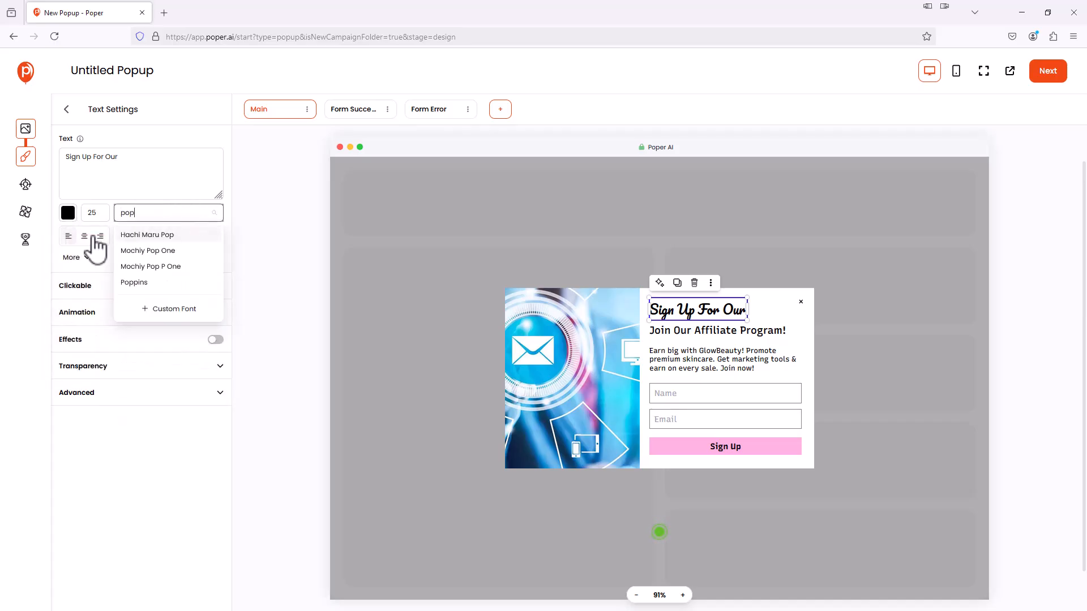
{"action": "left_click", "coordinate": [135, 282]}
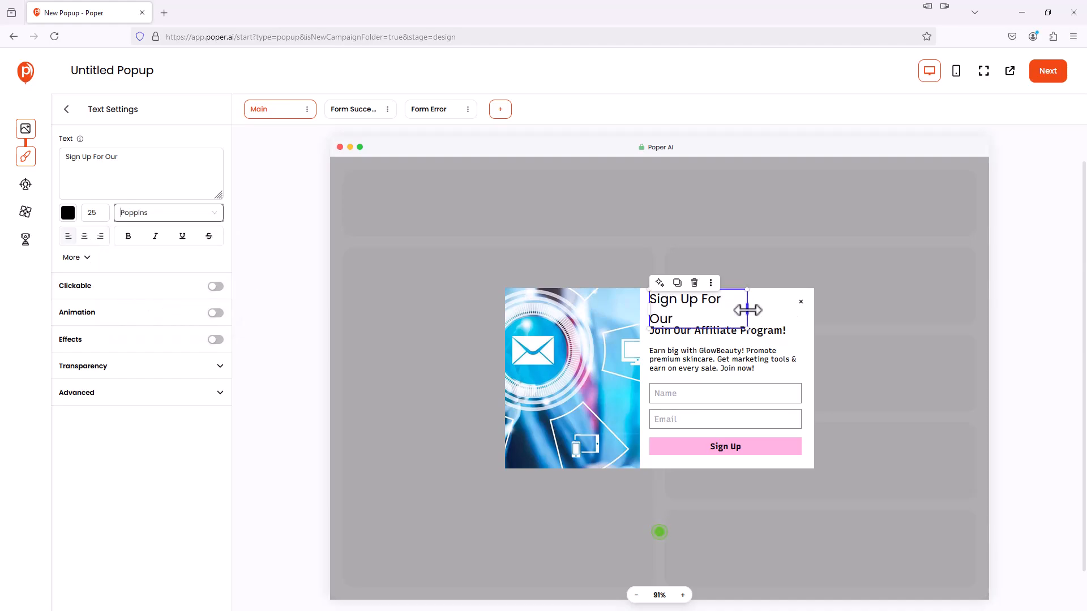
{"action": "left_click_drag", "start_coordinate": [747, 310], "coordinate": [787, 315]}
Step: Replace the "Join Our Affiliate Program!" heading with "MarTech Hero Newsletter"
{"action": "left_click", "coordinate": [725, 333]}
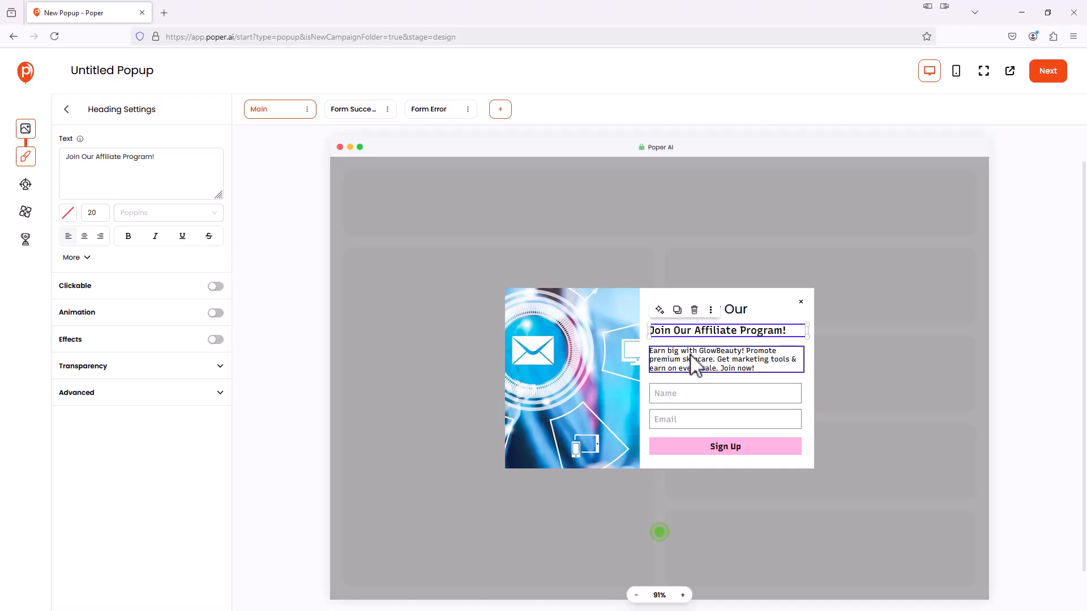
{"action": "left_click_drag", "start_coordinate": [162, 158], "coordinate": [50, 158]}
{"action": "type", "text": "MarTech Hero Newsletter"}
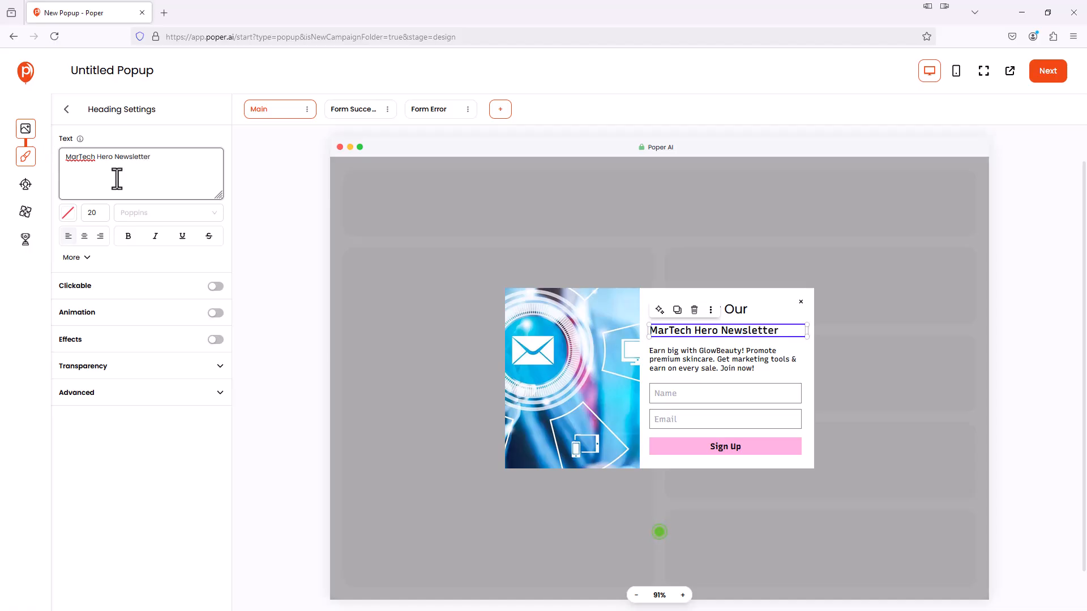
Step: Replace the description paragraph above the form fields with "Get updates from MarTech Hero"
{"action": "left_click", "coordinate": [720, 368]}
{"action": "left_click_drag", "start_coordinate": [197, 194], "coordinate": [19, 150]}
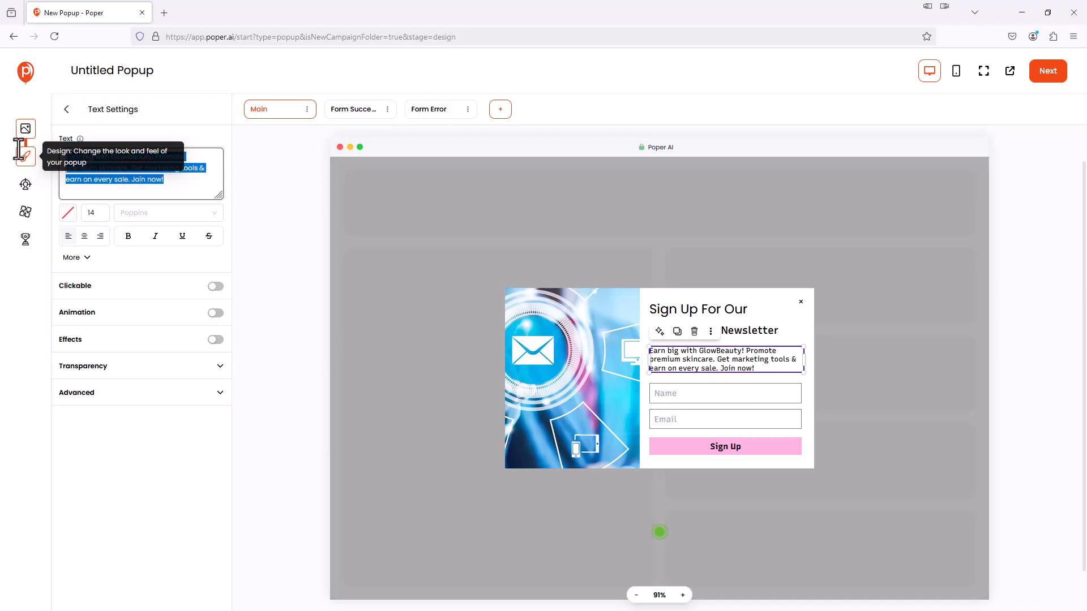
{"action": "type", "text": "Get updates from MarTech Hero"}
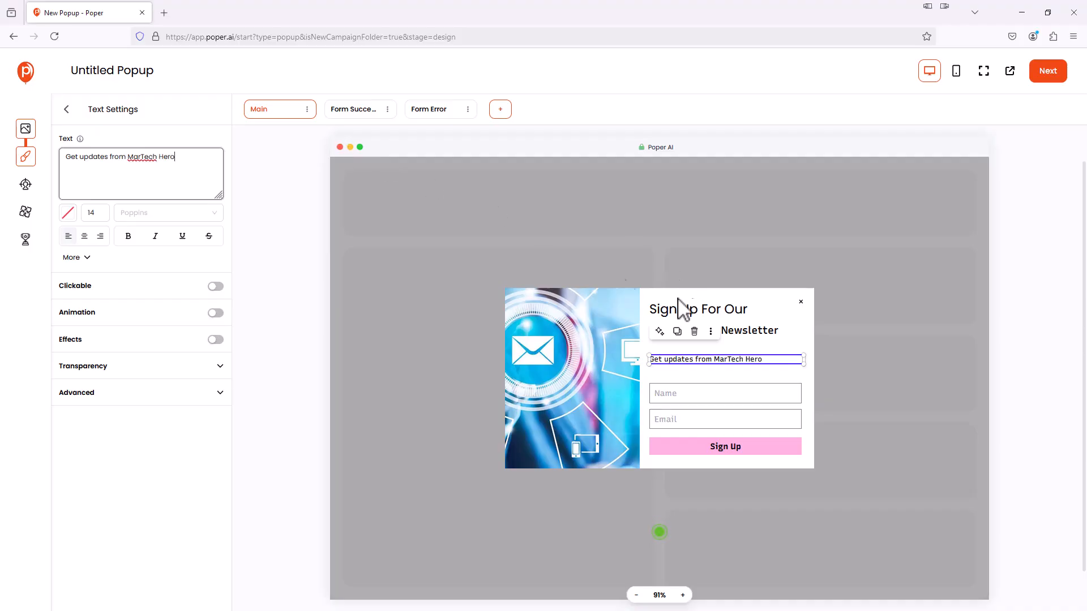
{"action": "left_click", "coordinate": [600, 255]}
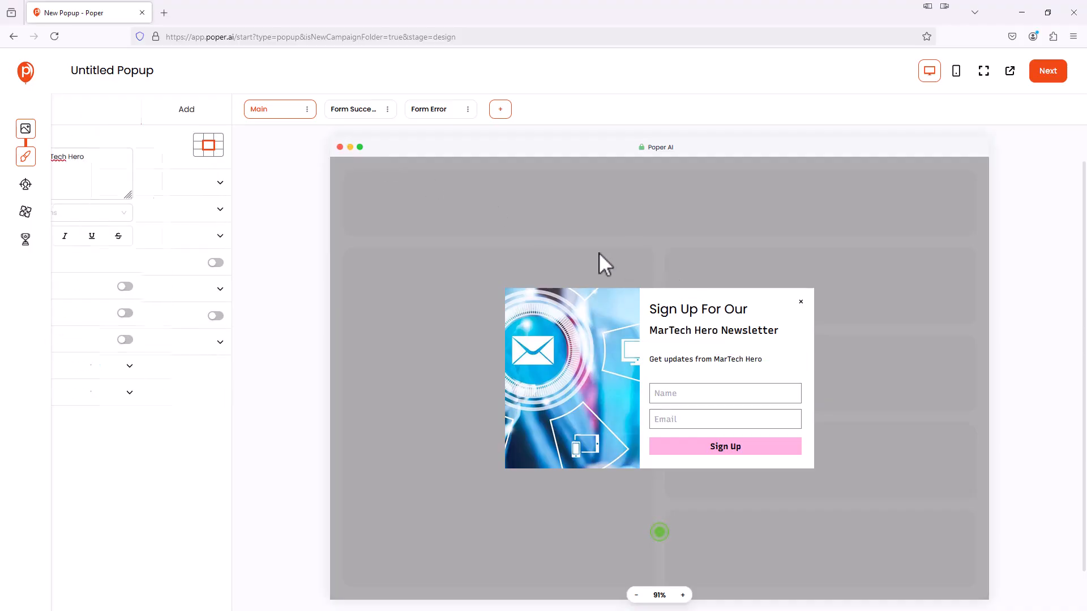
Step: Set the font size of the "Get updates from MarTech Hero" text to 16
{"action": "left_click", "coordinate": [718, 370]}
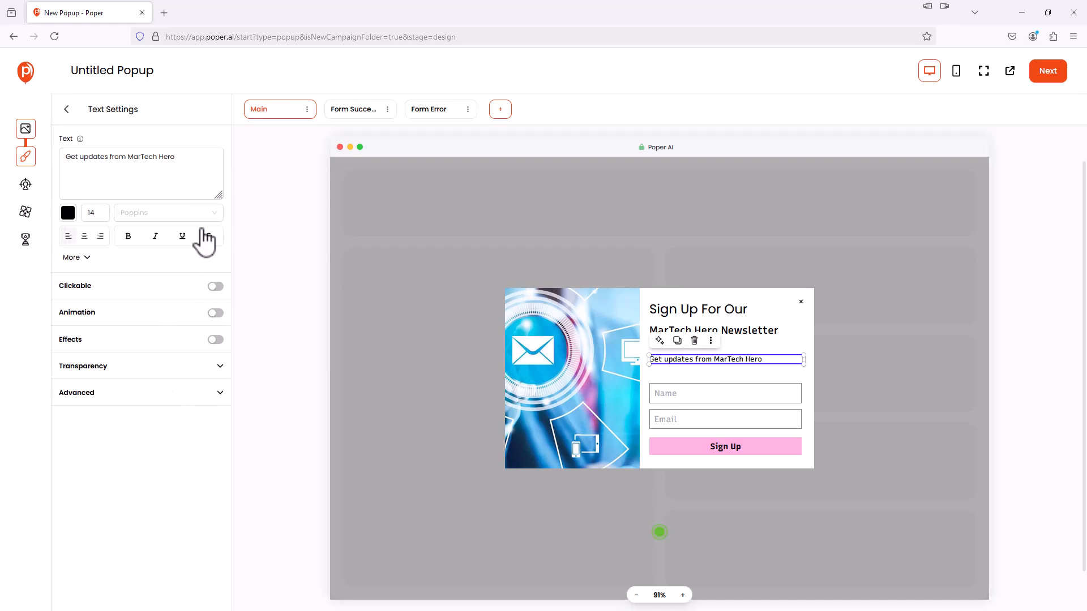
{"action": "left_click", "coordinate": [95, 214]}
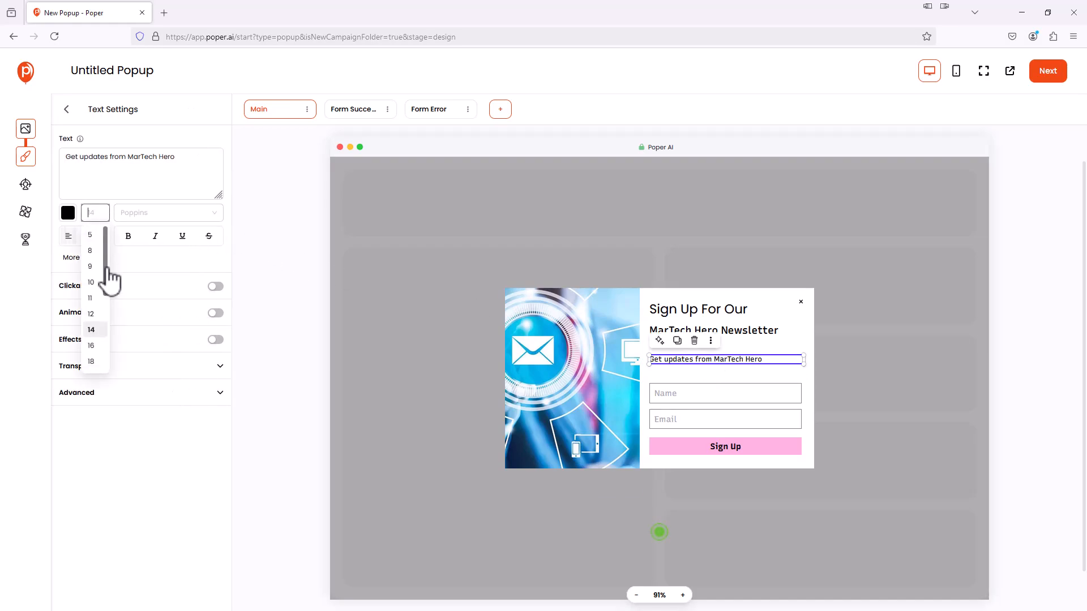
{"action": "left_click", "coordinate": [97, 347]}
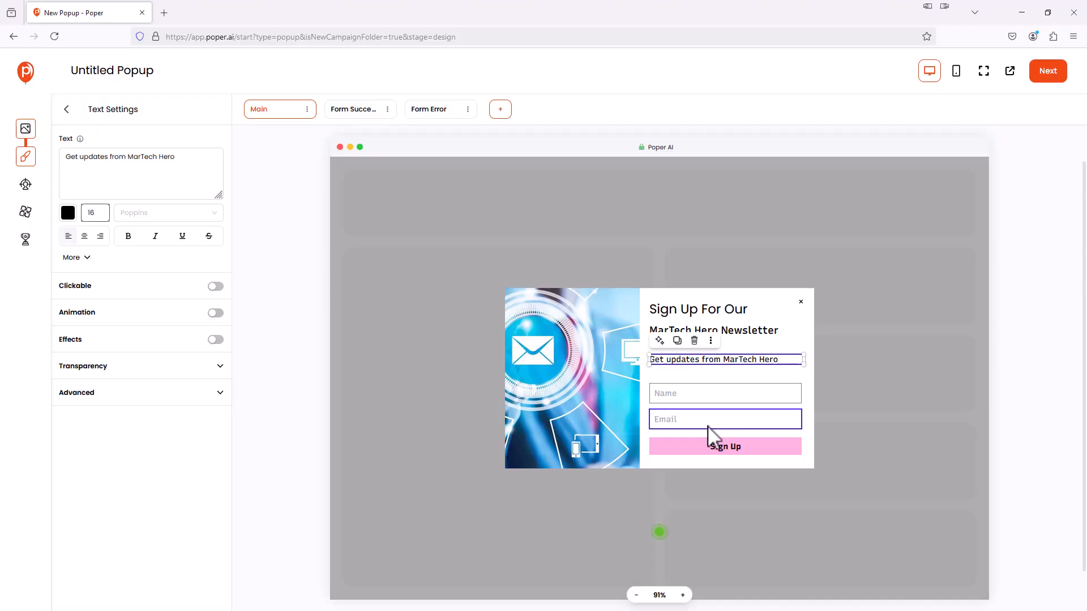
Step: Set the Sign Up button's background fill to hex 000000
{"action": "left_click", "coordinate": [691, 450]}
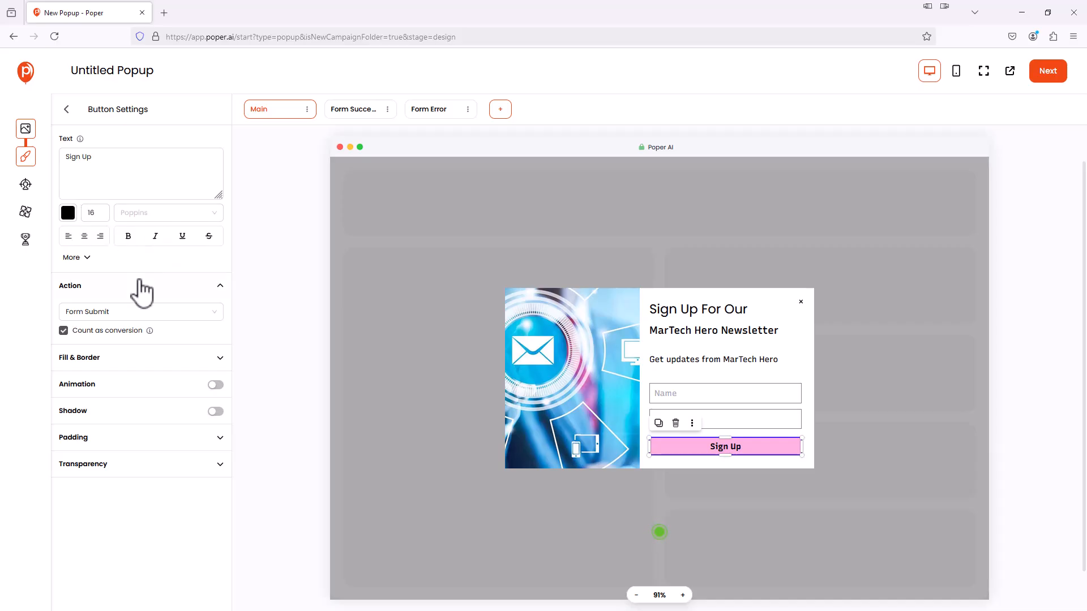
{"action": "left_click", "coordinate": [221, 360]}
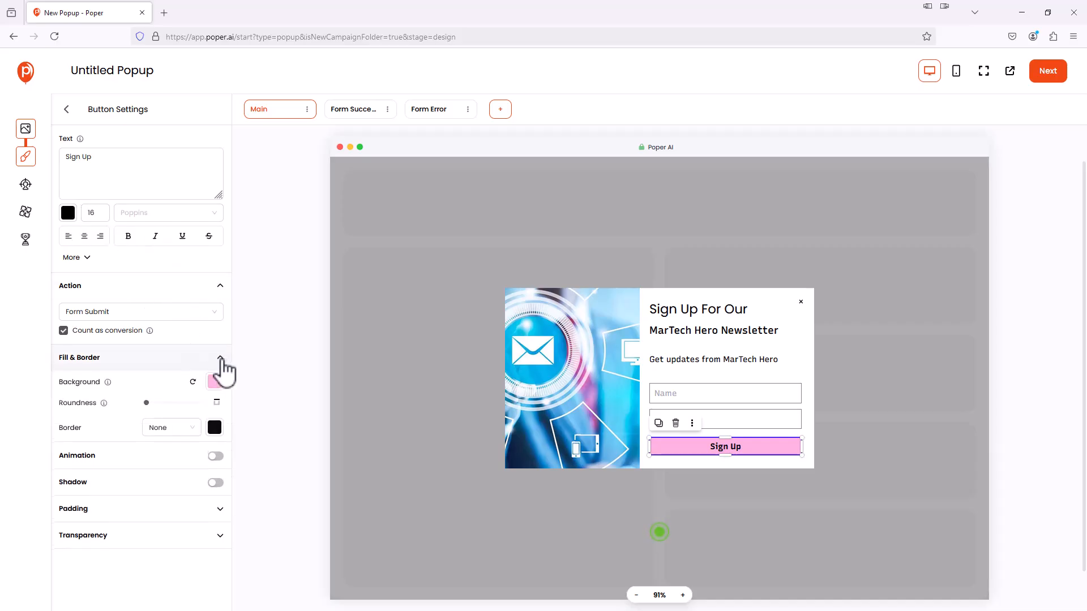
{"action": "left_click", "coordinate": [215, 382]}
{"action": "left_click_drag", "start_coordinate": [266, 531], "coordinate": [244, 533]}
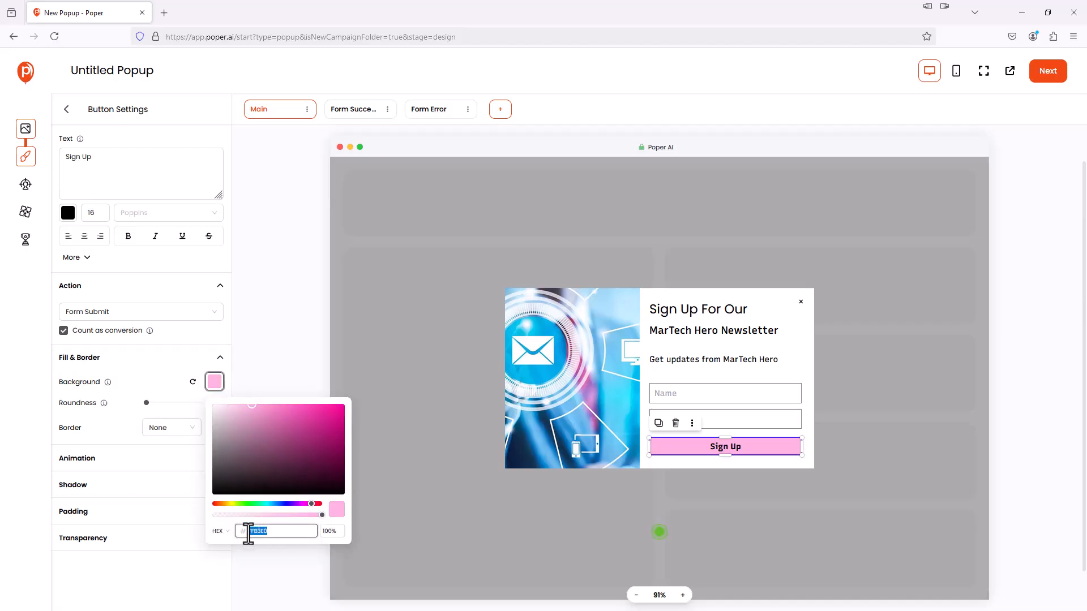
{"action": "type", "text": "000000"}
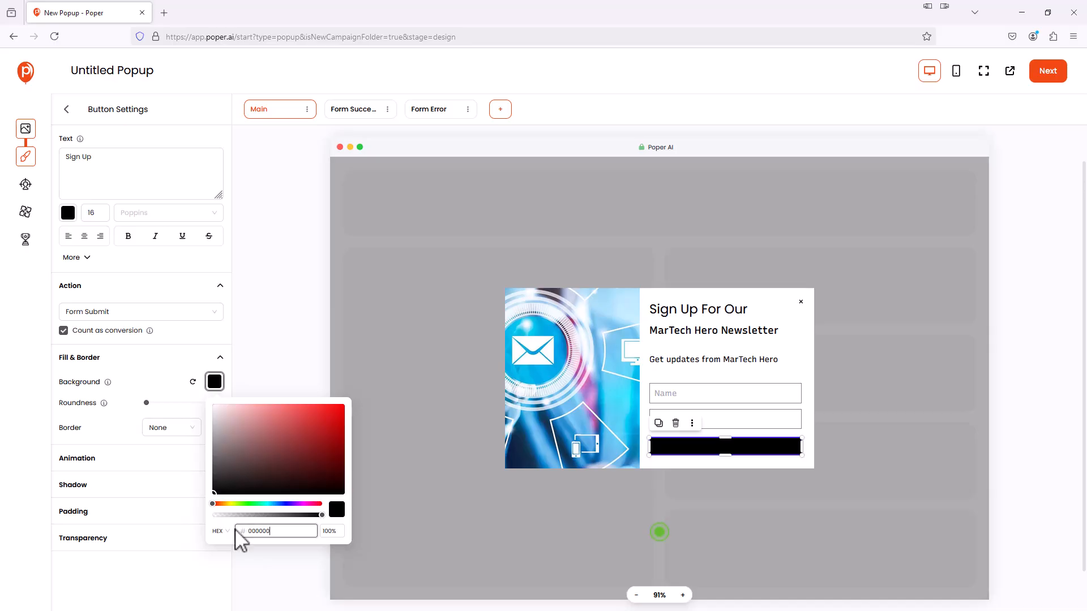
Step: Set the Sign Up button's text colour to hex FFFFFF
{"action": "left_click", "coordinate": [68, 213]}
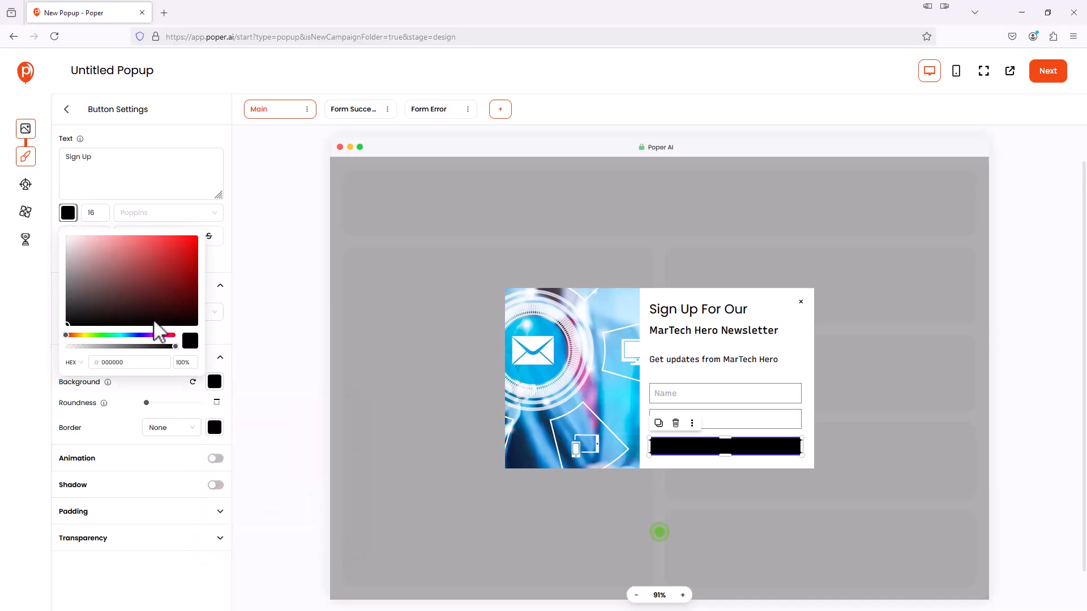
{"action": "left_click_drag", "start_coordinate": [138, 362], "coordinate": [103, 363]}
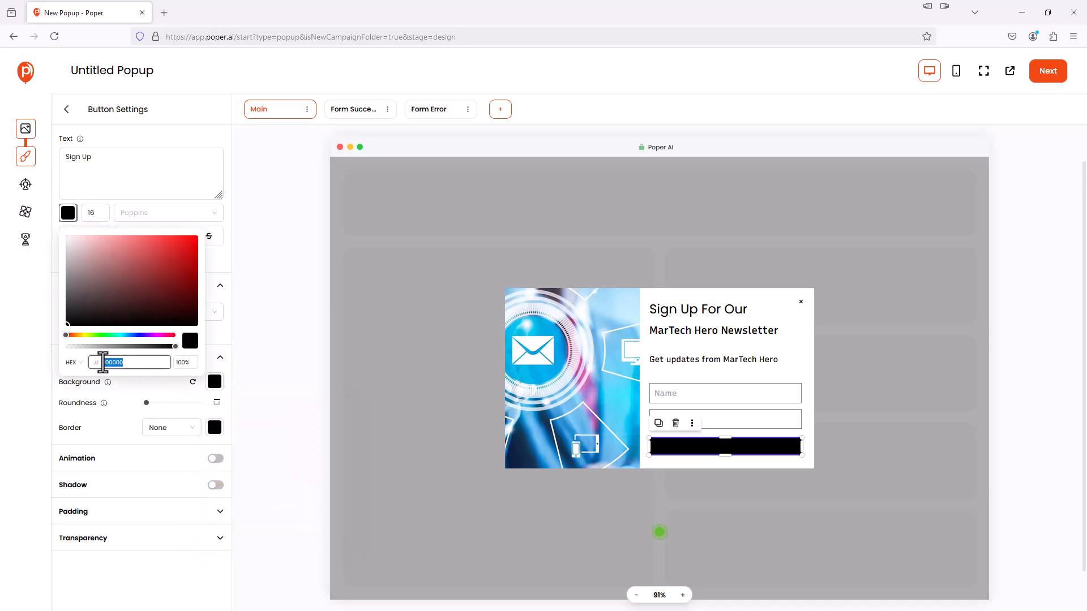
{"action": "type", "text": "FFFFFF"}
{"action": "left_click", "coordinate": [470, 326]}
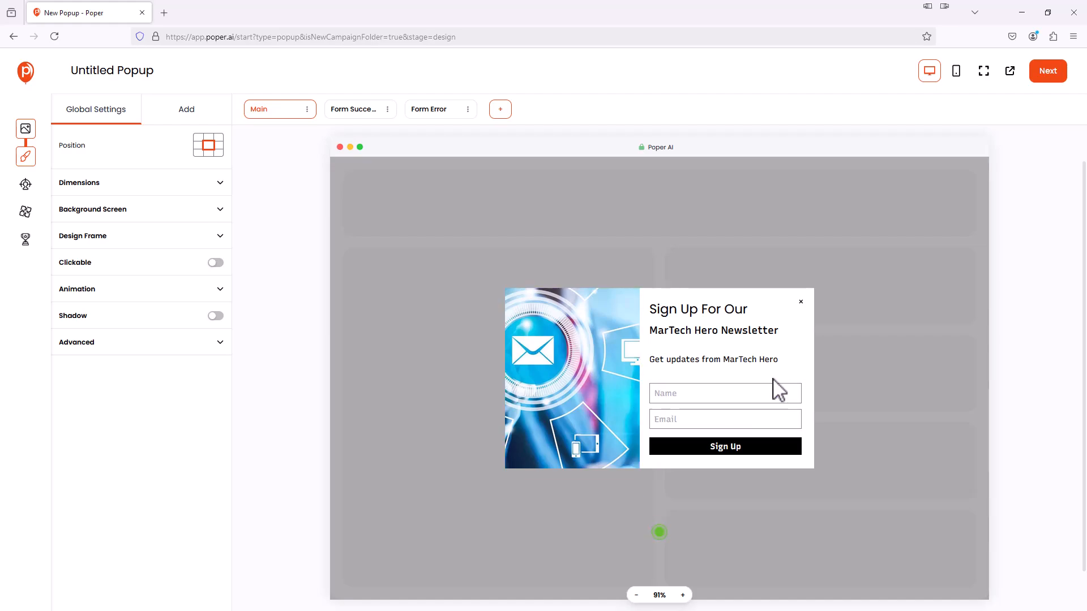
Step: Examine the Name and Email field settings and compare the Main, Form Success and Form Error views of the popup
{"action": "left_click", "coordinate": [693, 398]}
{"action": "left_click", "coordinate": [679, 418]}
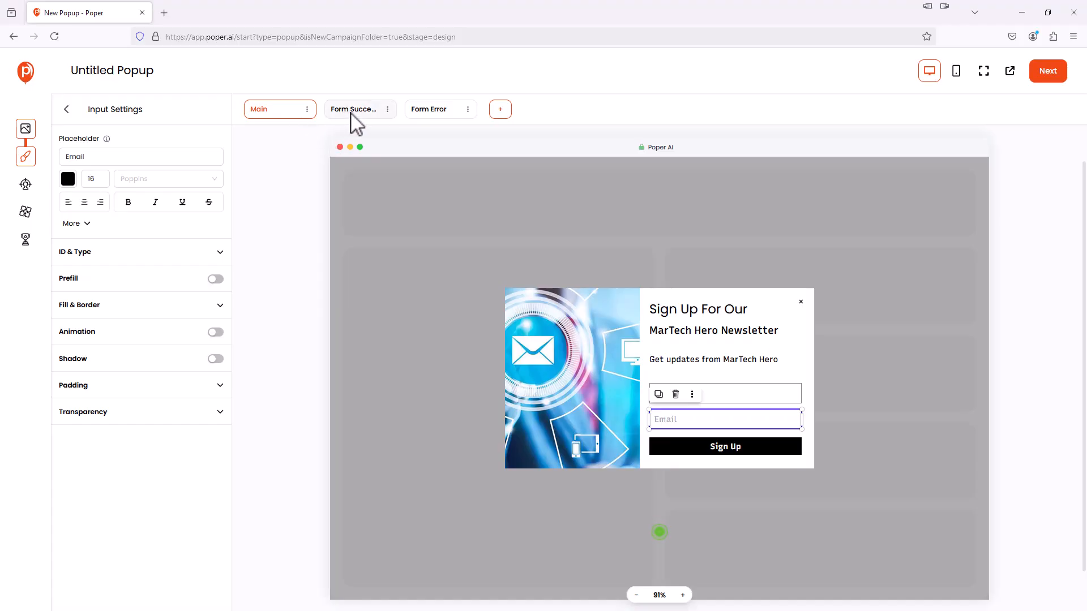
{"action": "left_click", "coordinate": [365, 113]}
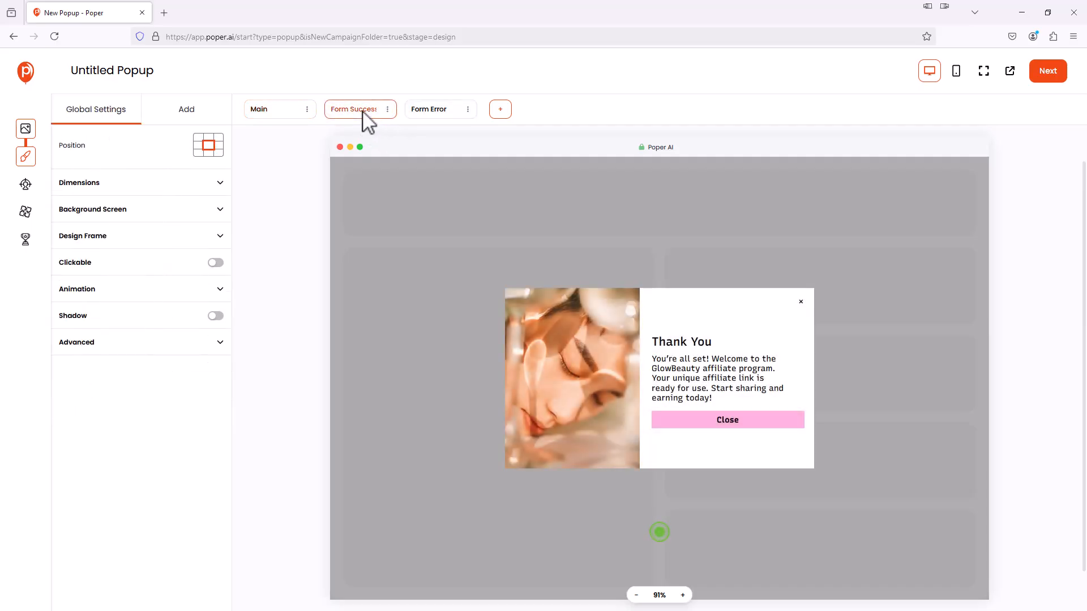
{"action": "left_click", "coordinate": [294, 115]}
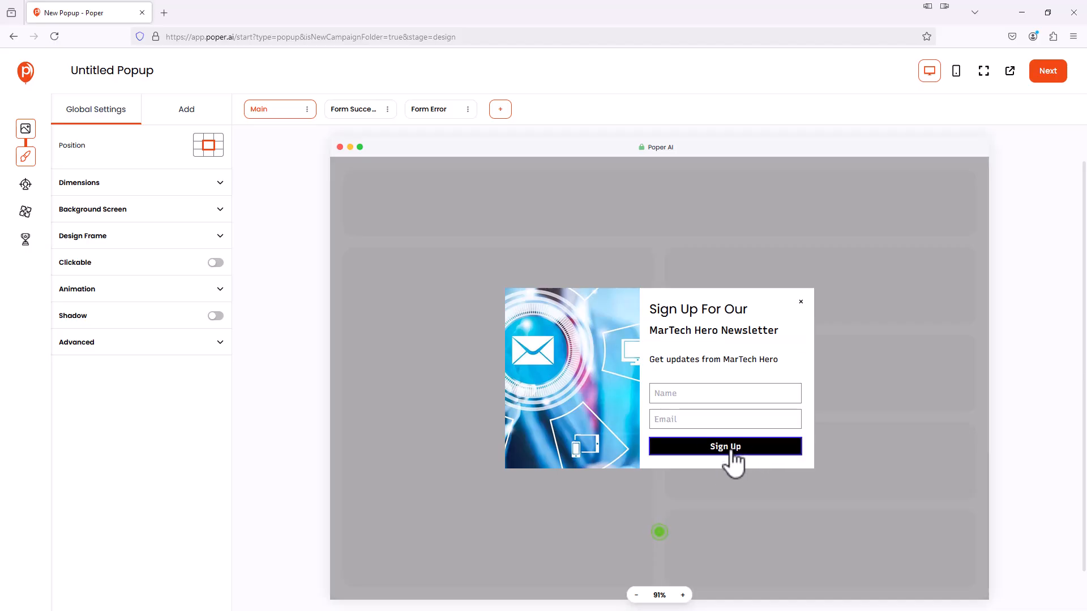
{"action": "left_click", "coordinate": [358, 111]}
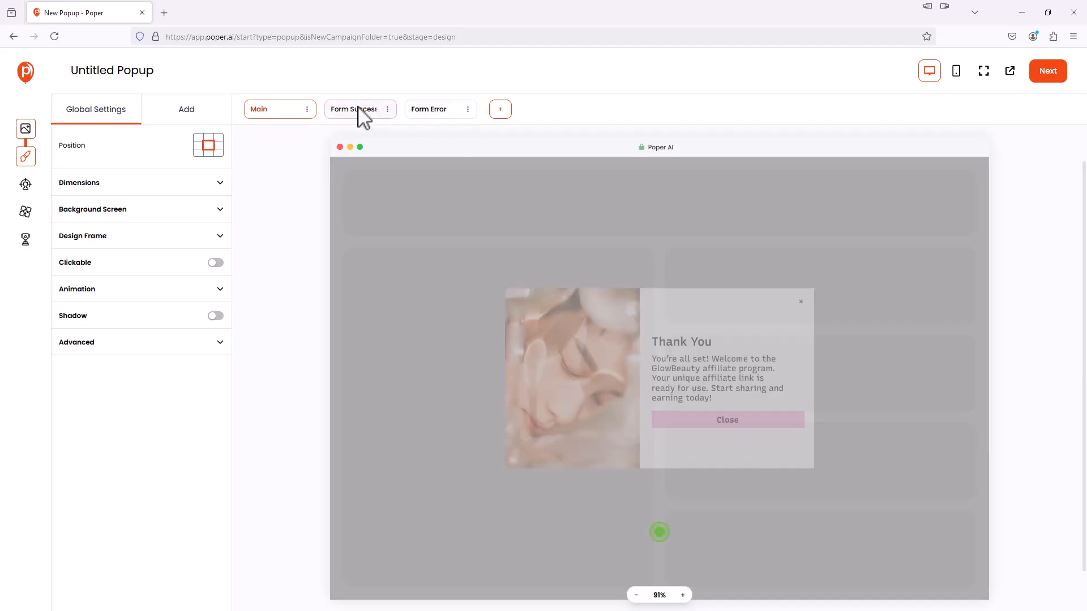
{"action": "left_click", "coordinate": [279, 111]}
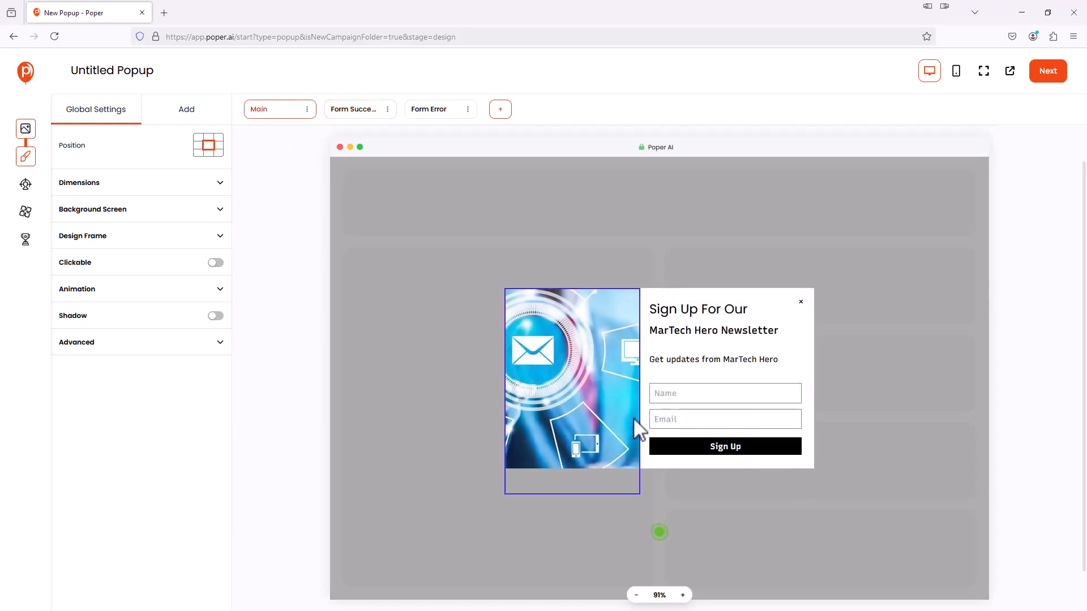
{"action": "left_click", "coordinate": [436, 115]}
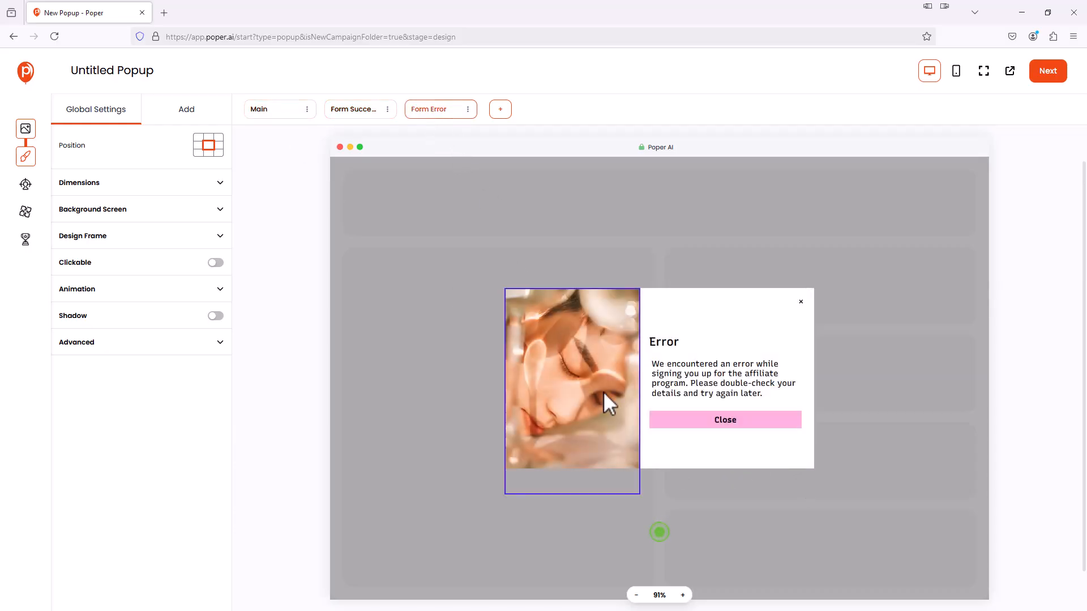
Step: In the Form Success view, replace the picture with martech-image and delete the GlowBeauty paragraph under "Thank You"
{"action": "left_click", "coordinate": [359, 113]}
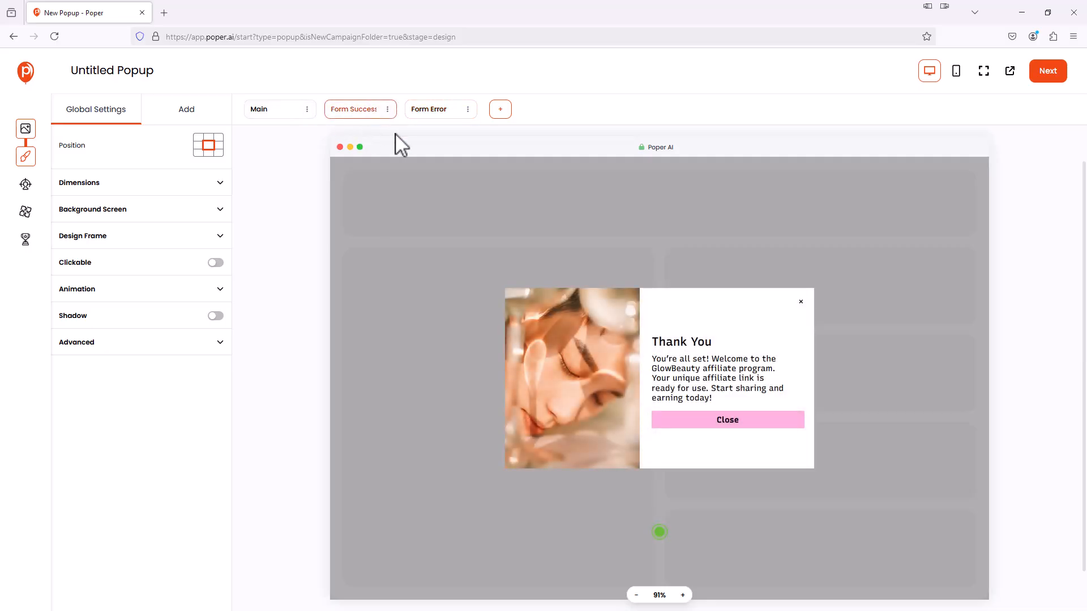
{"action": "left_click", "coordinate": [584, 363]}
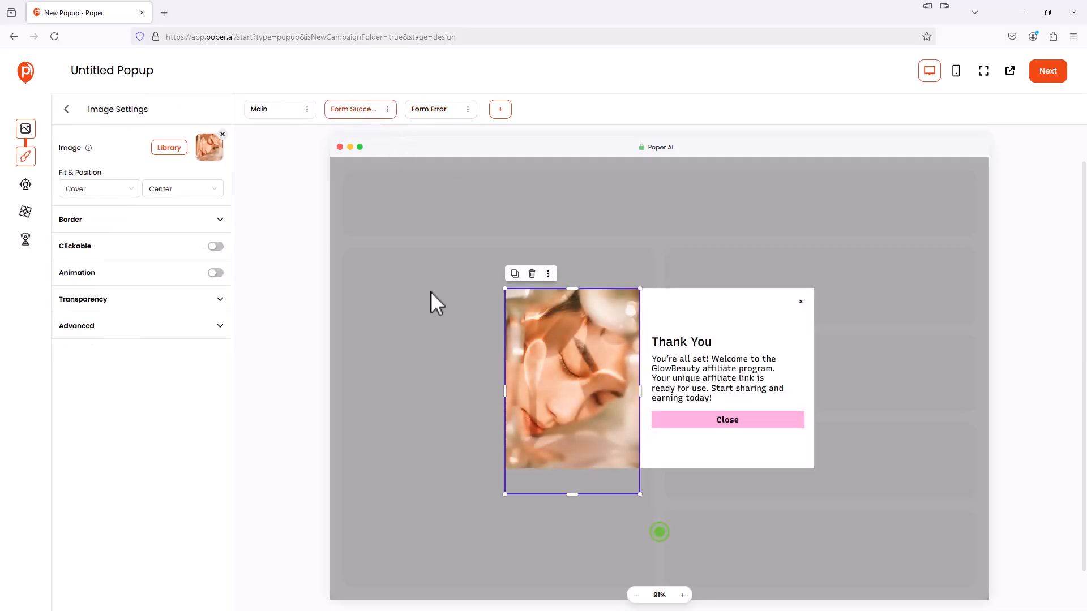
{"action": "left_click", "coordinate": [210, 154]}
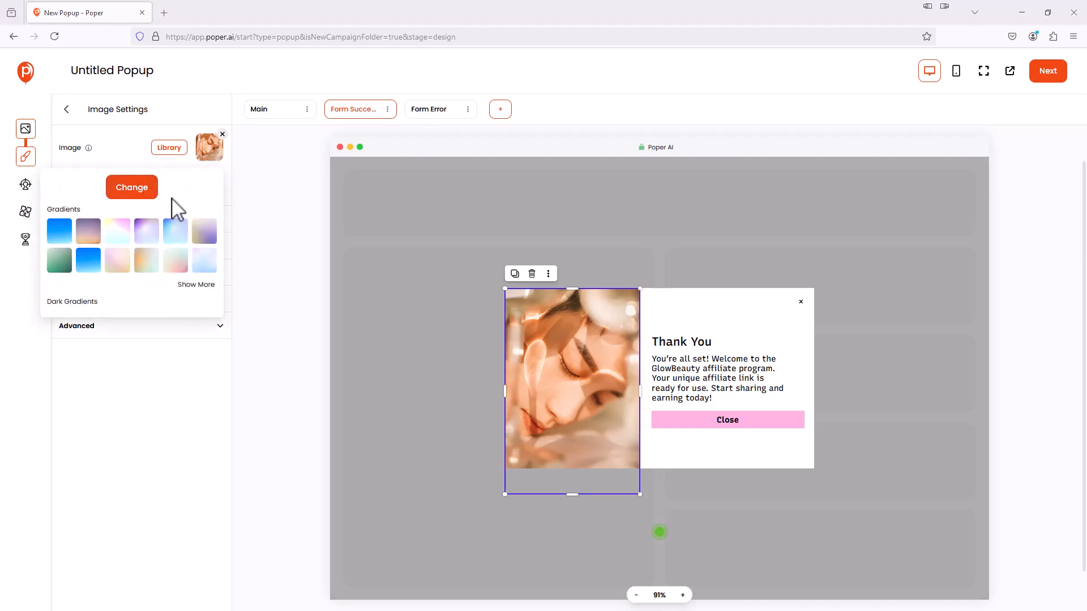
{"action": "left_click", "coordinate": [114, 193]}
{"action": "left_click", "coordinate": [263, 125]}
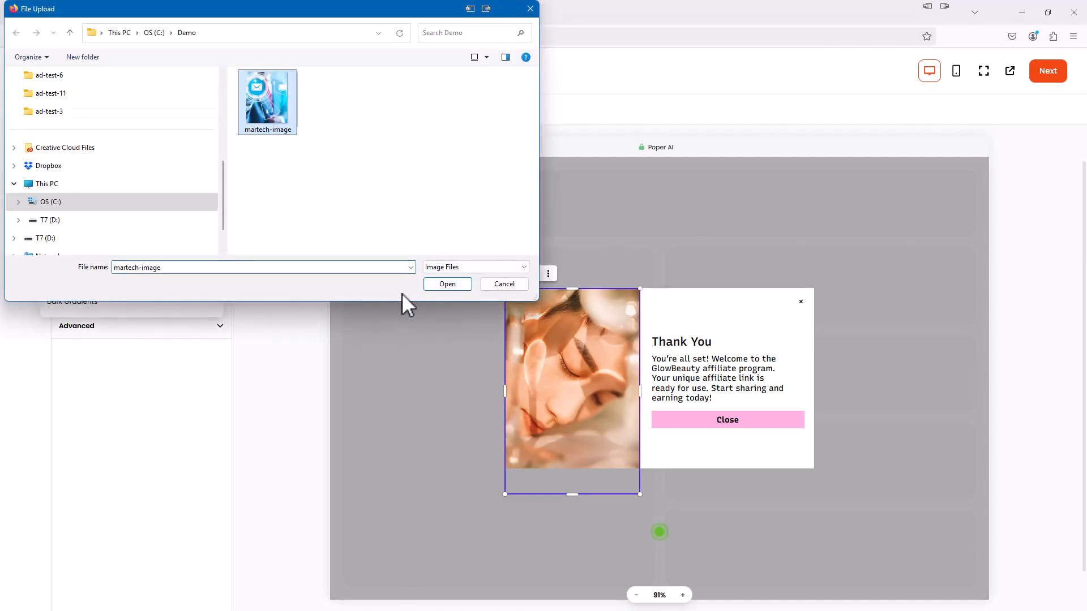
{"action": "left_click", "coordinate": [448, 285]}
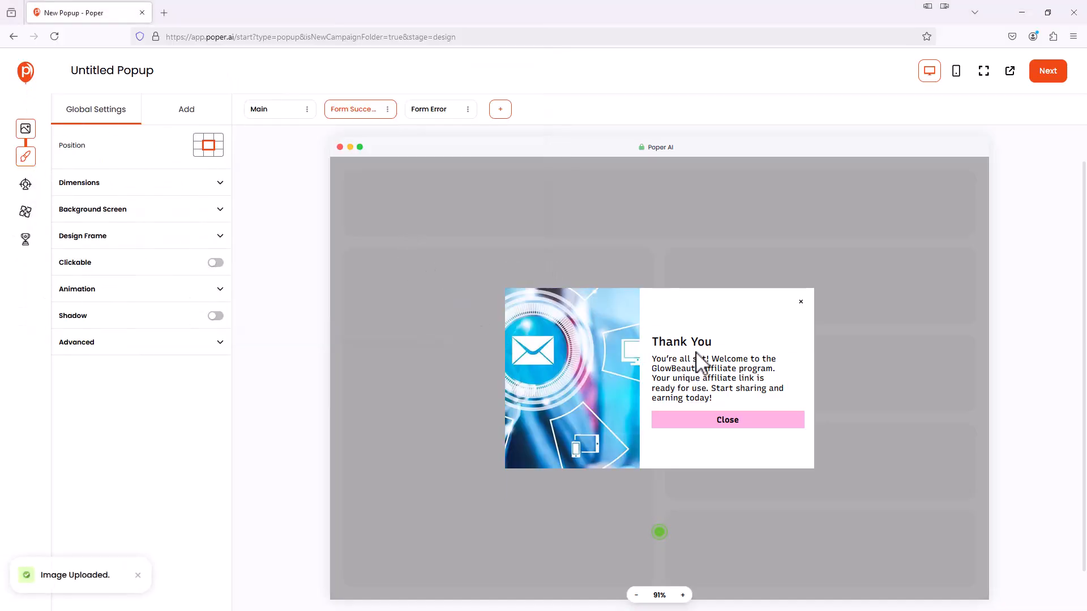
{"action": "left_click", "coordinate": [707, 381]}
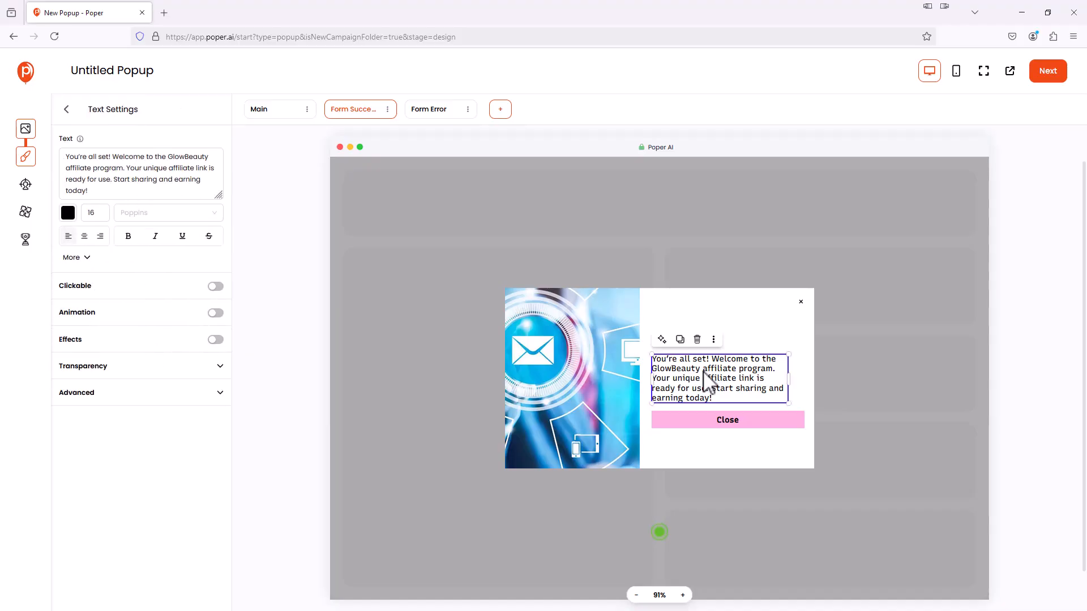
{"action": "left_click", "coordinate": [697, 339]}
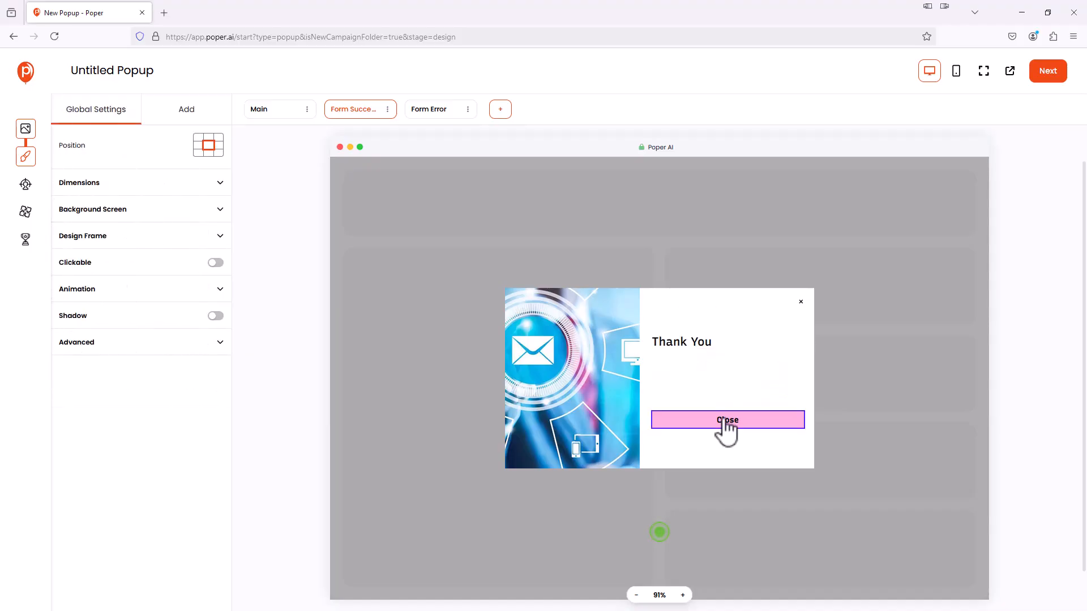
Step: In the Form Error view, replace the picture with martech-image and delete the affiliate program paragraph under "Error"
{"action": "left_click", "coordinate": [433, 113]}
{"action": "left_click", "coordinate": [575, 370]}
{"action": "left_click", "coordinate": [209, 150]}
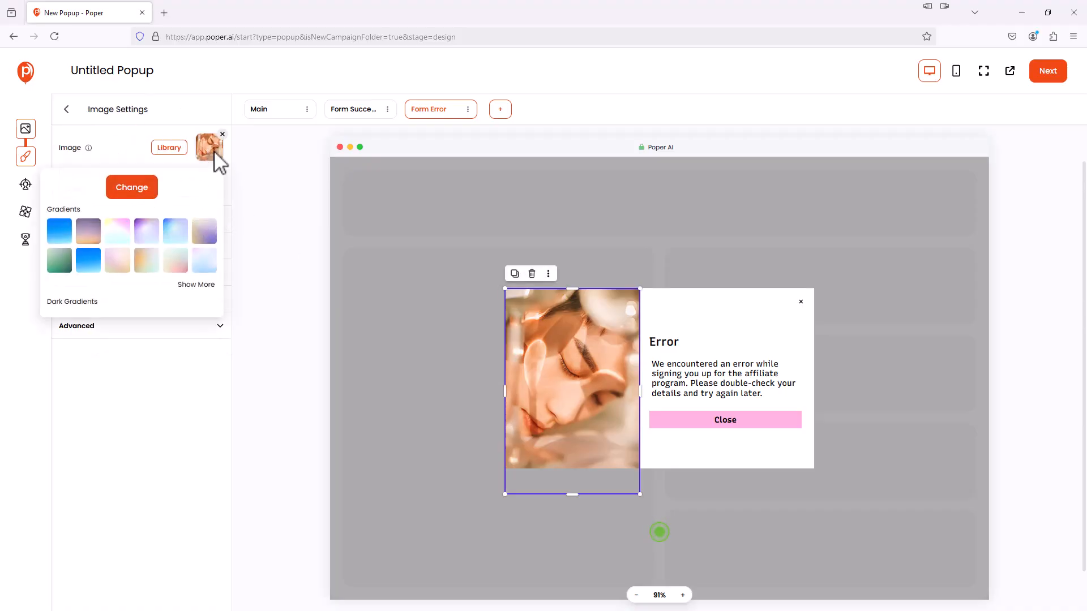
{"action": "left_click", "coordinate": [211, 156]}
{"action": "left_click", "coordinate": [218, 161]}
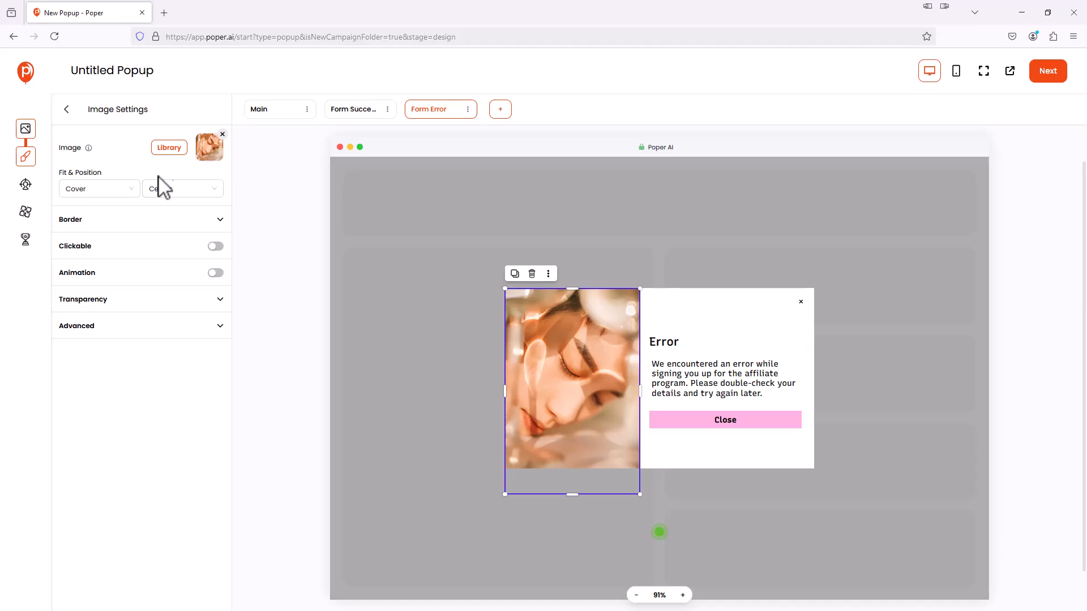
{"action": "left_click", "coordinate": [136, 190]}
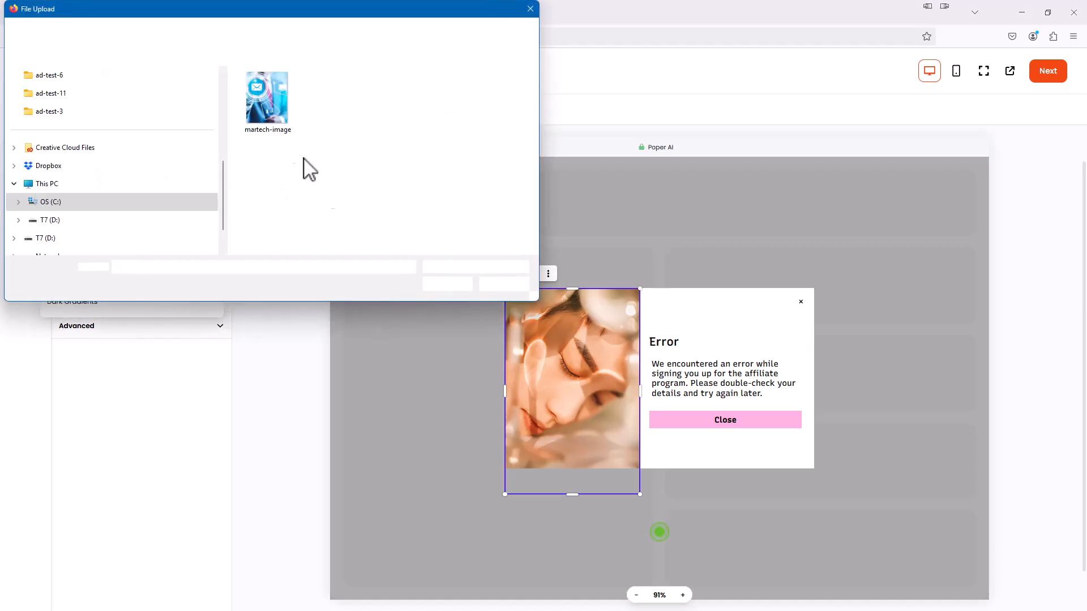
{"action": "left_click", "coordinate": [447, 284]}
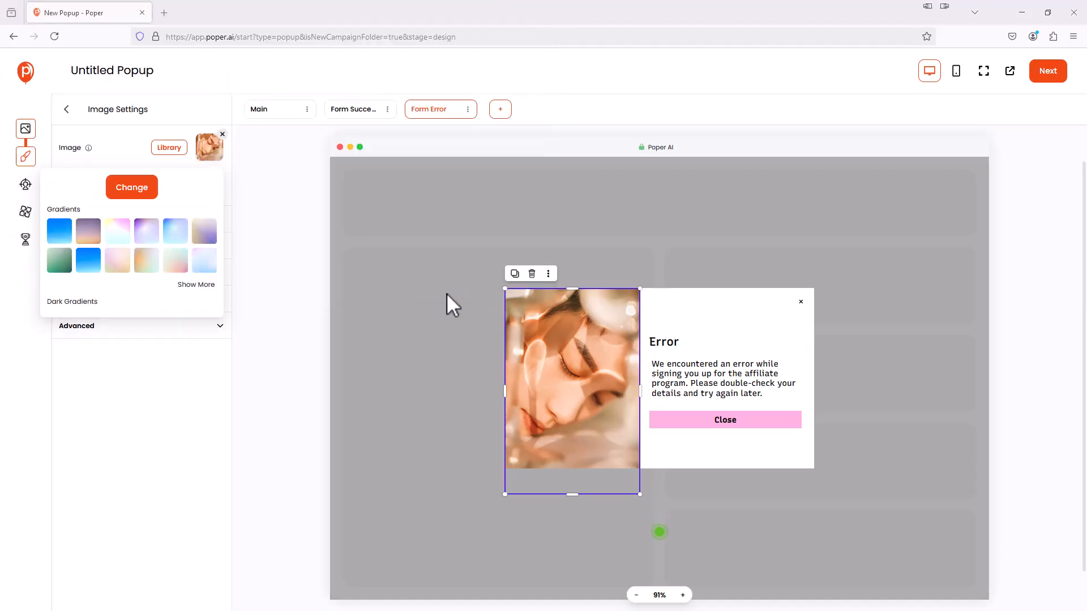
{"action": "left_click", "coordinate": [432, 328]}
{"action": "left_click", "coordinate": [709, 378]}
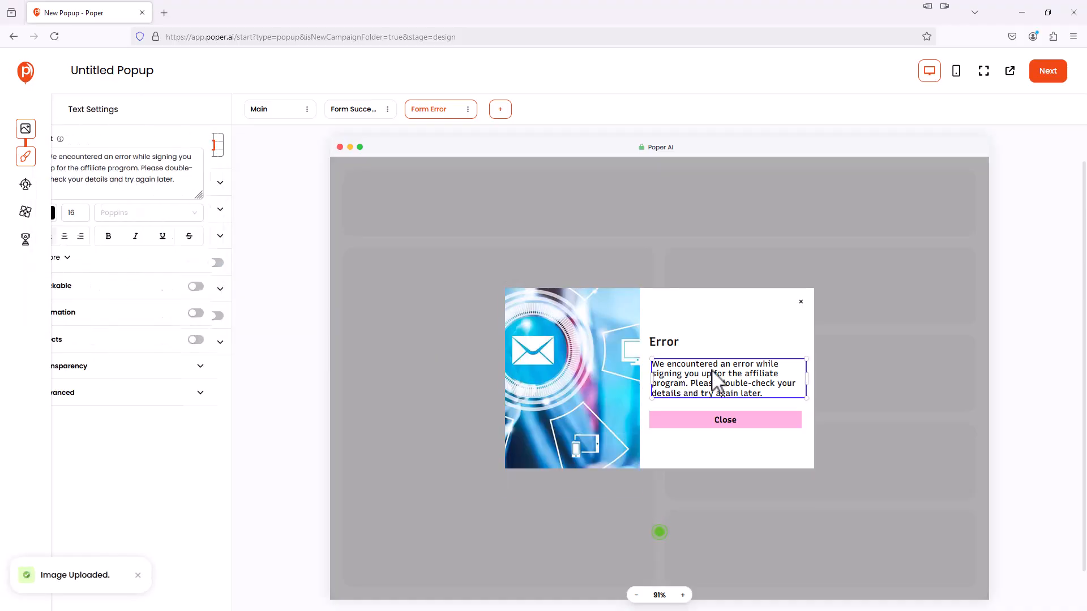
{"action": "left_click", "coordinate": [696, 344]}
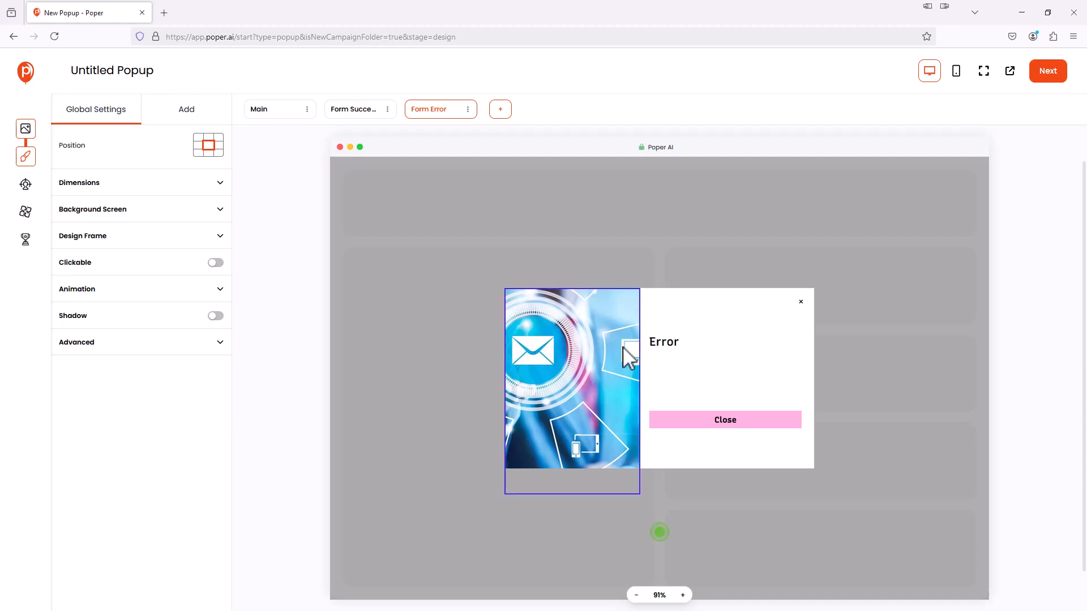
Step: Try adding a text element over the picture in the Main view, and delete it
{"action": "left_click", "coordinate": [263, 113]}
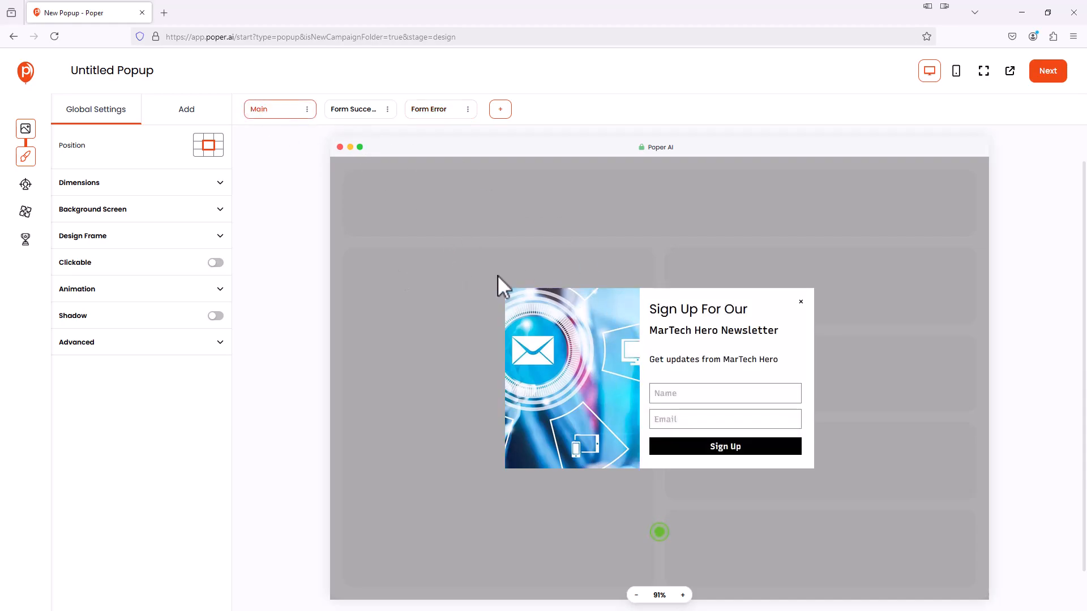
{"action": "left_click", "coordinate": [187, 121]}
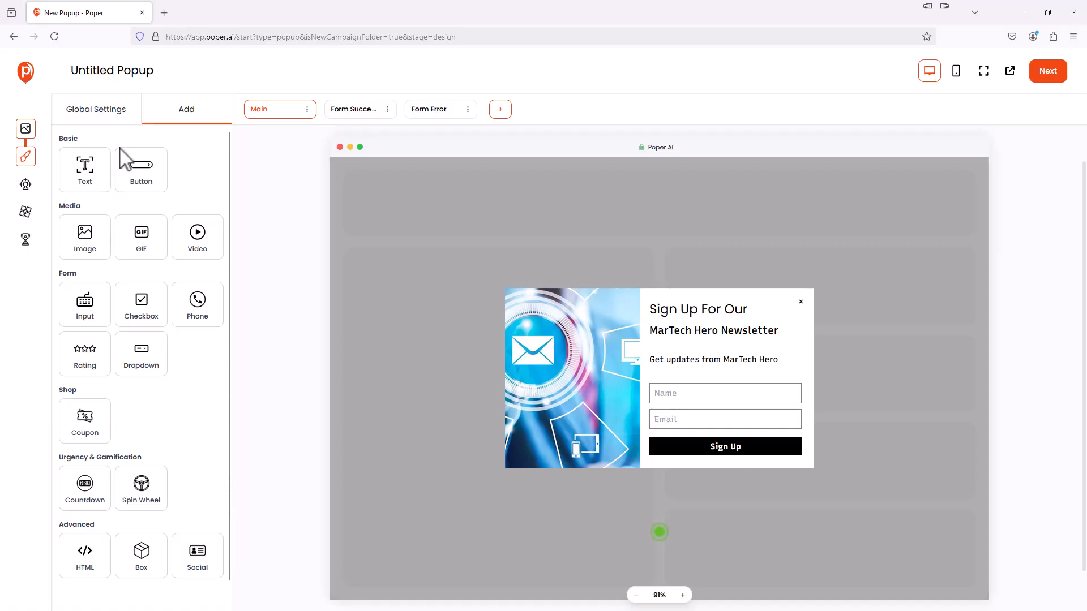
{"action": "left_click", "coordinate": [96, 184]}
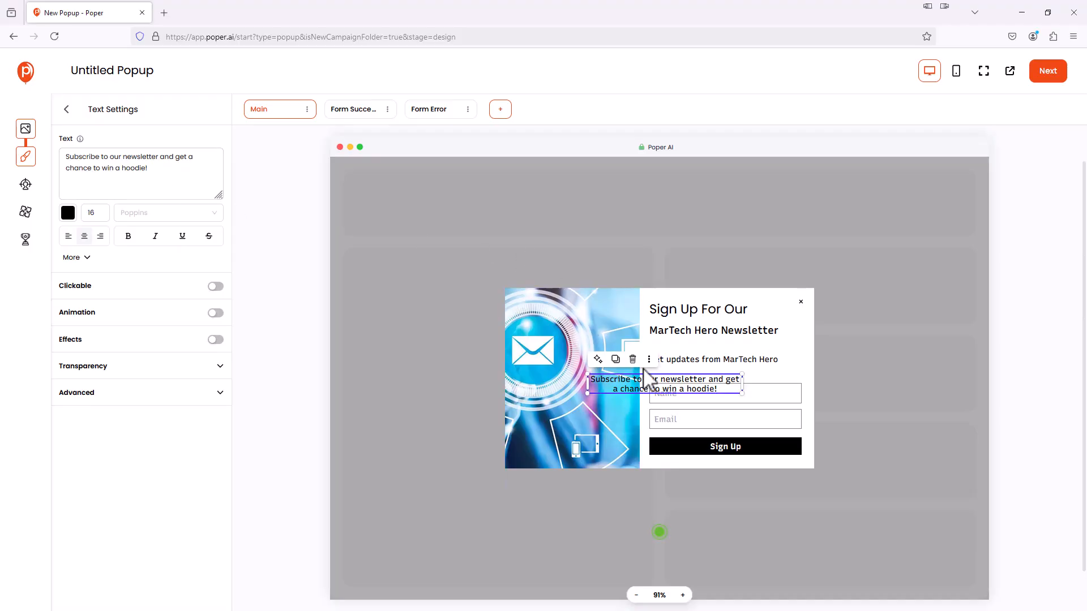
{"action": "left_click_drag", "start_coordinate": [672, 385], "coordinate": [603, 318]}
{"action": "left_click", "coordinate": [606, 296]}
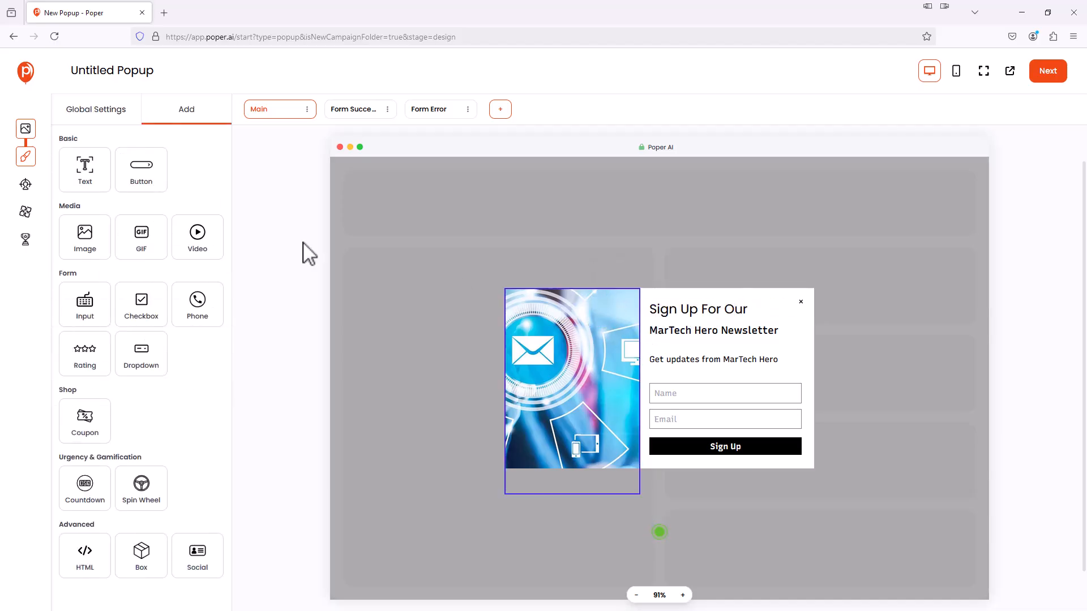
Step: Try adding an image element over the form area of the Main view, and delete it
{"action": "left_click", "coordinate": [86, 241]}
{"action": "left_click_drag", "start_coordinate": [666, 382], "coordinate": [743, 383]}
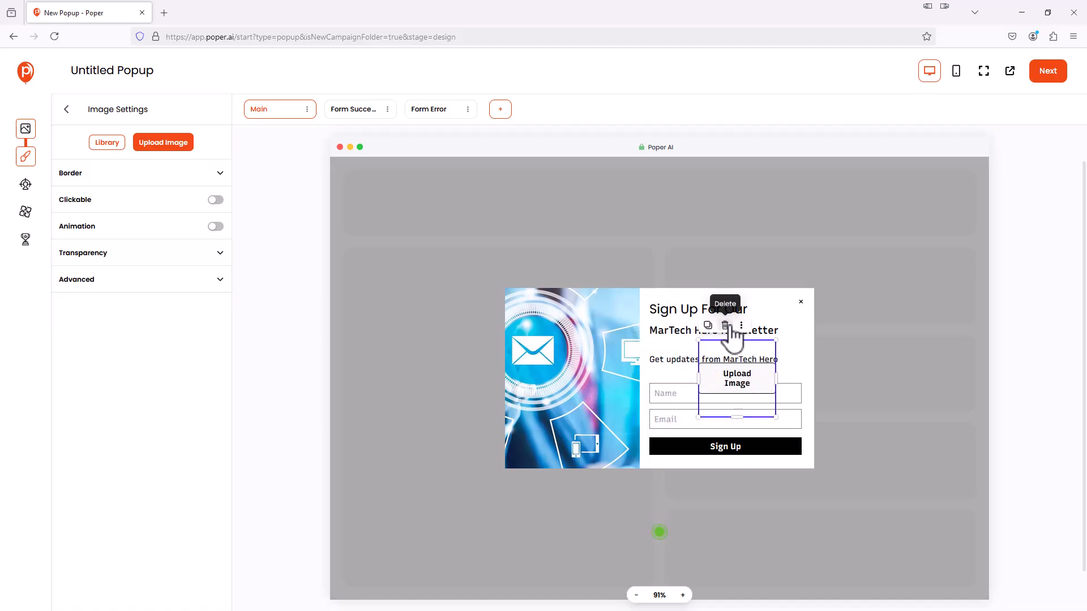
{"action": "left_click", "coordinate": [724, 324]}
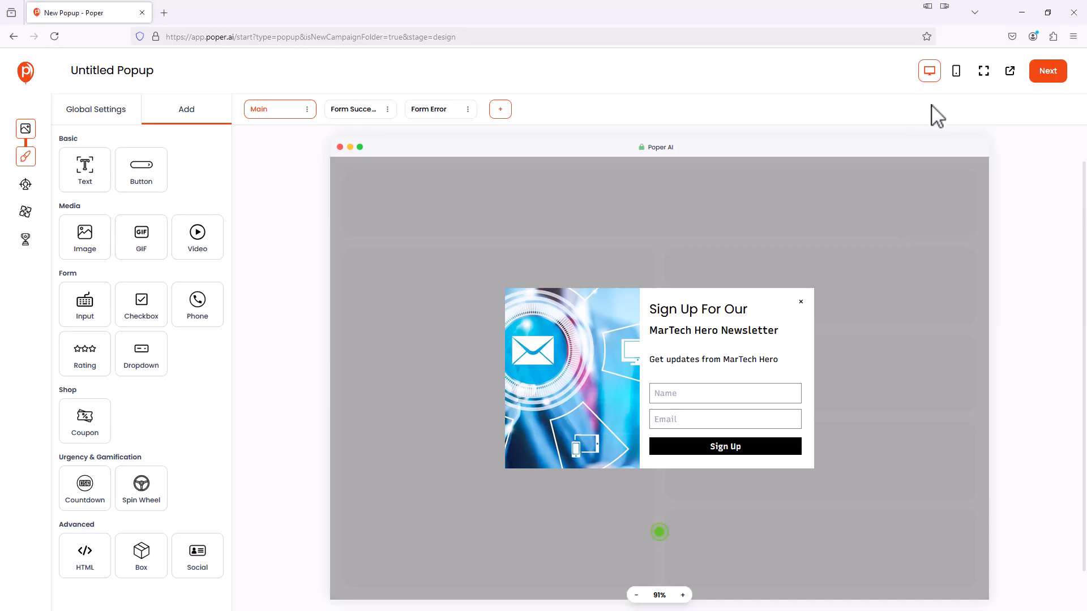
Step: Check the popup's mobile layout and return to the desktop layout
{"action": "left_click", "coordinate": [956, 72]}
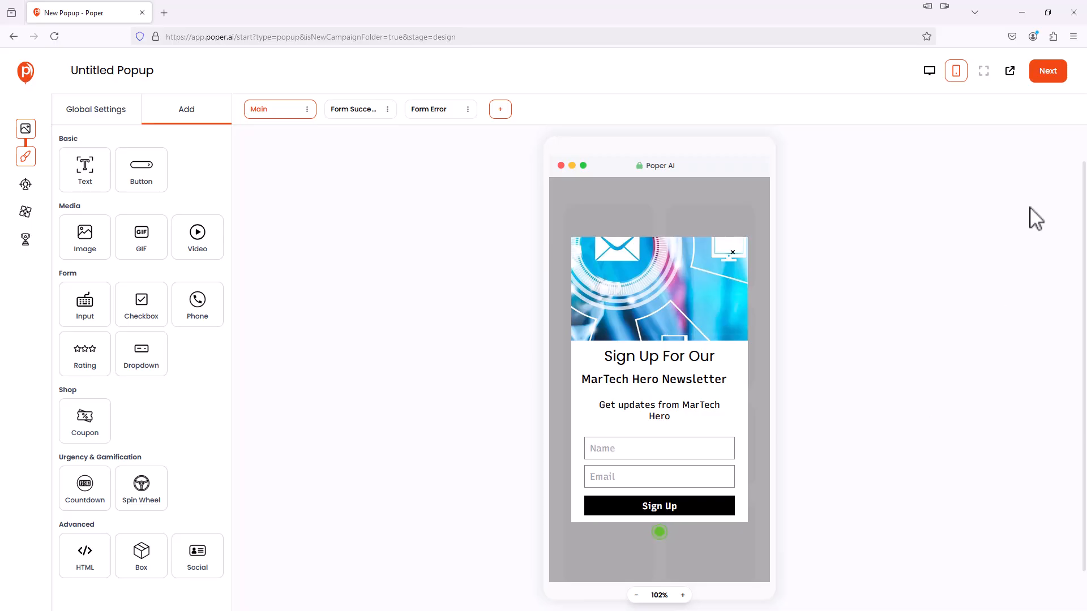
{"action": "left_click", "coordinate": [930, 73]}
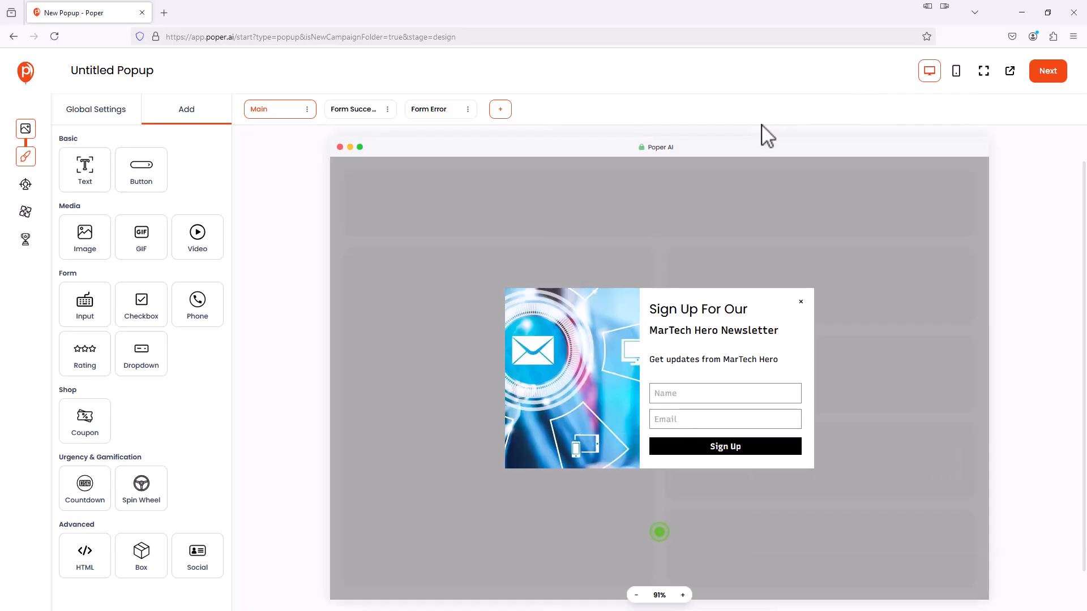
Step: Continue to the display conditions and set the After Page Load trigger to show the popup after 2 seconds
{"action": "left_click", "coordinate": [1062, 85]}
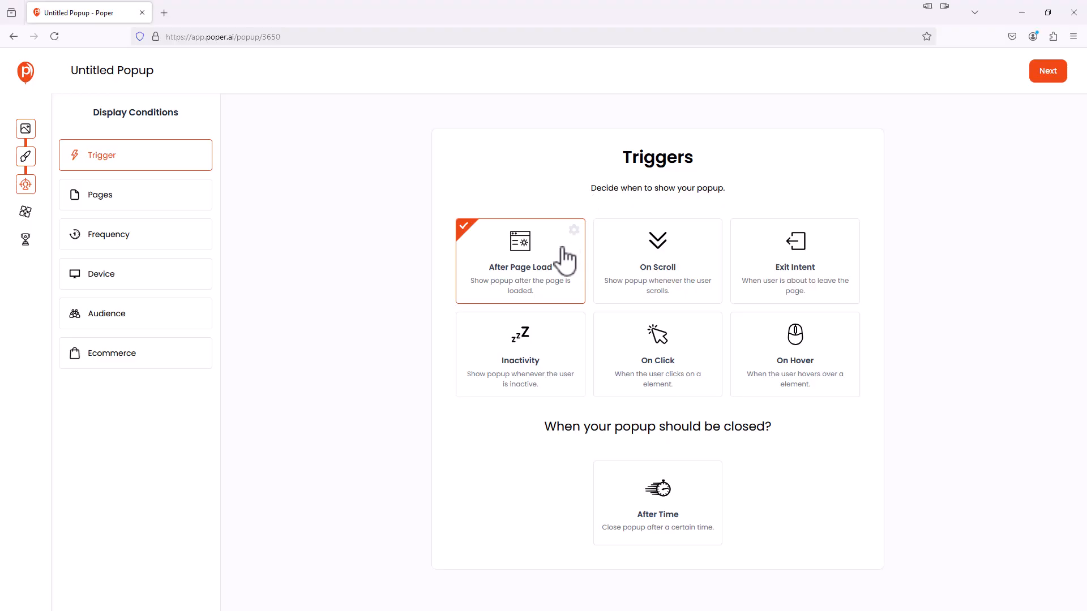
{"action": "mouse_move", "coordinate": [569, 291]}
{"action": "left_click", "coordinate": [574, 231]}
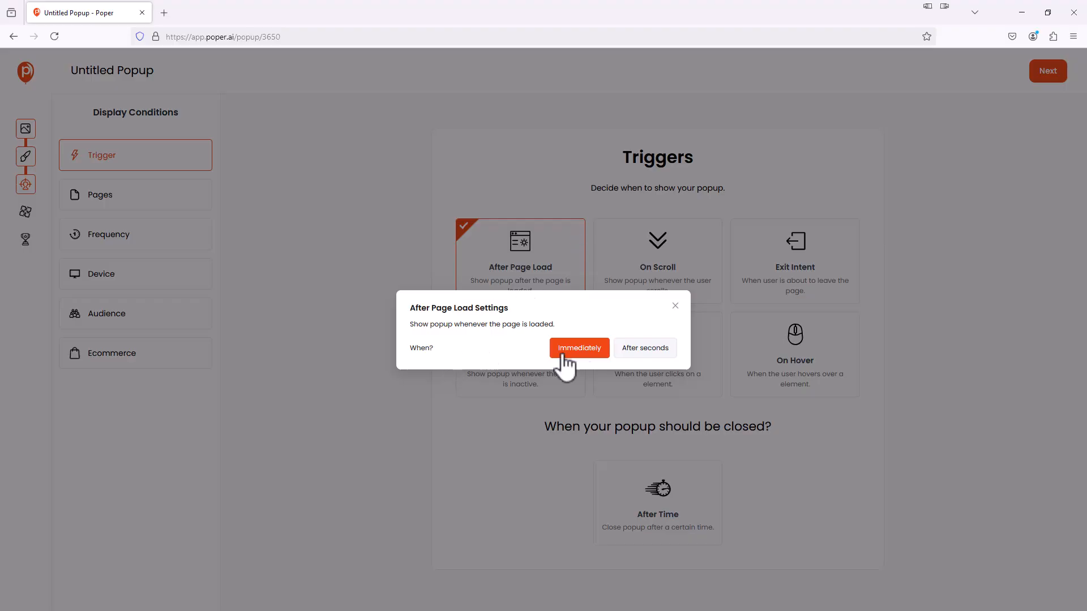
{"action": "left_click", "coordinate": [637, 351]}
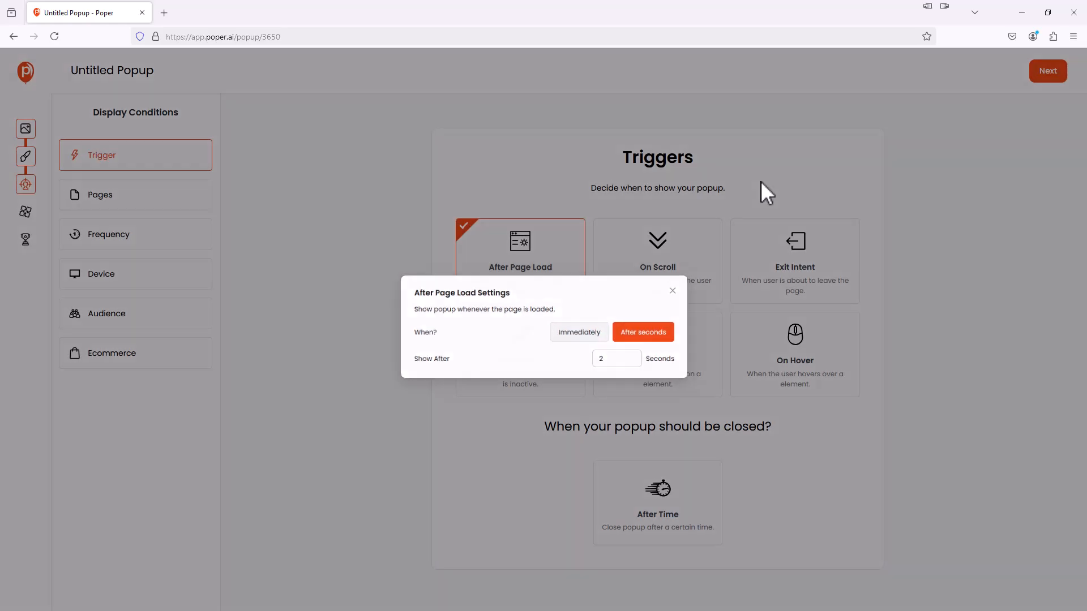
{"action": "left_click", "coordinate": [761, 181]}
Step: Try the On Scroll trigger with its 50 percent scroll setting, and disable it again
{"action": "left_click", "coordinate": [648, 265]}
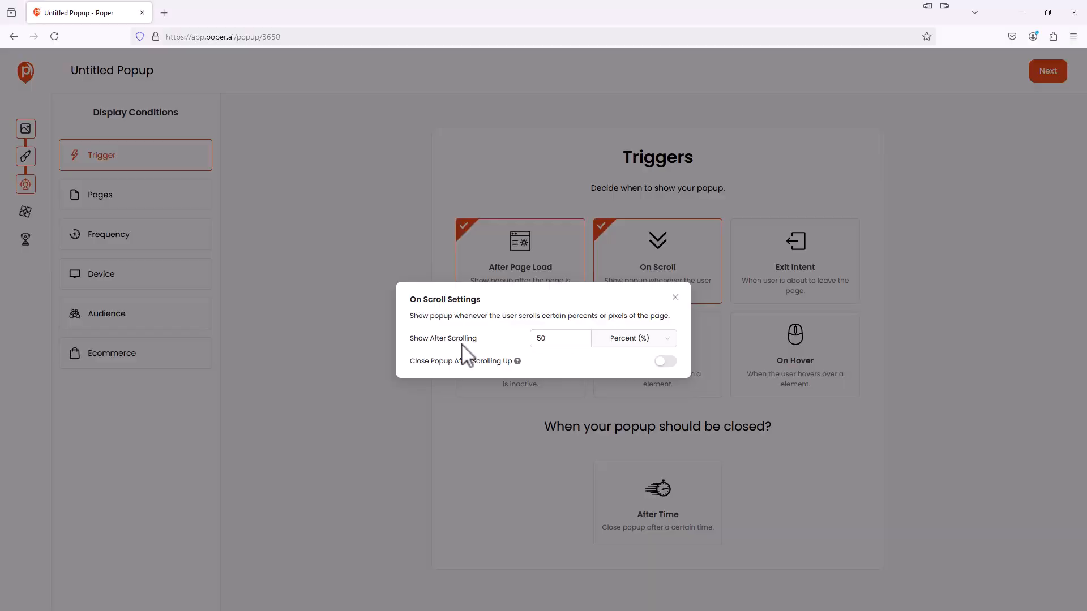
{"action": "left_click", "coordinate": [675, 297]}
{"action": "left_click", "coordinate": [628, 266]}
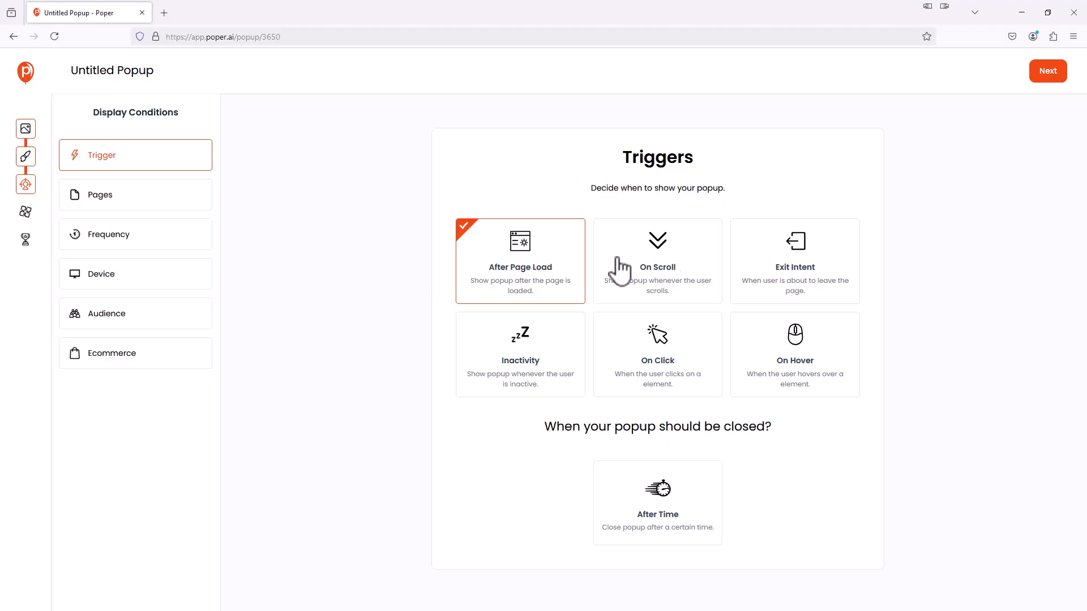
Step: Try enabling the On Scroll trigger once more, and switch it off after closing its settings
{"action": "left_click", "coordinate": [611, 255]}
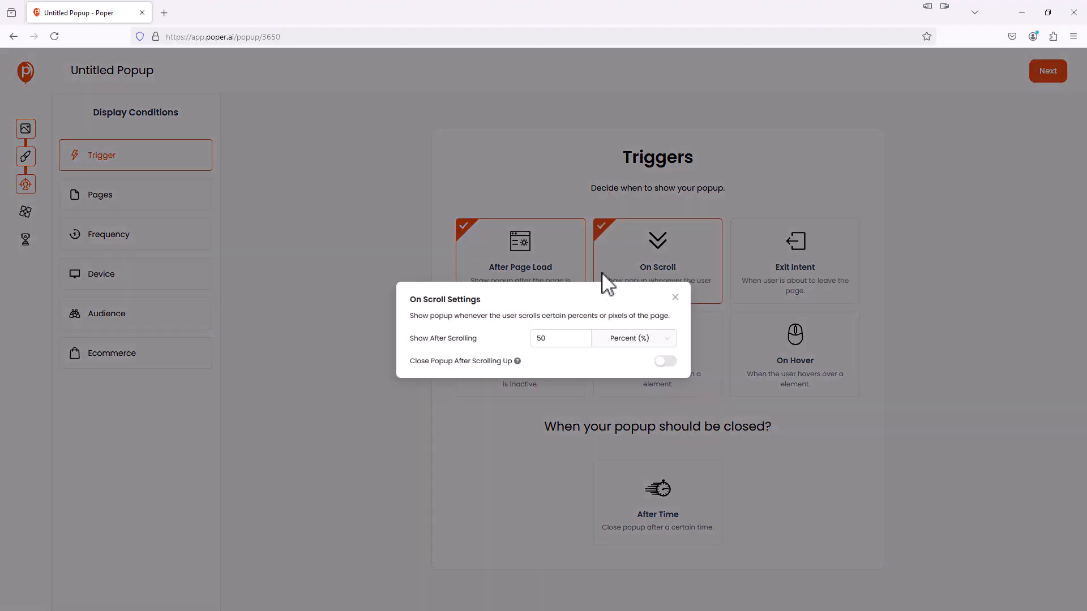
{"action": "left_click", "coordinate": [626, 263]}
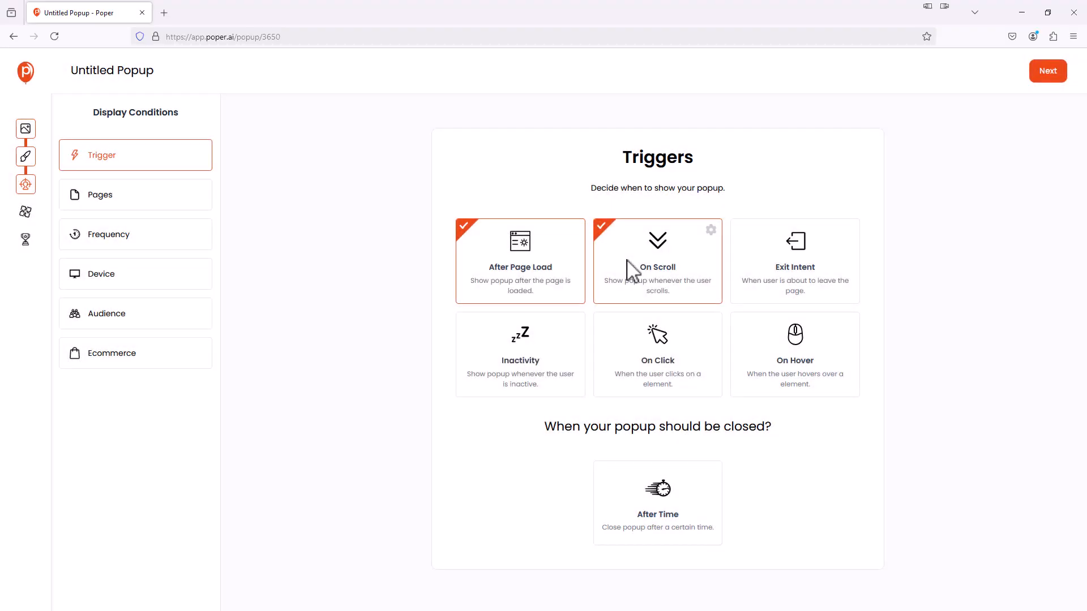
{"action": "left_click", "coordinate": [621, 264]}
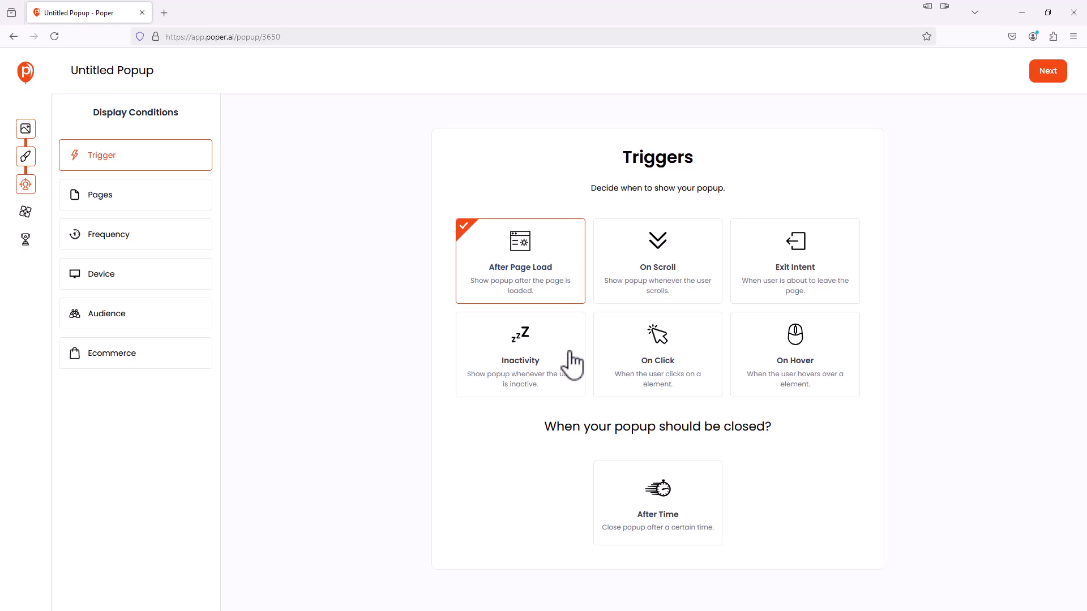
Step: Try the On Click and On Hover triggers, look at their CSS selector settings, and disable both again
{"action": "left_click", "coordinate": [620, 355]}
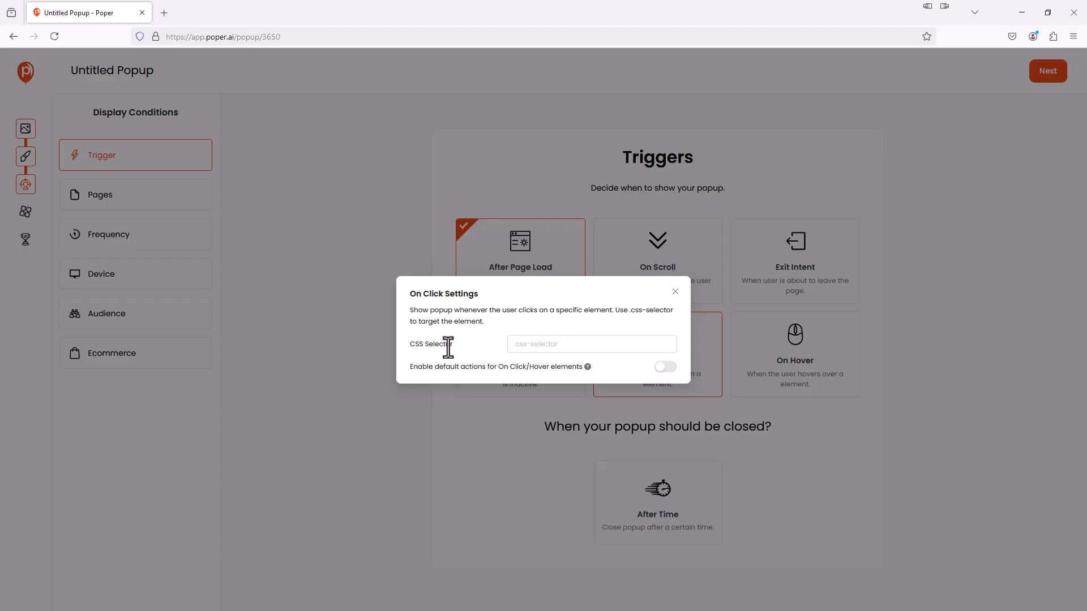
{"action": "left_click", "coordinate": [675, 291]}
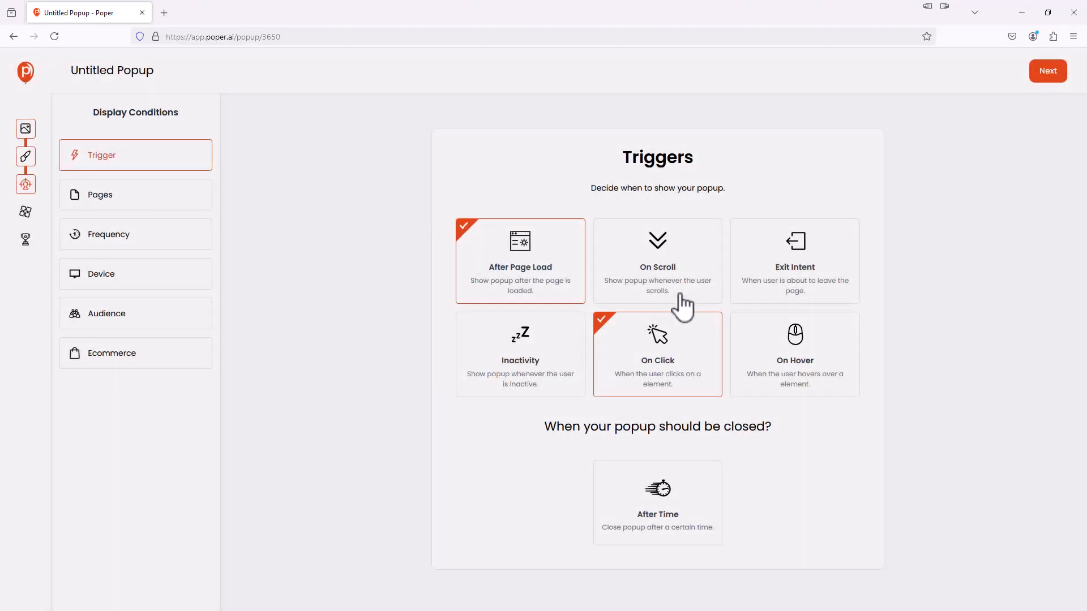
{"action": "left_click", "coordinate": [620, 352]}
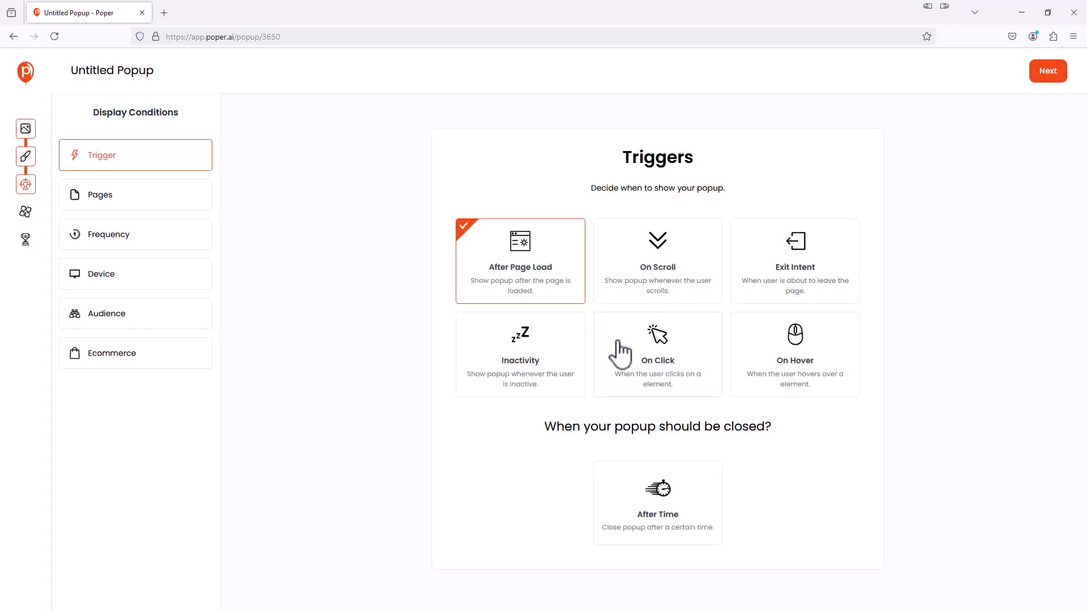
{"action": "left_click", "coordinate": [754, 355]}
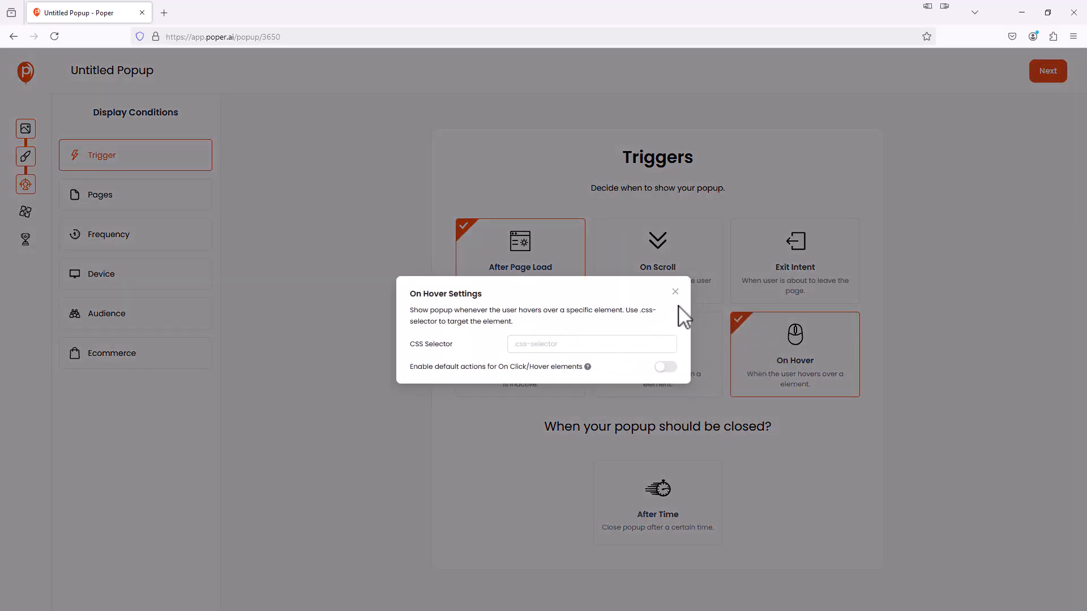
{"action": "left_click", "coordinate": [675, 292]}
{"action": "left_click", "coordinate": [763, 358]}
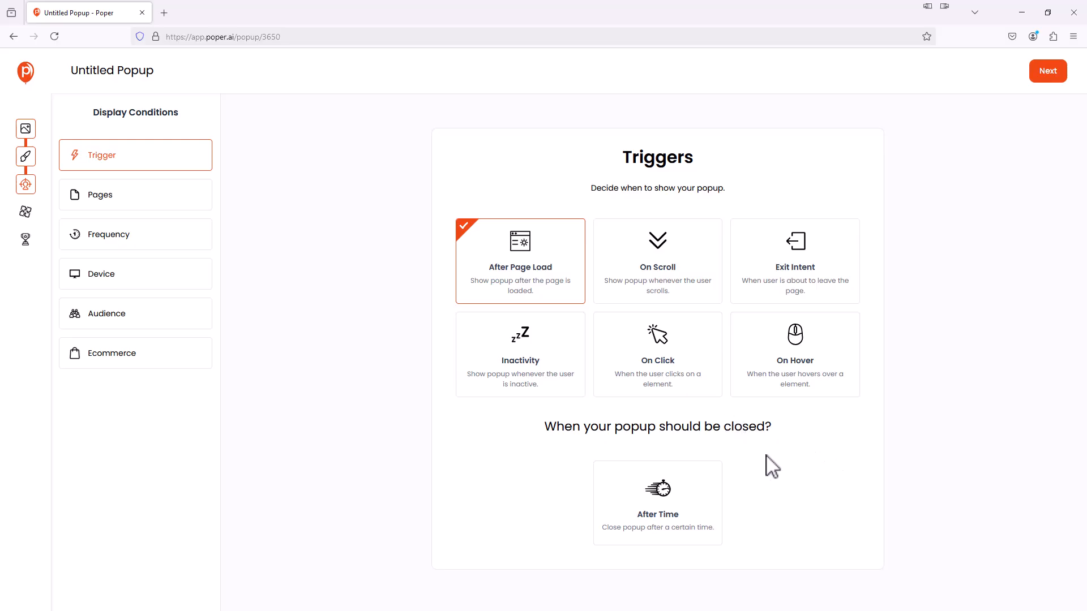
Step: Try the After Time closing condition with its 30-second setting, and disable it again
{"action": "left_click", "coordinate": [698, 480]}
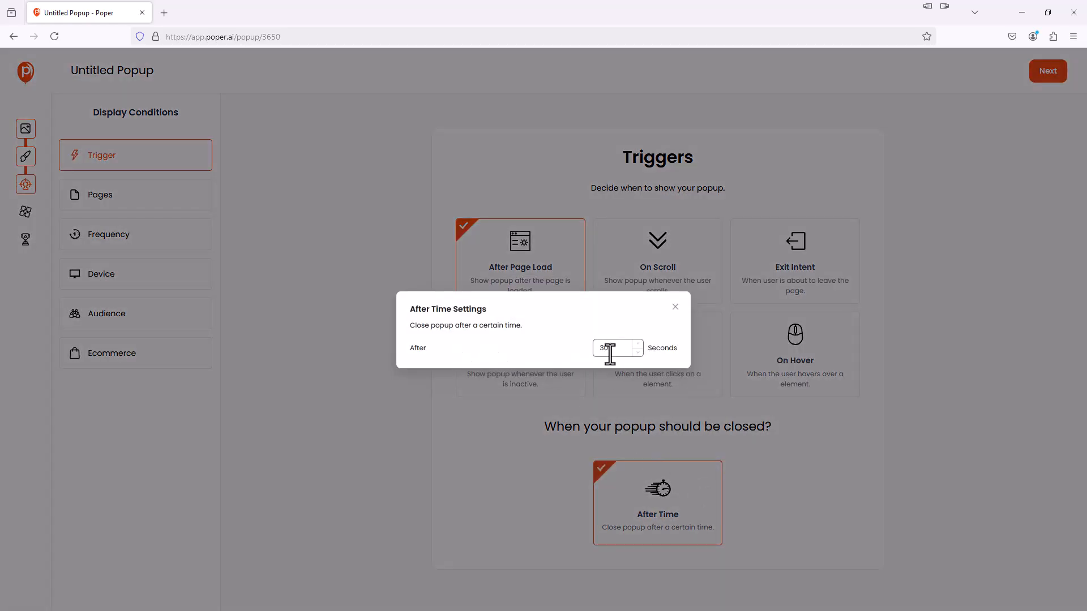
{"action": "left_click", "coordinate": [676, 306]}
{"action": "left_click", "coordinate": [685, 488]}
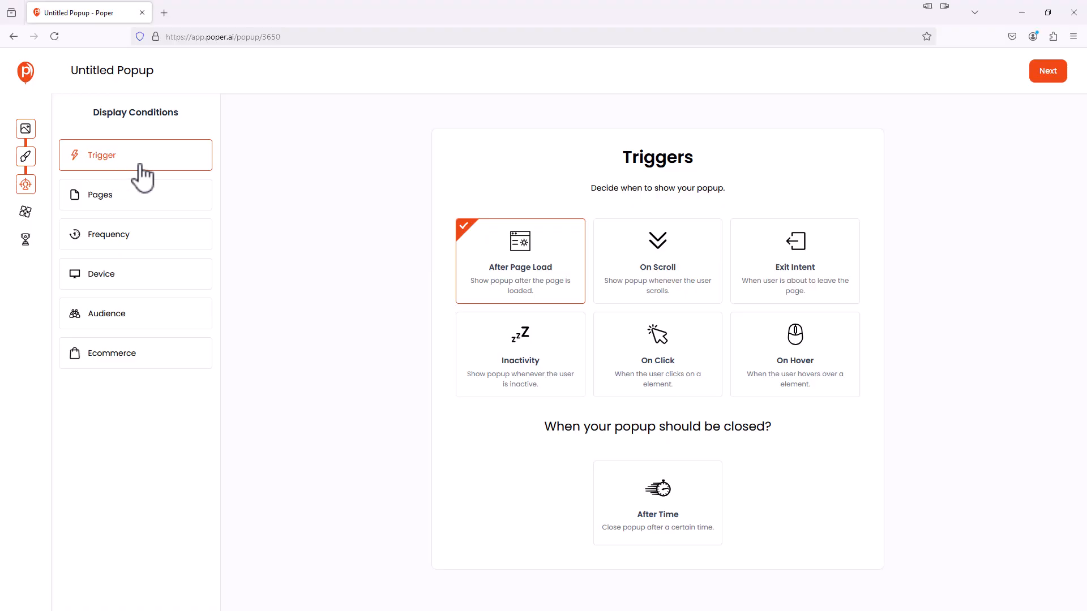
Step: Try limiting page targeting to only specific pages, and view the rule form for showing the popup on matching martechhero.com URLs
{"action": "left_click", "coordinate": [131, 207]}
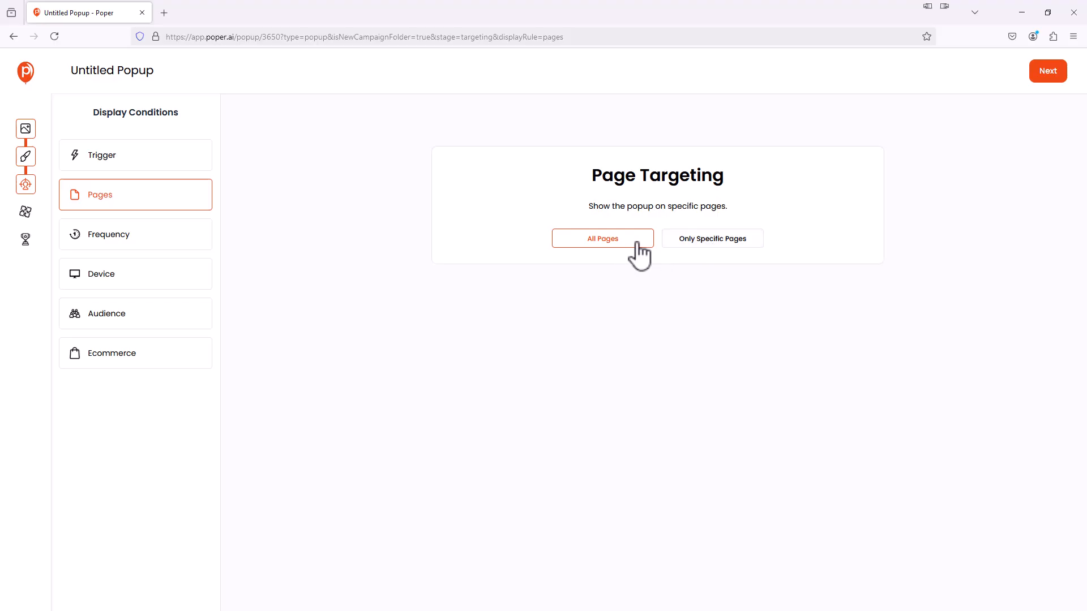
{"action": "left_click", "coordinate": [730, 244]}
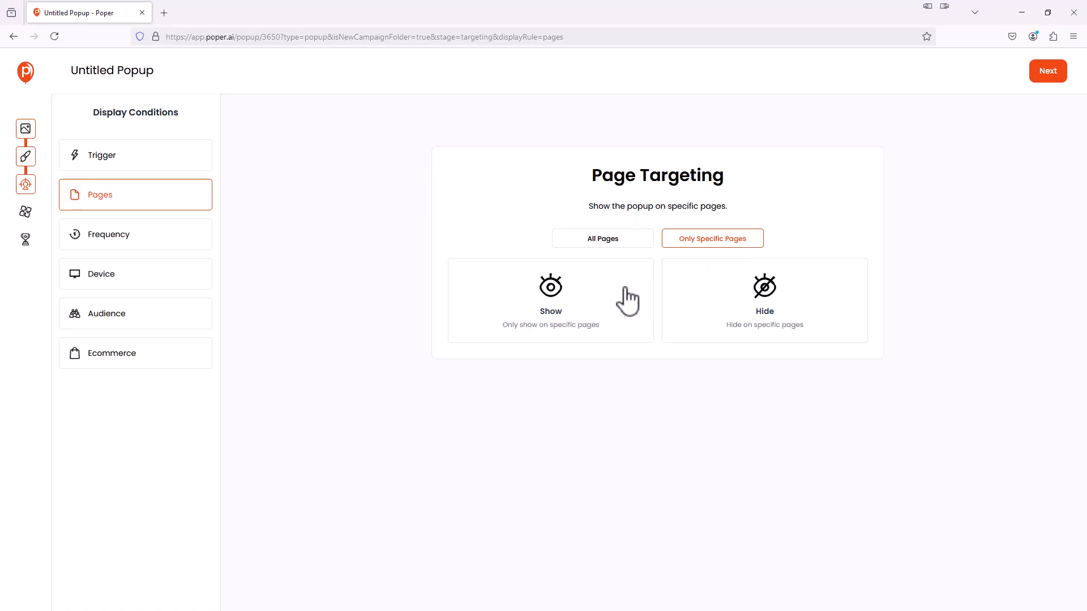
{"action": "left_click", "coordinate": [597, 300]}
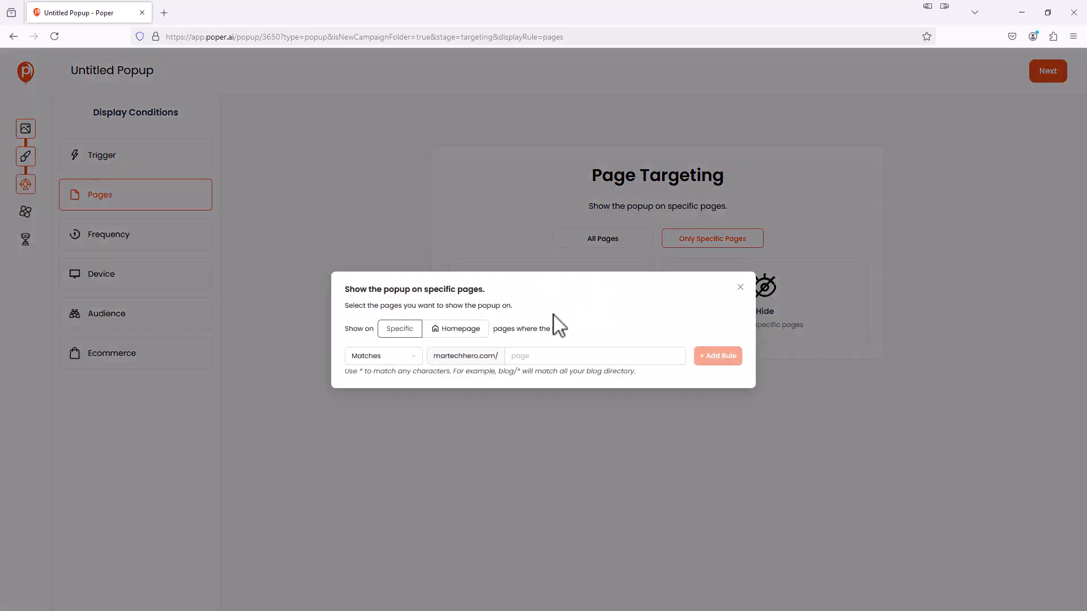
{"action": "left_click", "coordinate": [515, 352]}
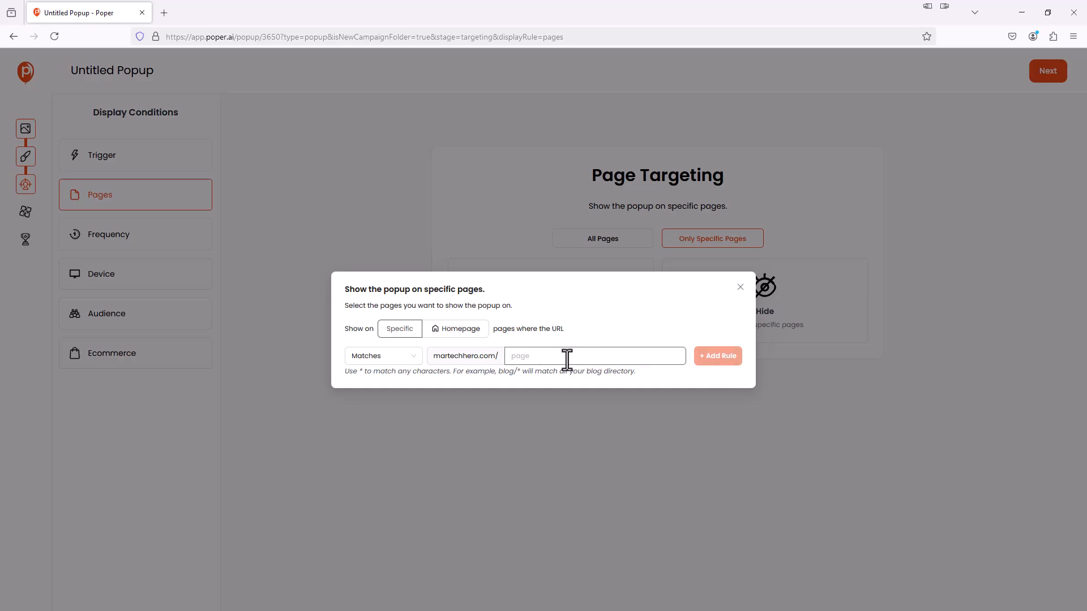
{"action": "left_click", "coordinate": [740, 287]}
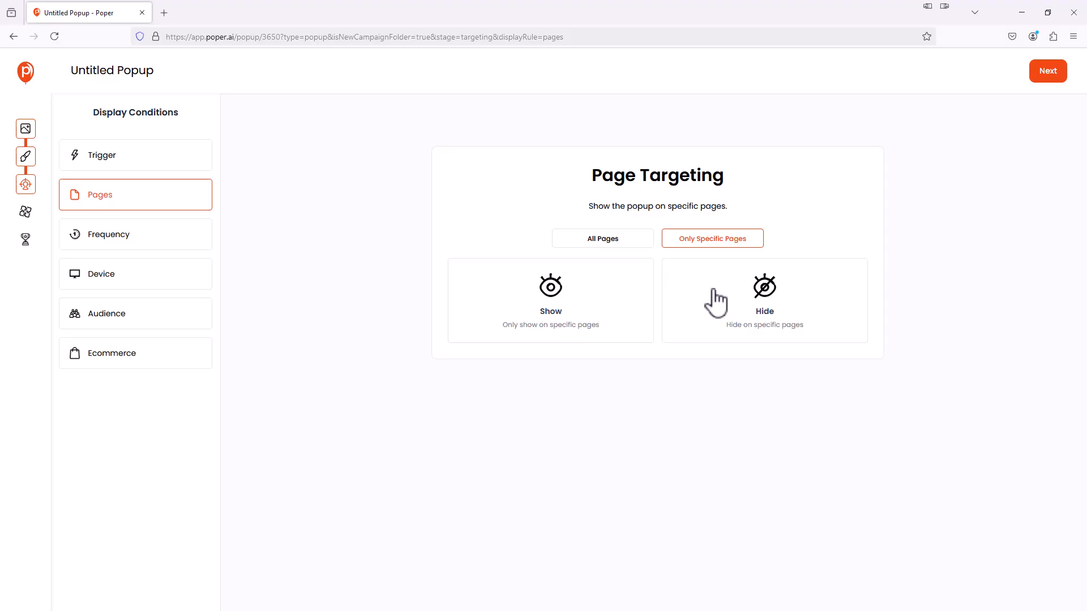
Step: View the rule form for hiding the popup on specific pages, and return page targeting to All Pages
{"action": "left_click", "coordinate": [726, 314]}
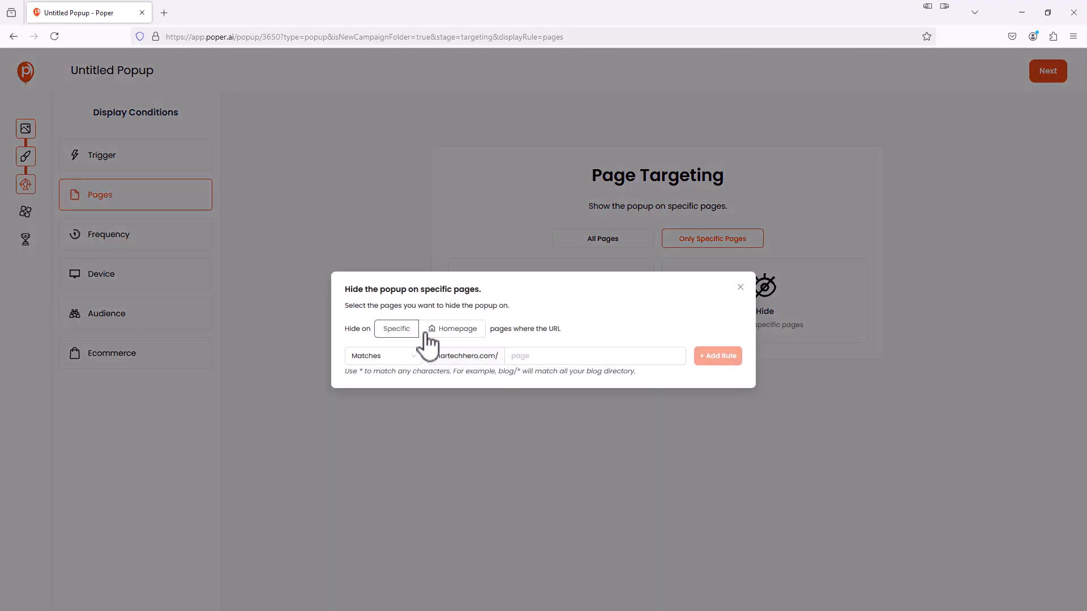
{"action": "left_click", "coordinate": [547, 356]}
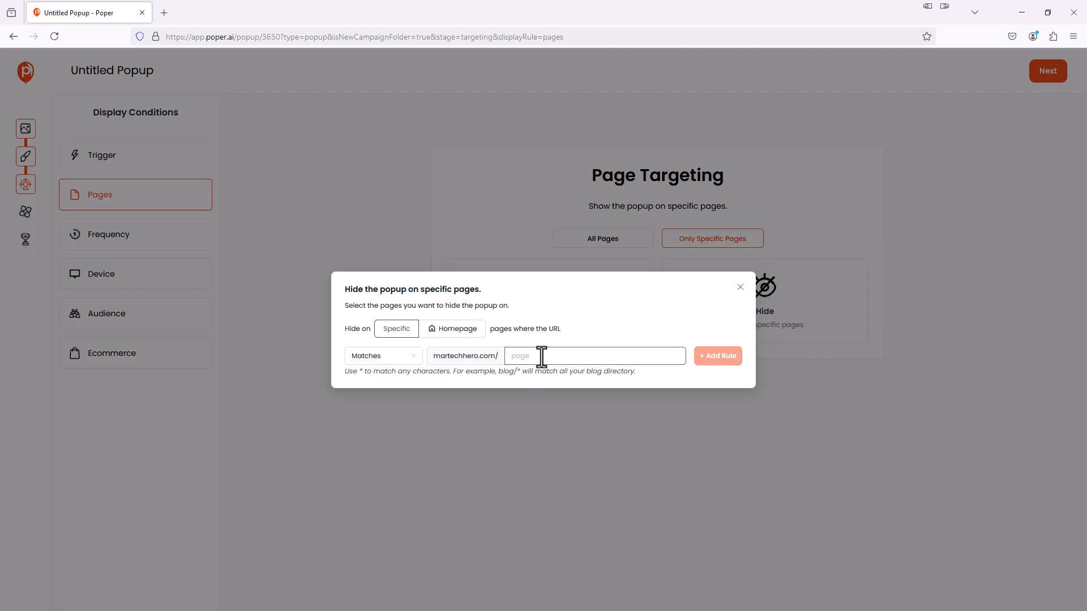
{"action": "left_click", "coordinate": [626, 249]}
{"action": "left_click", "coordinate": [623, 249]}
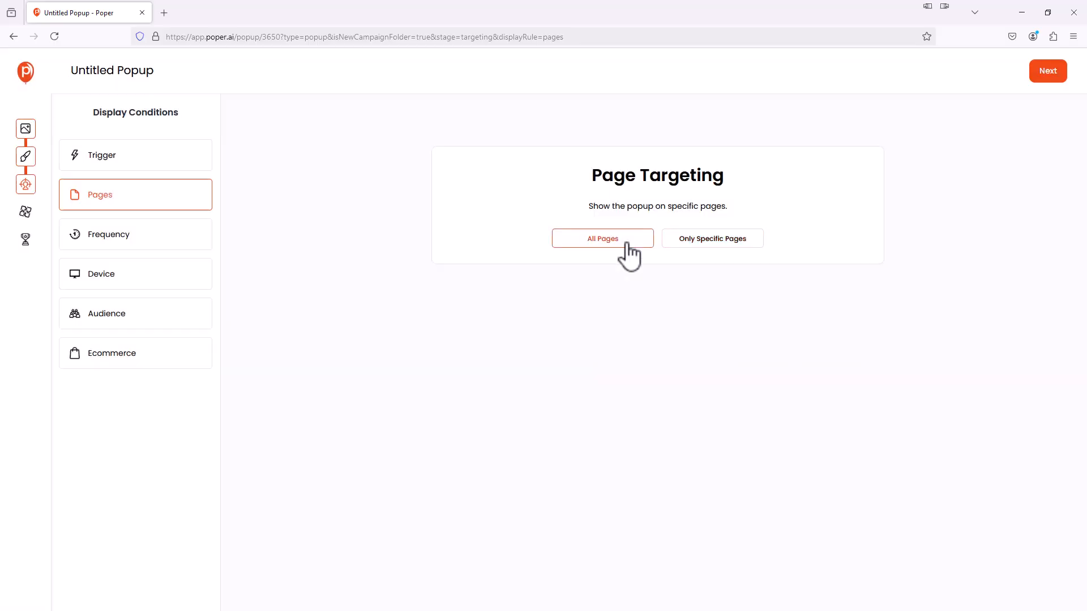
Step: Try the Every Session frequency, and set the popup to show once every 5 pageviews instead
{"action": "left_click", "coordinate": [151, 249]}
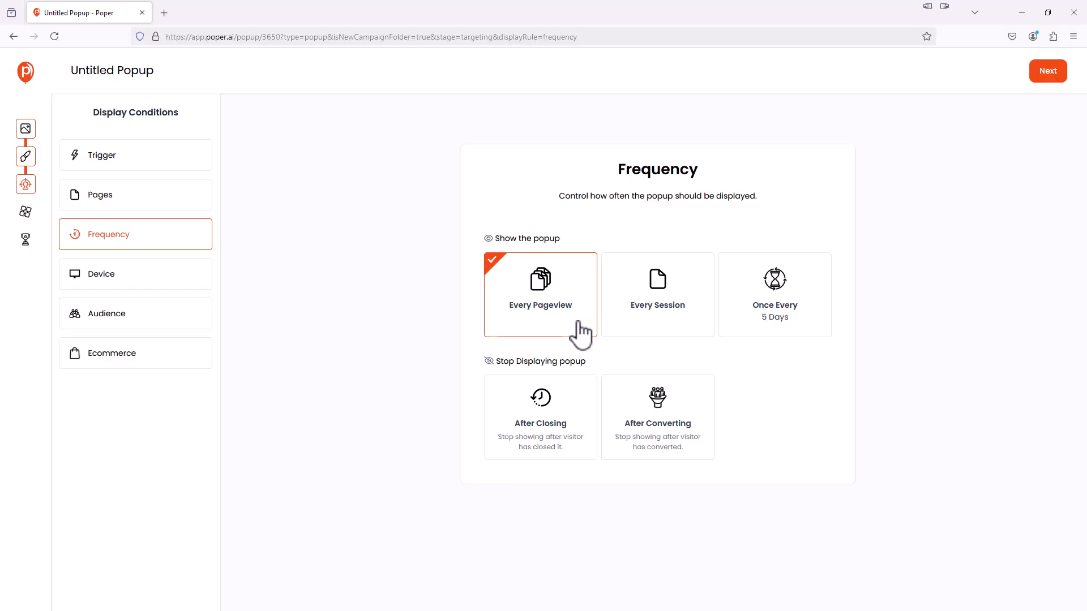
{"action": "left_click", "coordinate": [654, 334]}
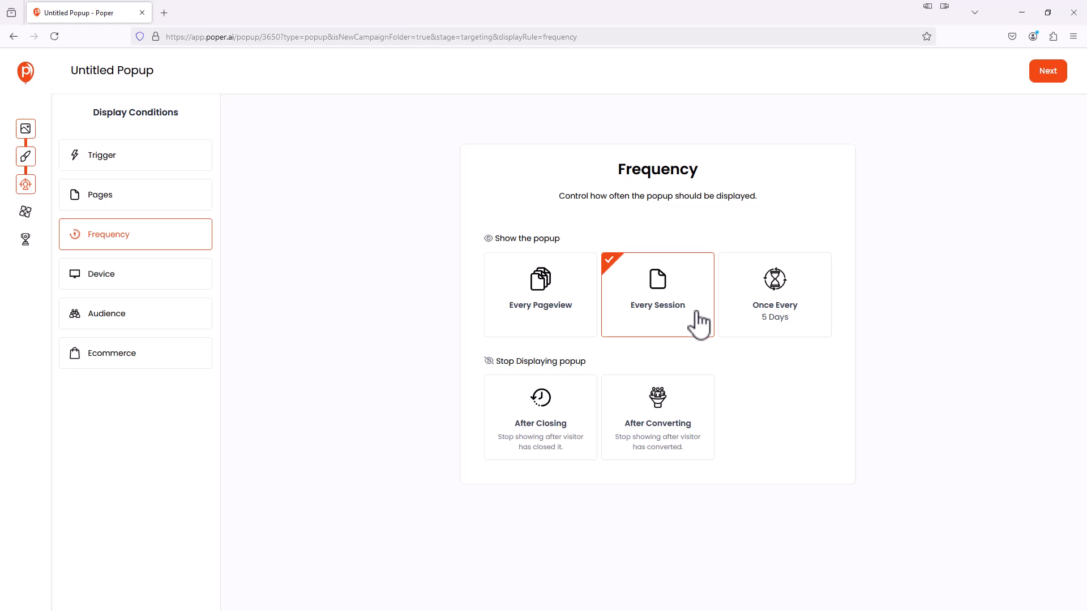
{"action": "left_click", "coordinate": [729, 317]}
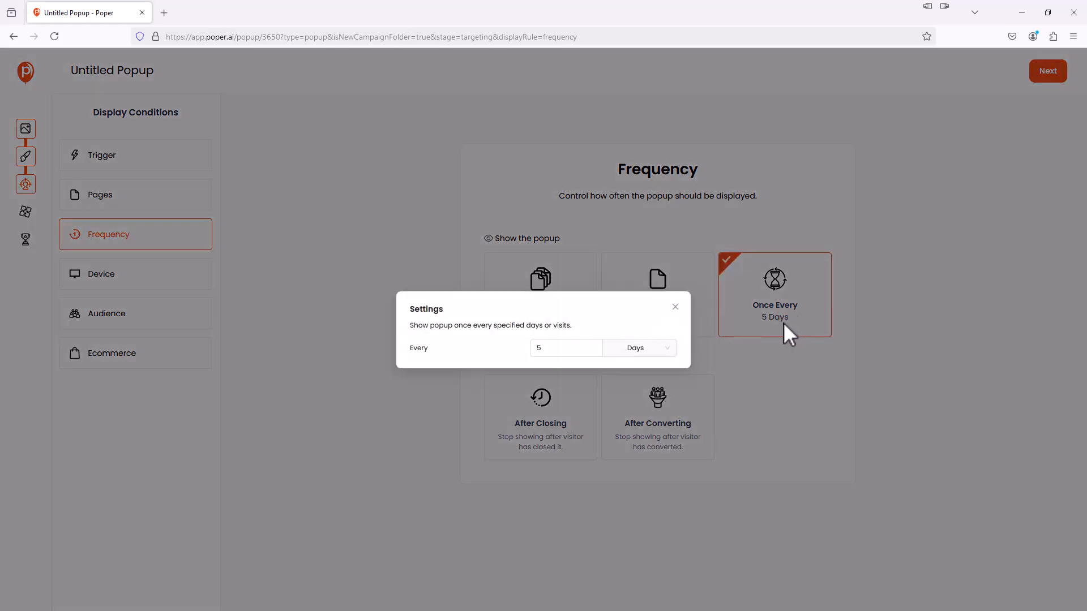
{"action": "left_click", "coordinate": [675, 351]}
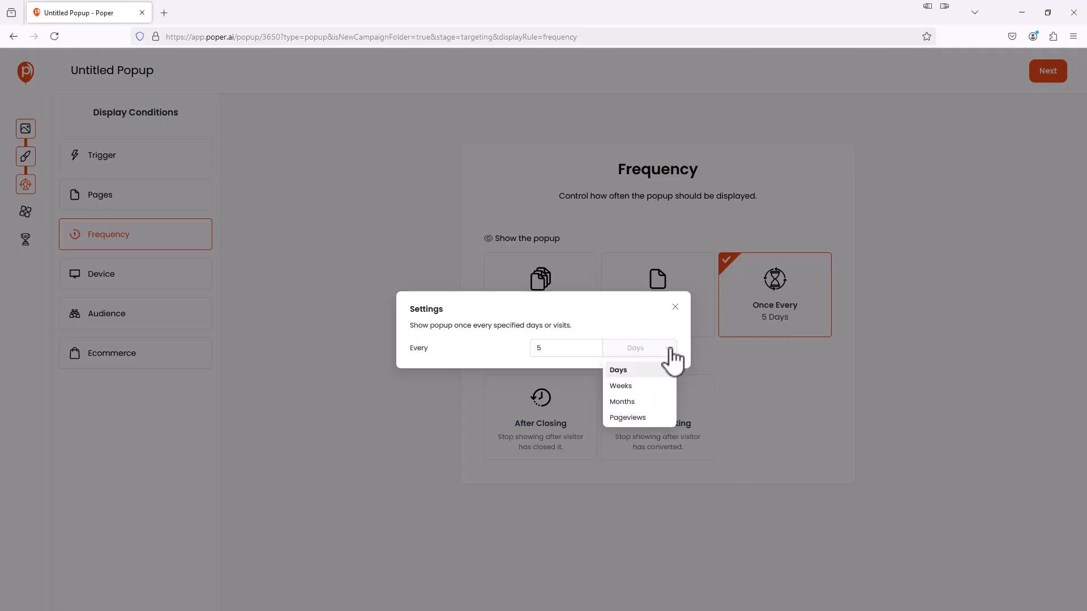
{"action": "left_click", "coordinate": [640, 418]}
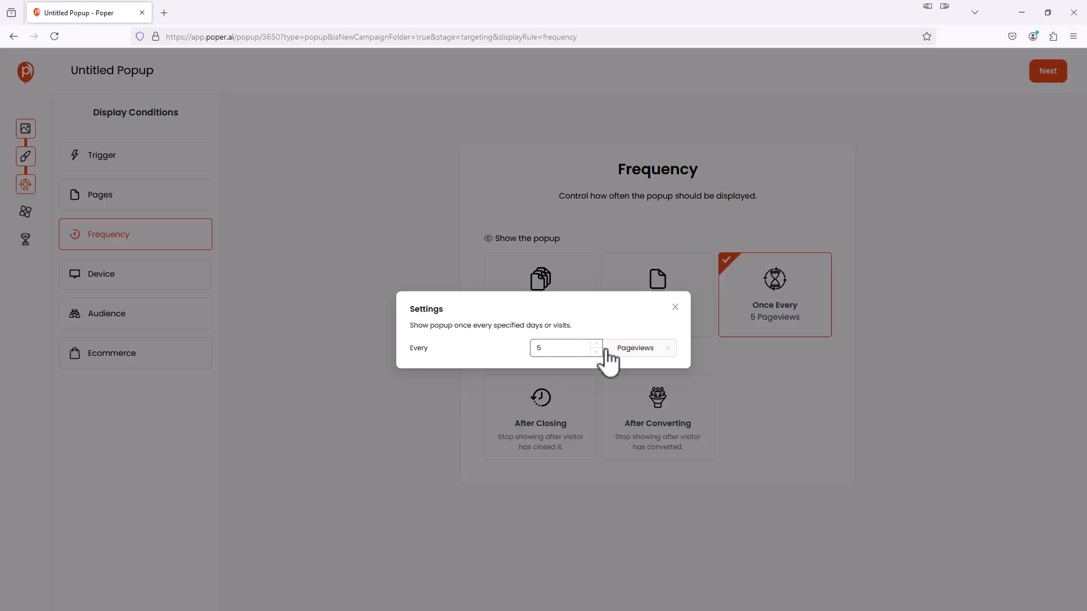
Step: Change the Once Every frequency to 1 week
{"action": "left_click", "coordinate": [657, 351]}
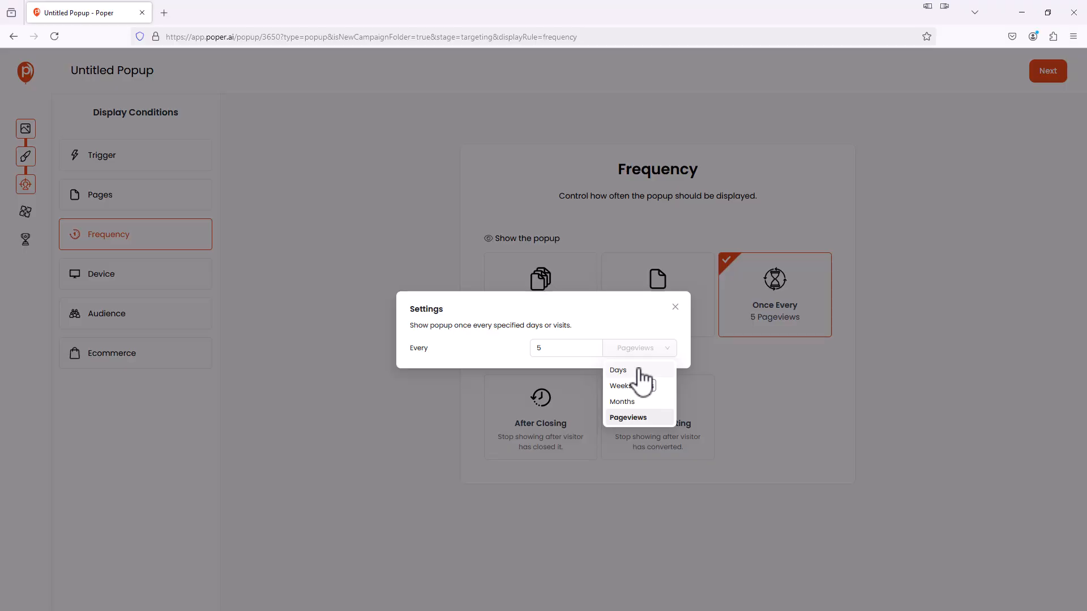
{"action": "left_click", "coordinate": [622, 385]}
{"action": "left_click_drag", "start_coordinate": [545, 347], "coordinate": [528, 346]}
{"action": "type", "text": "1"}
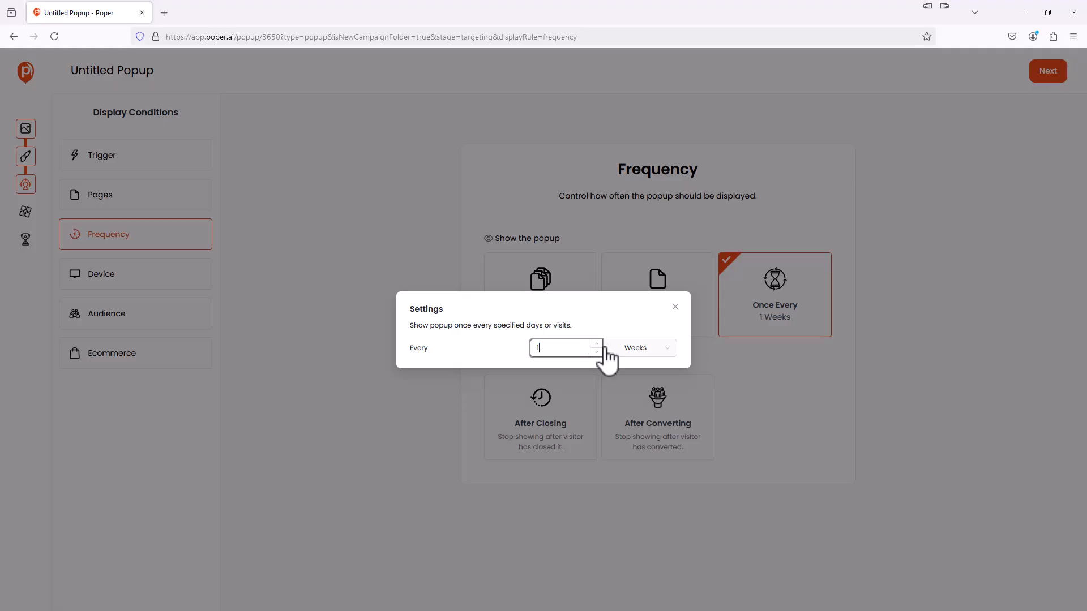
Step: Set the popup to show once every 2 pageviews, and stop displaying it after closing and after converting
{"action": "left_click", "coordinate": [669, 351]}
{"action": "left_click", "coordinate": [626, 418]}
{"action": "left_click", "coordinate": [576, 350]}
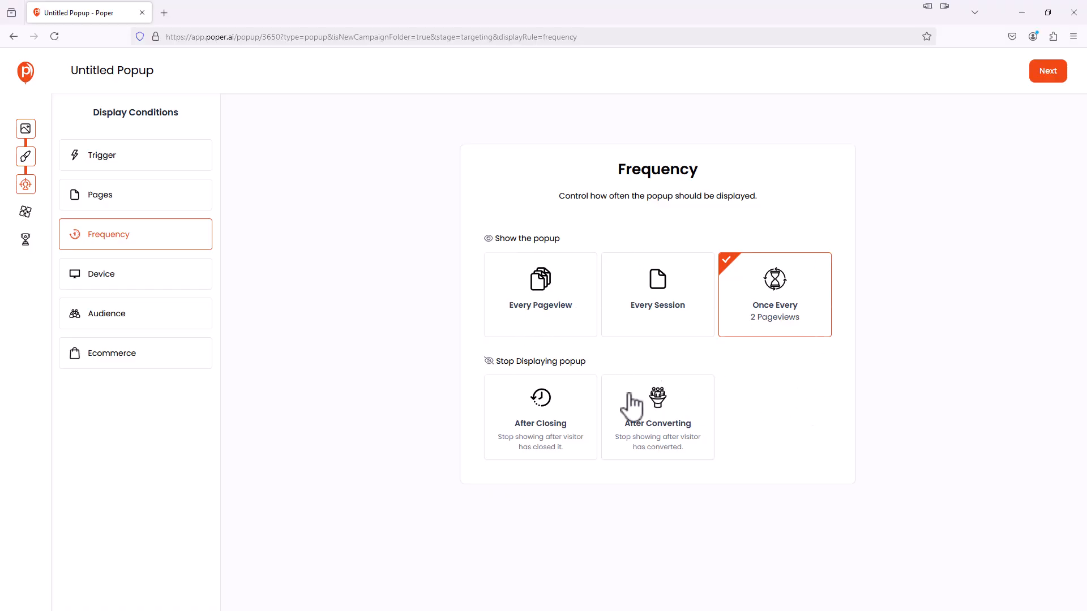
{"action": "left_click", "coordinate": [580, 403]}
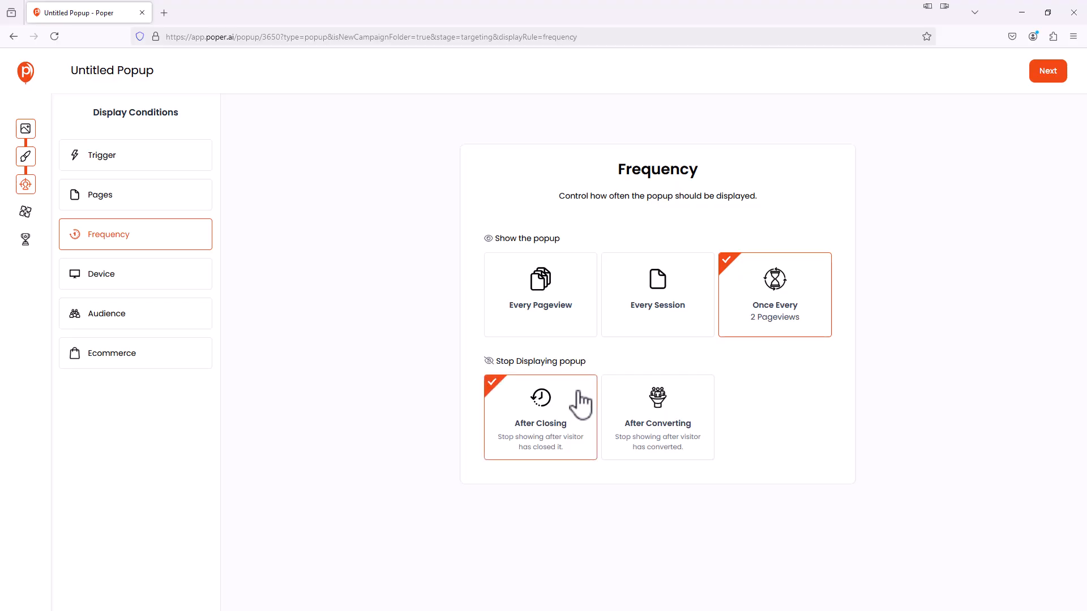
{"action": "left_click", "coordinate": [635, 426]}
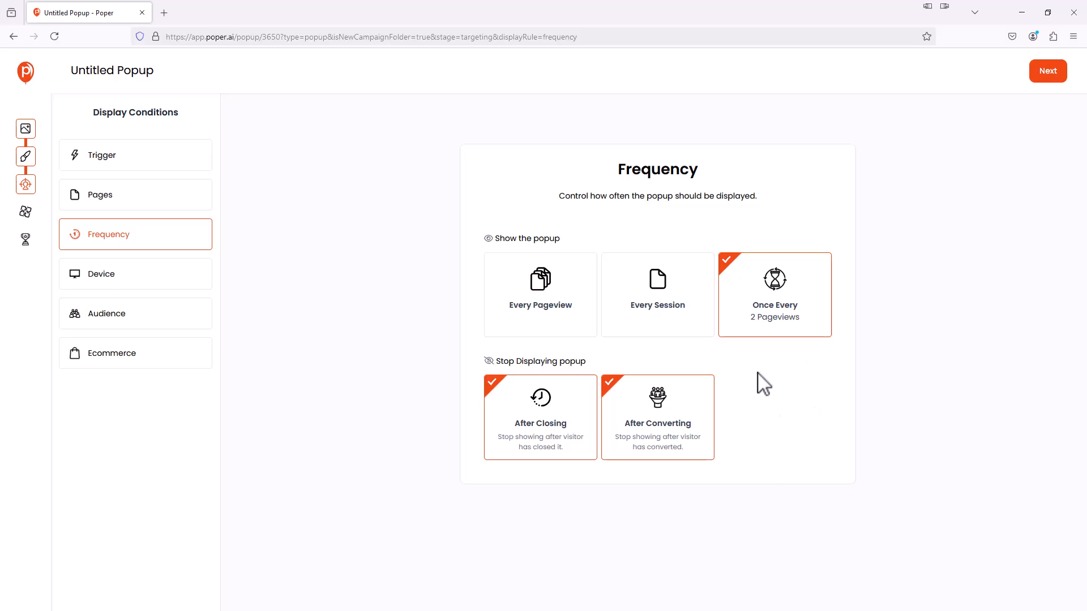
Step: Try deselecting the Mobile and Desktop devices, and keep both selected for showing the popup
{"action": "left_click", "coordinate": [149, 288]}
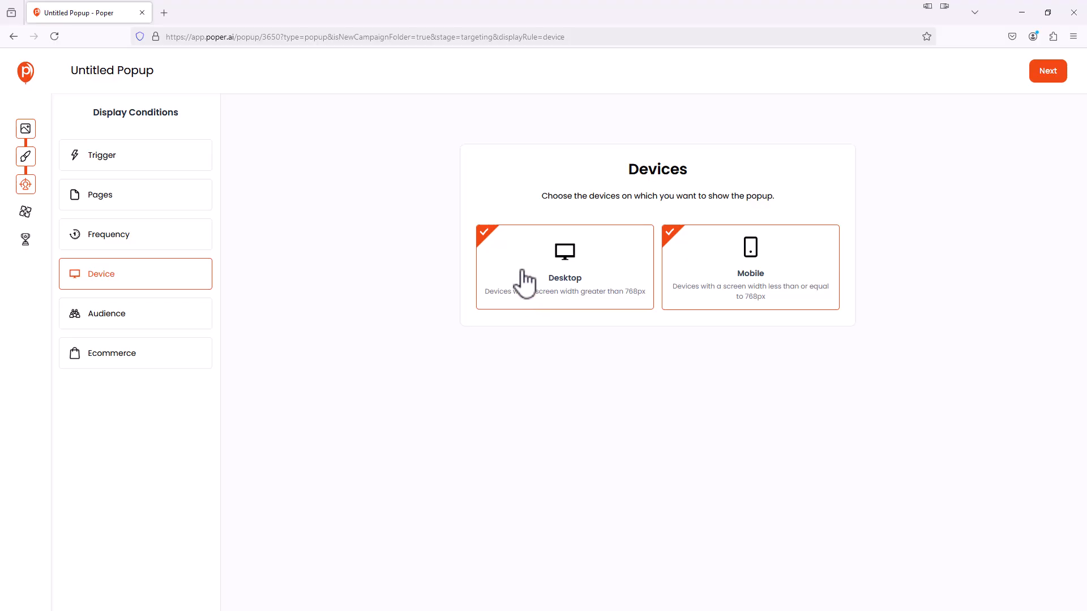
{"action": "left_click", "coordinate": [718, 292]}
{"action": "left_click", "coordinate": [612, 295]}
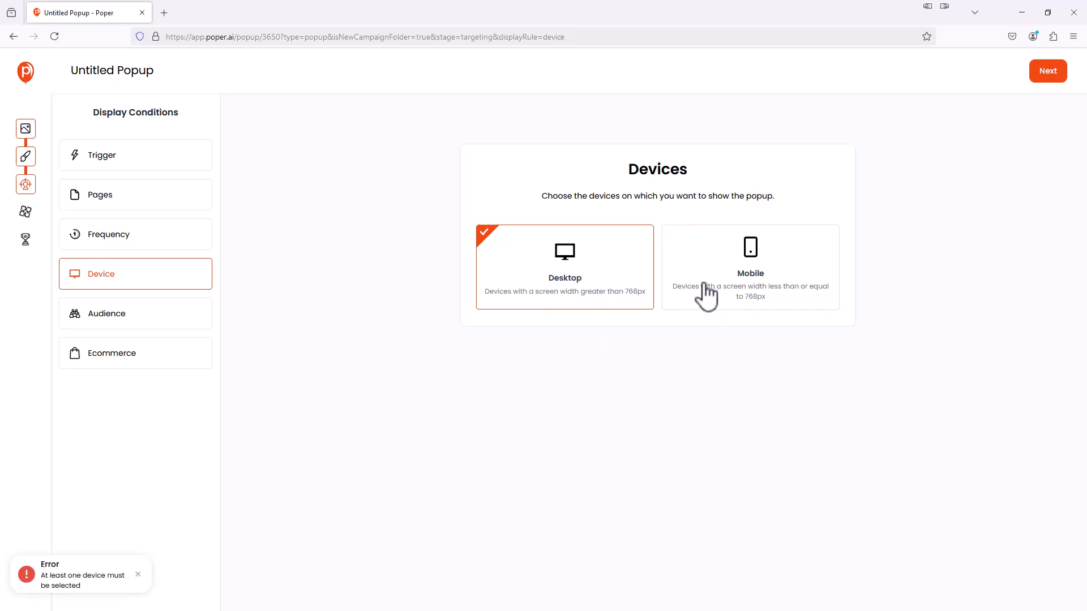
{"action": "left_click", "coordinate": [704, 285]}
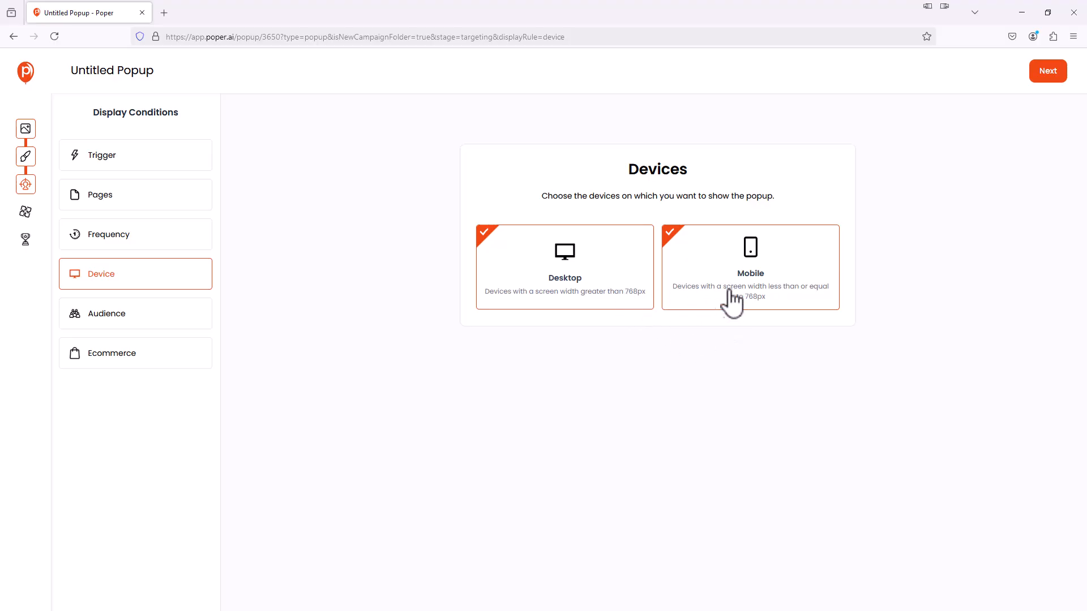
Step: Open the audience conditions, try enabling the Geolocation filter to view its settings, and deselect it again
{"action": "left_click", "coordinate": [158, 323]}
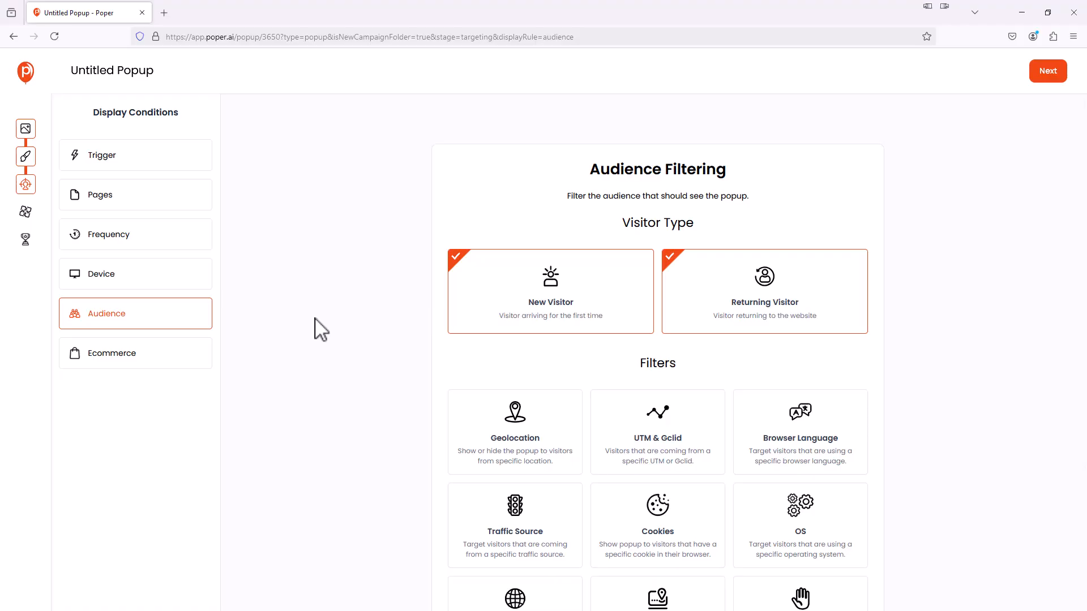
{"action": "scroll", "coordinate": [321, 330], "scroll_direction": "down", "scroll_amount": 2}
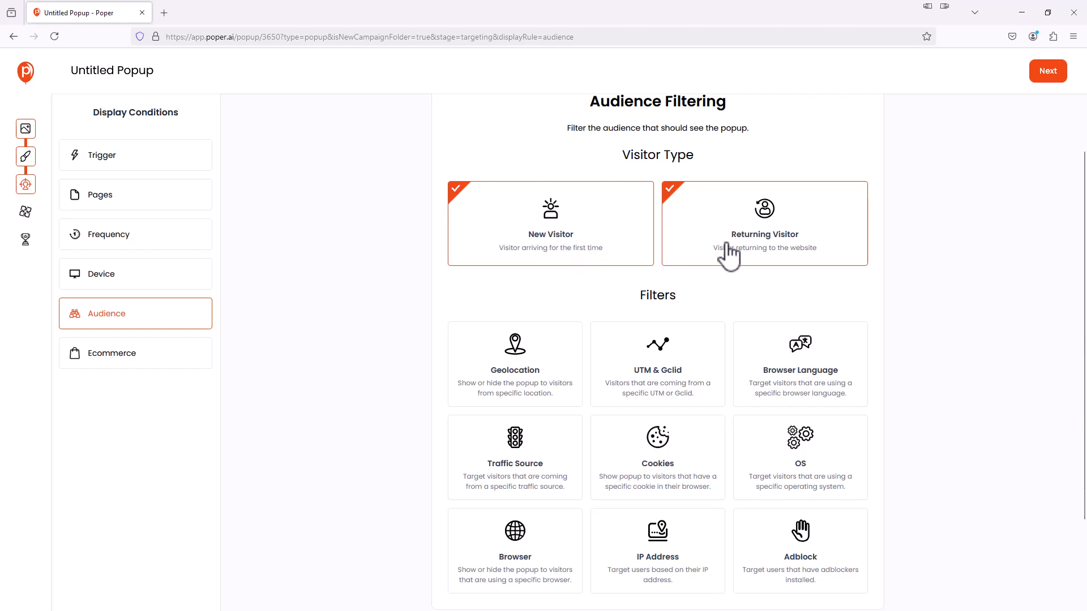
{"action": "scroll", "coordinate": [679, 284], "scroll_direction": "down", "scroll_amount": 1}
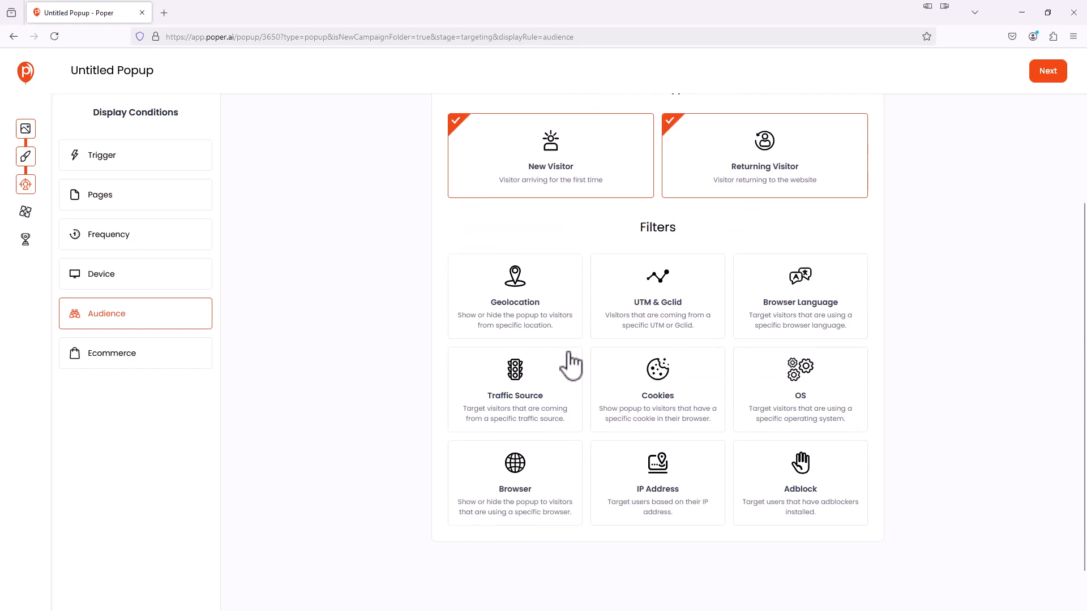
{"action": "left_click", "coordinate": [565, 300]}
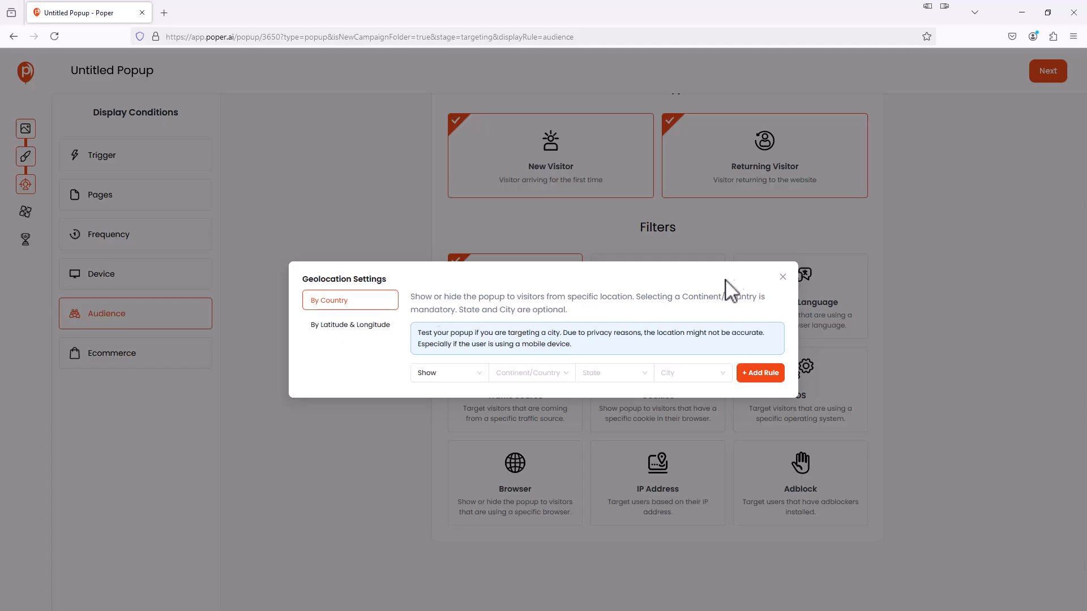
{"action": "left_click", "coordinate": [782, 278]}
{"action": "left_click", "coordinate": [581, 290]}
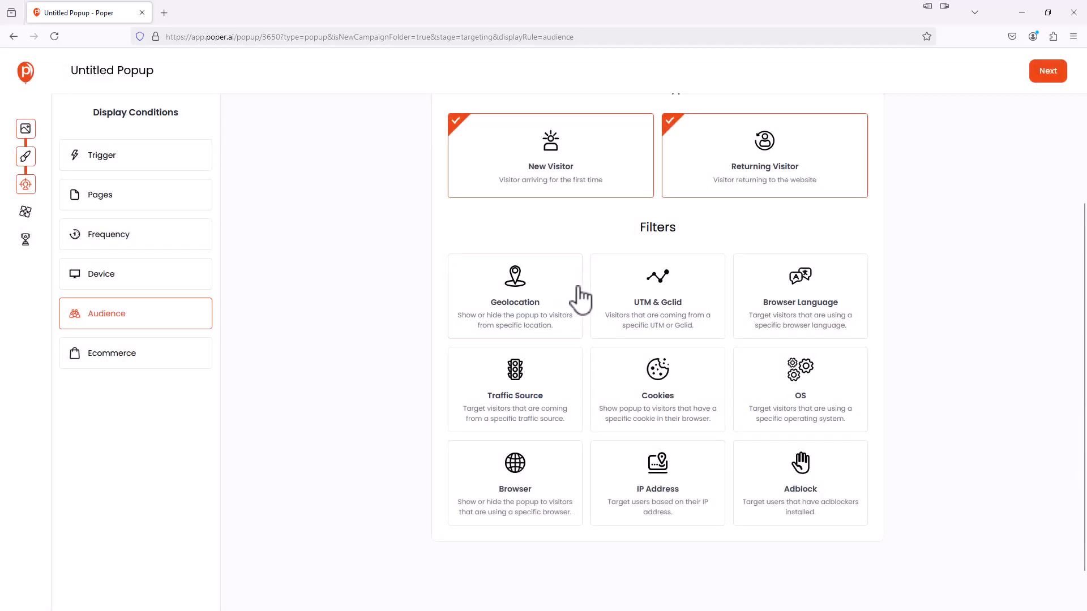
Step: Try the UTM & Gclid audience filter with its UTM Source rule set to Hide
{"action": "left_click", "coordinate": [708, 309]}
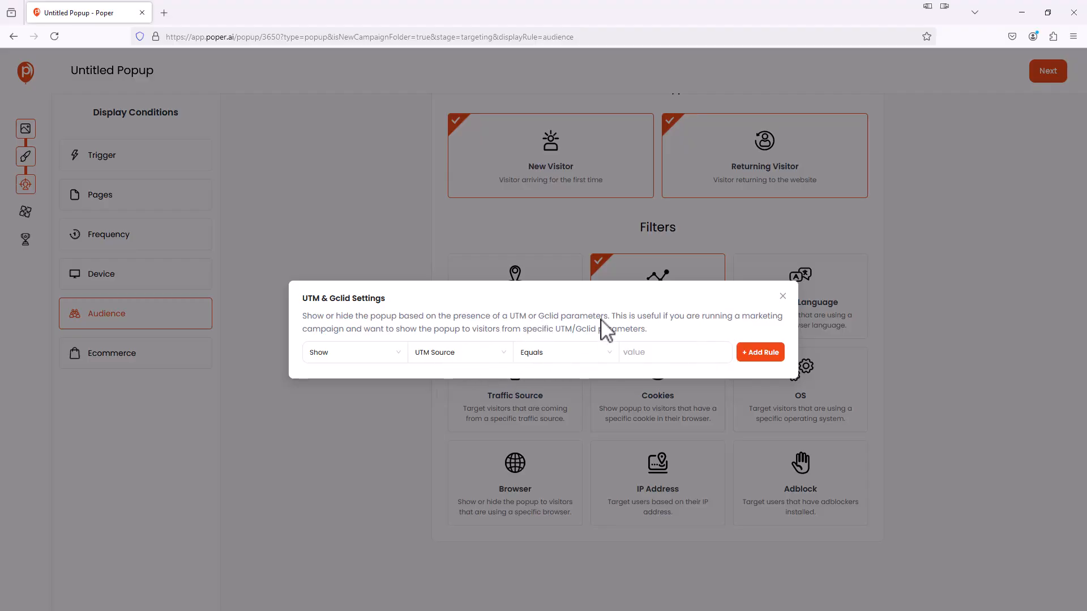
{"action": "left_click", "coordinate": [395, 359]}
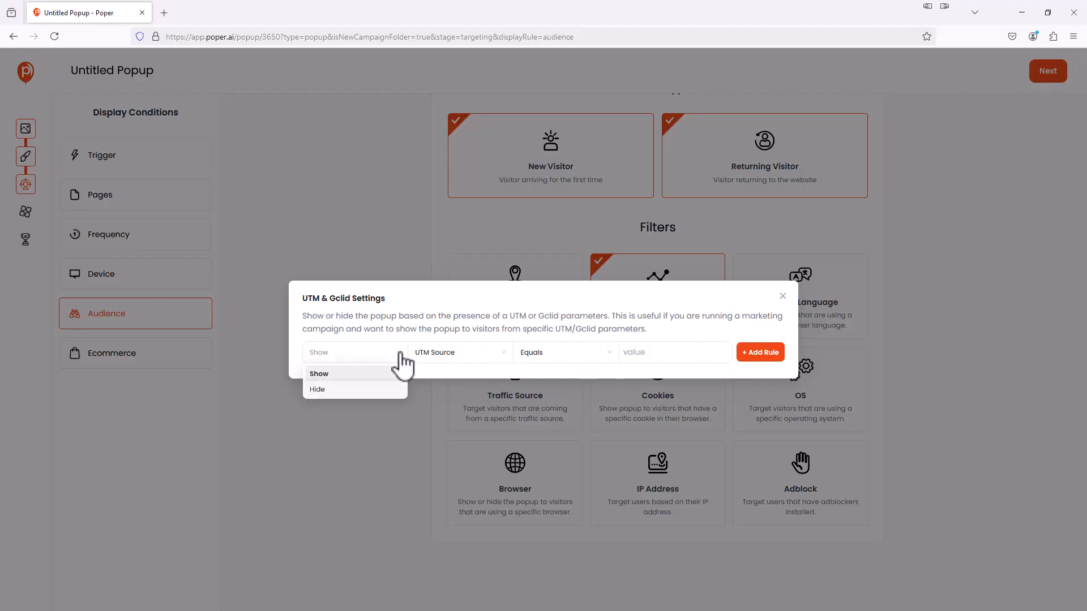
{"action": "left_click", "coordinate": [325, 390]}
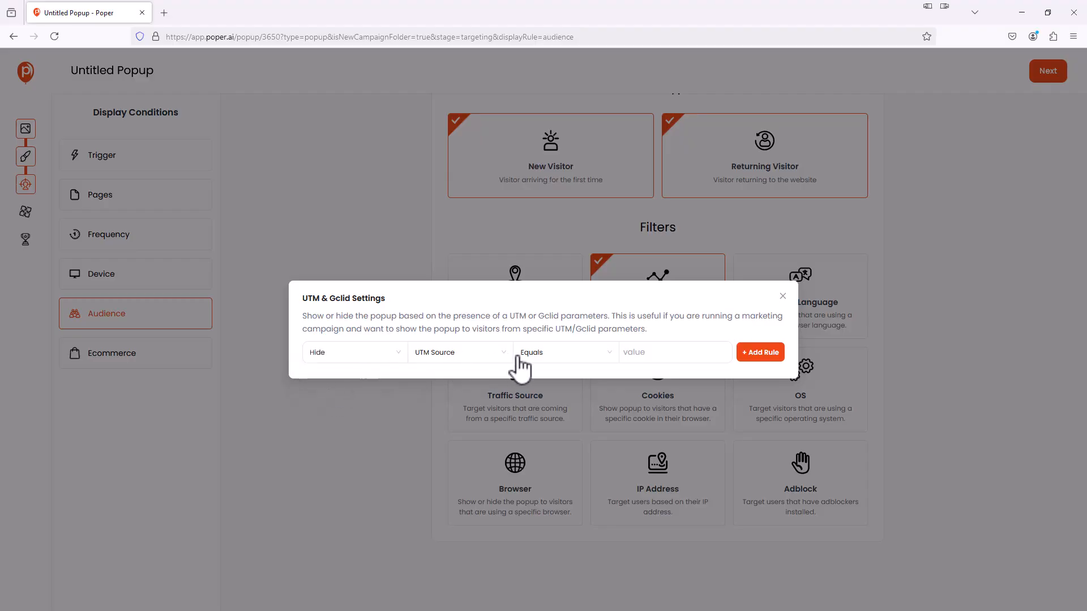
{"action": "left_click", "coordinate": [783, 296]}
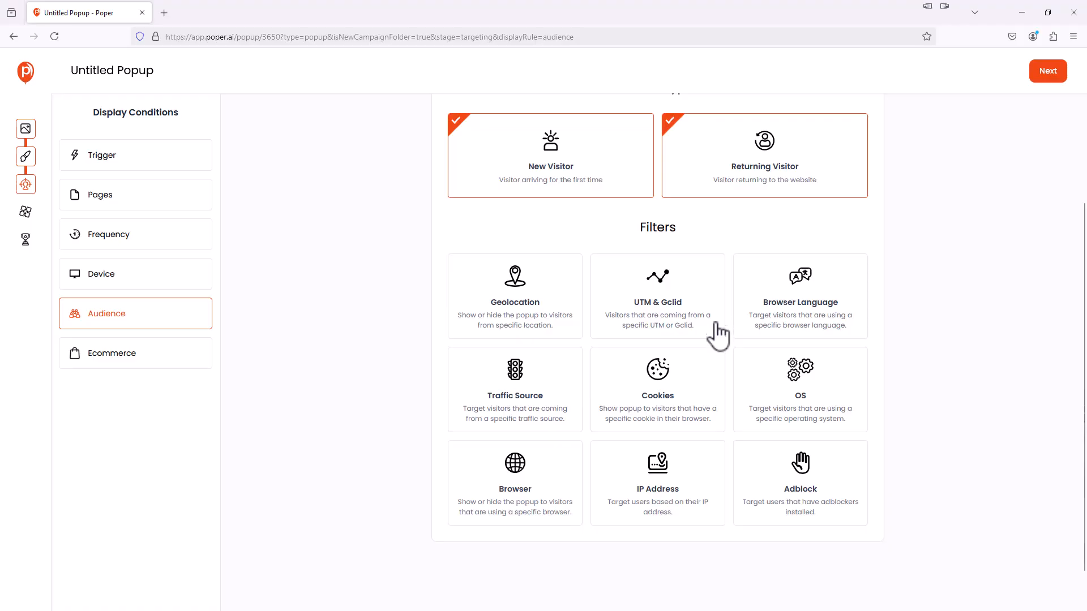
Step: Try a Cookies filter hiding the popup when the cookie name equals src and its value contains email, and deselect the filter again
{"action": "left_click", "coordinate": [691, 403]}
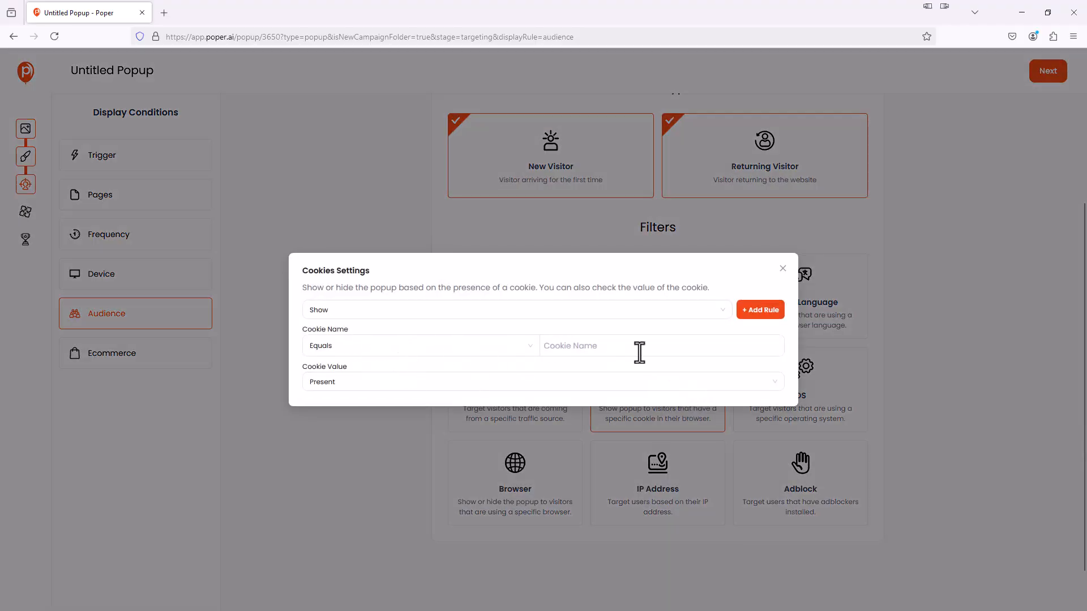
{"action": "left_click", "coordinate": [718, 311]}
{"action": "left_click", "coordinate": [368, 347]}
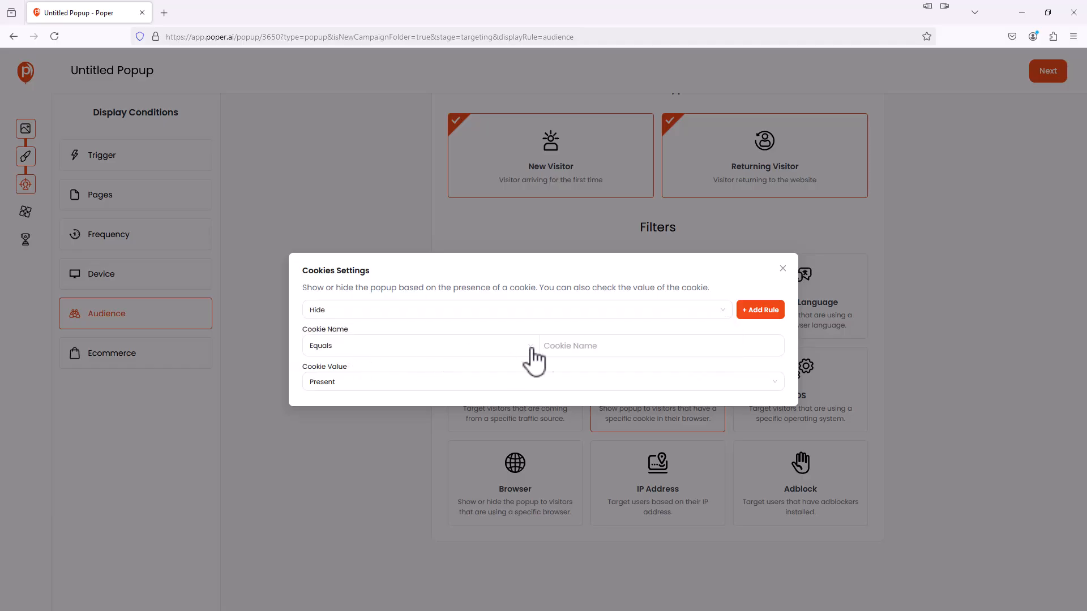
{"action": "left_click", "coordinate": [505, 352]}
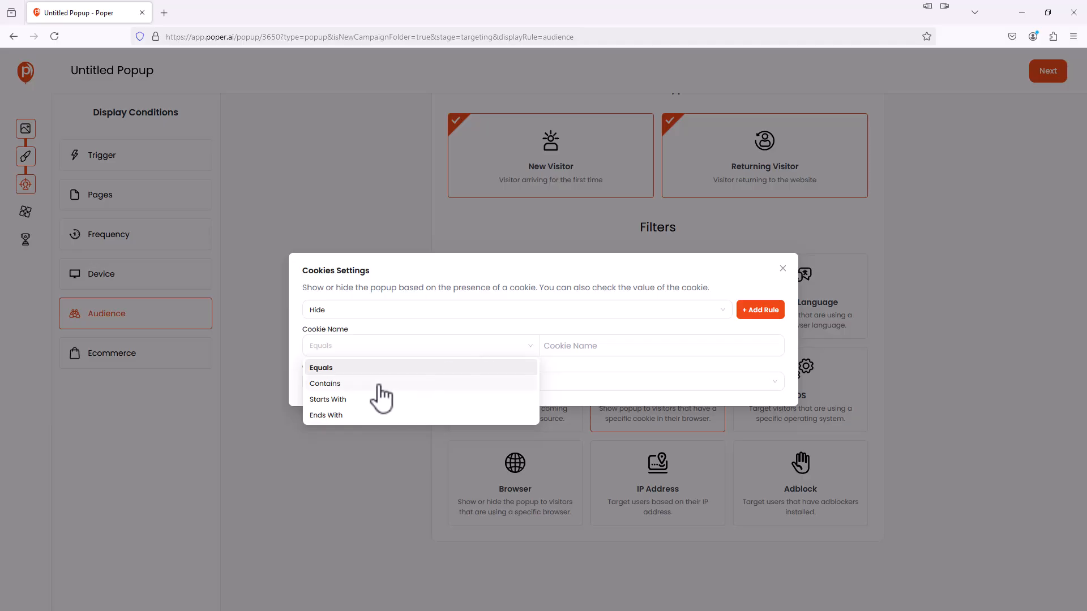
{"action": "left_click", "coordinate": [376, 368]}
{"action": "left_click", "coordinate": [631, 351]}
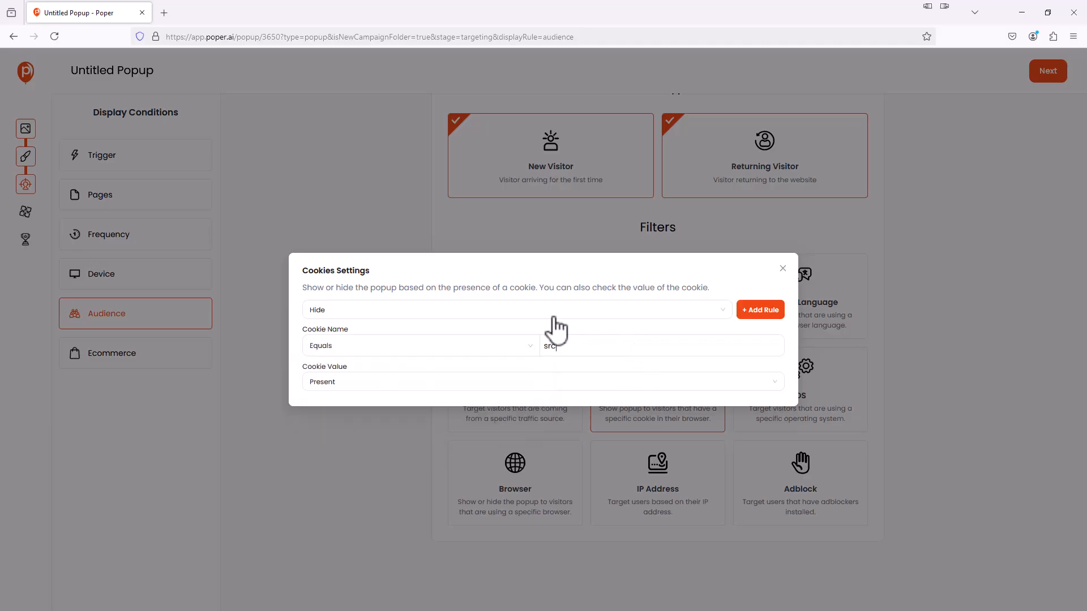
{"action": "left_click", "coordinate": [452, 384]}
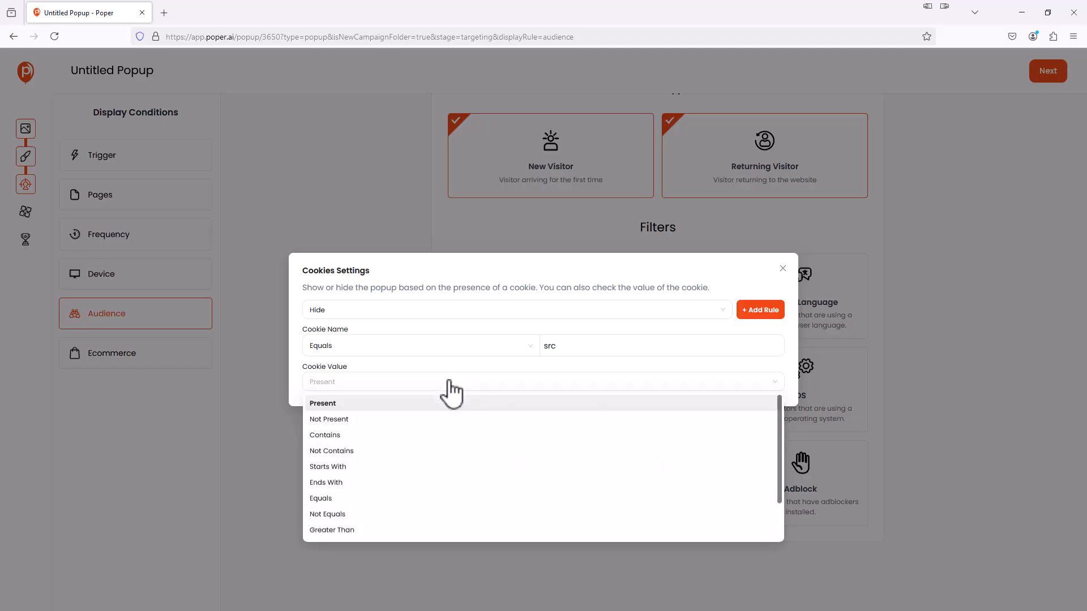
{"action": "left_click", "coordinate": [355, 434]}
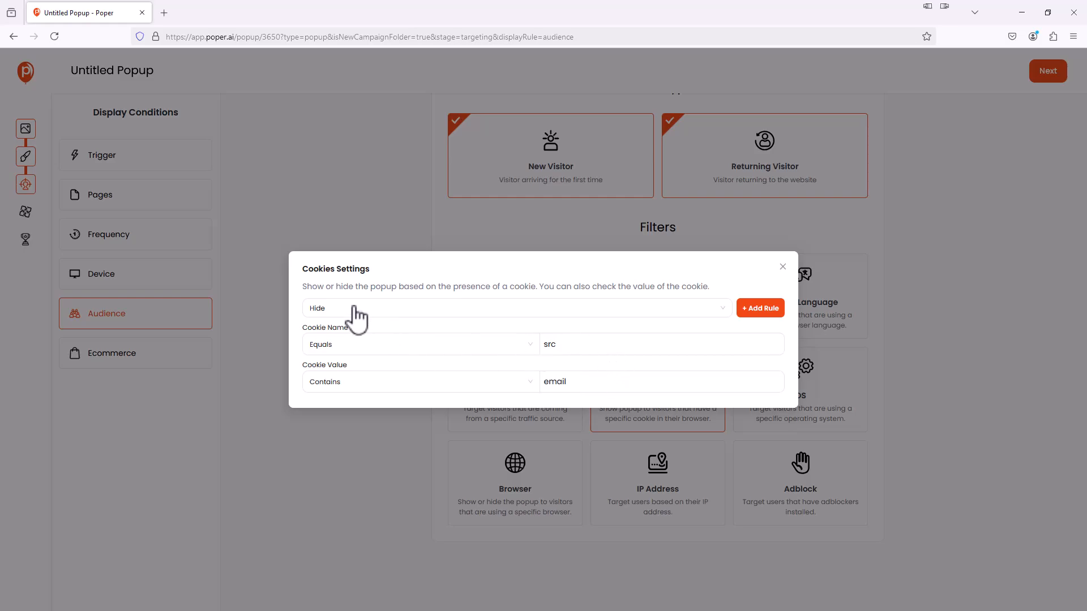
{"action": "left_click", "coordinate": [782, 267]}
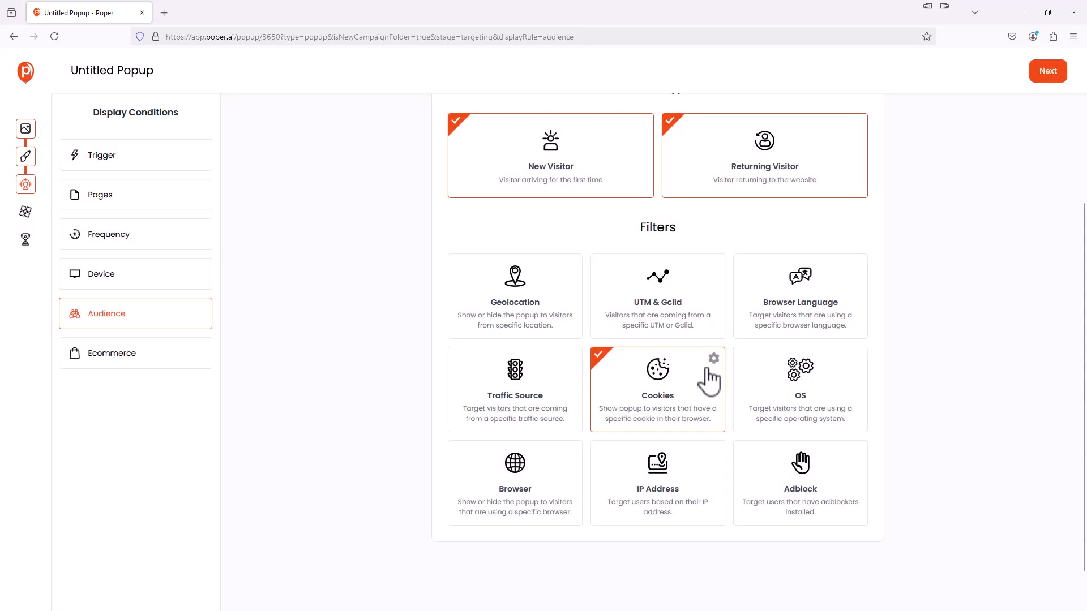
{"action": "left_click", "coordinate": [717, 399]}
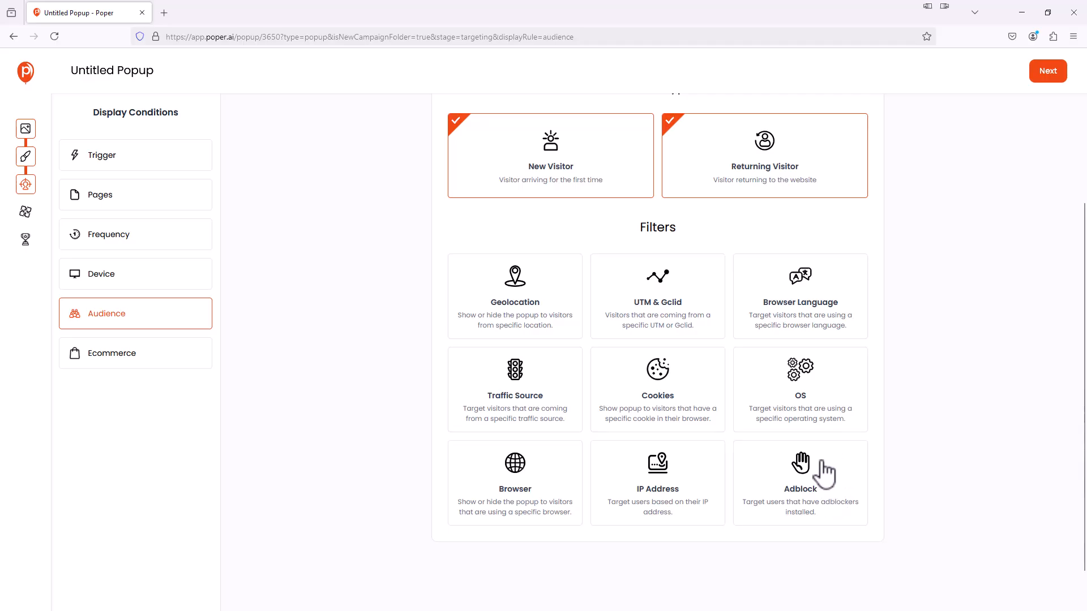
Step: Check the Ecommerce targeting conditions and continue to the Integrations stage
{"action": "left_click", "coordinate": [134, 358]}
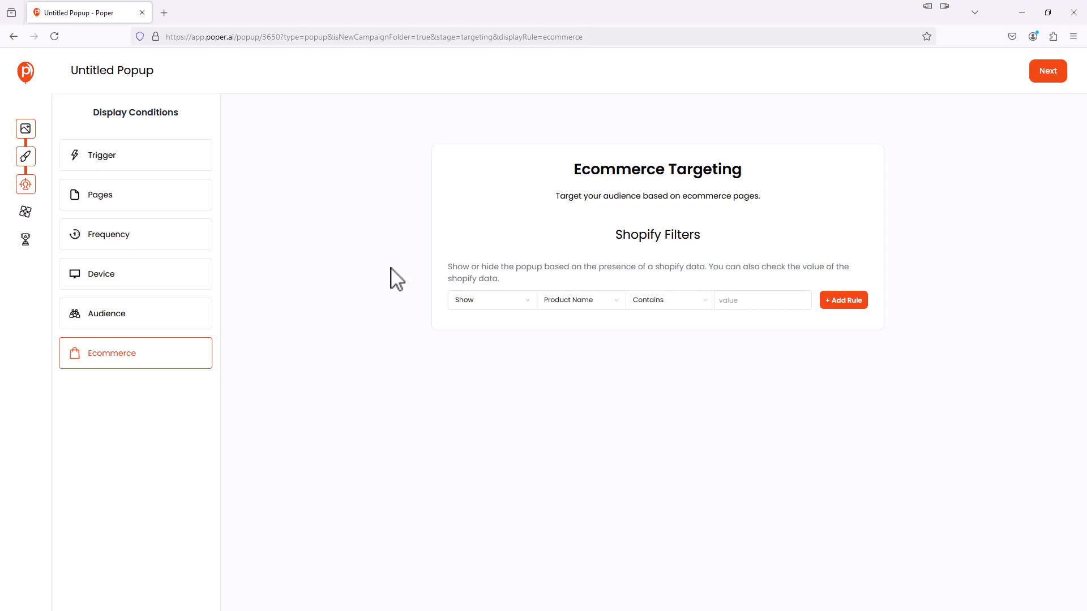
{"action": "left_click", "coordinate": [1054, 80]}
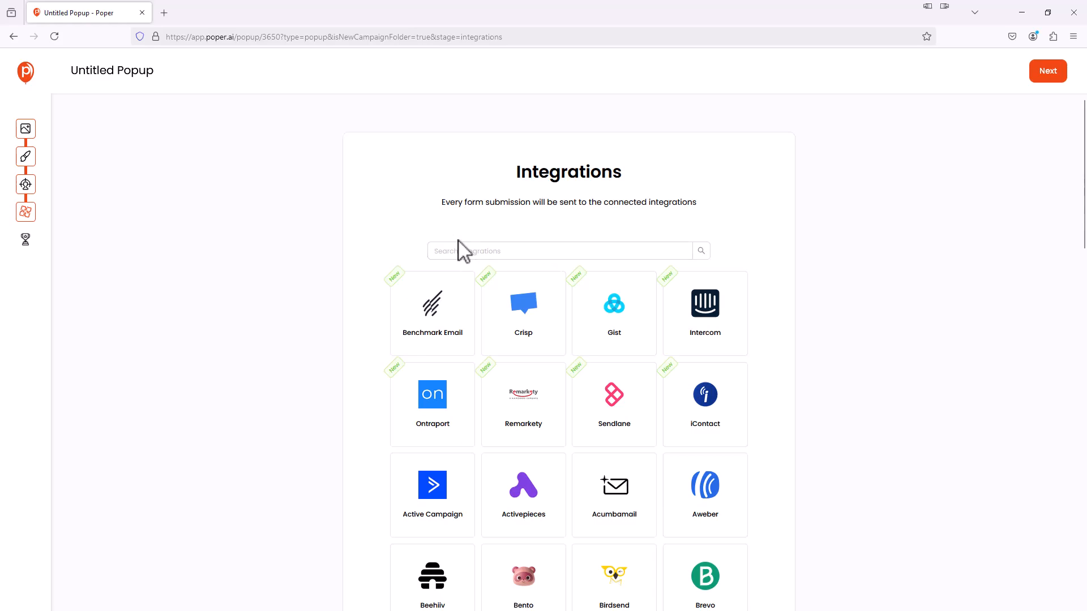
Step: Look through the full list of available integrations for form submissions
{"action": "scroll", "coordinate": [441, 249], "scroll_direction": "down", "scroll_amount": 2}
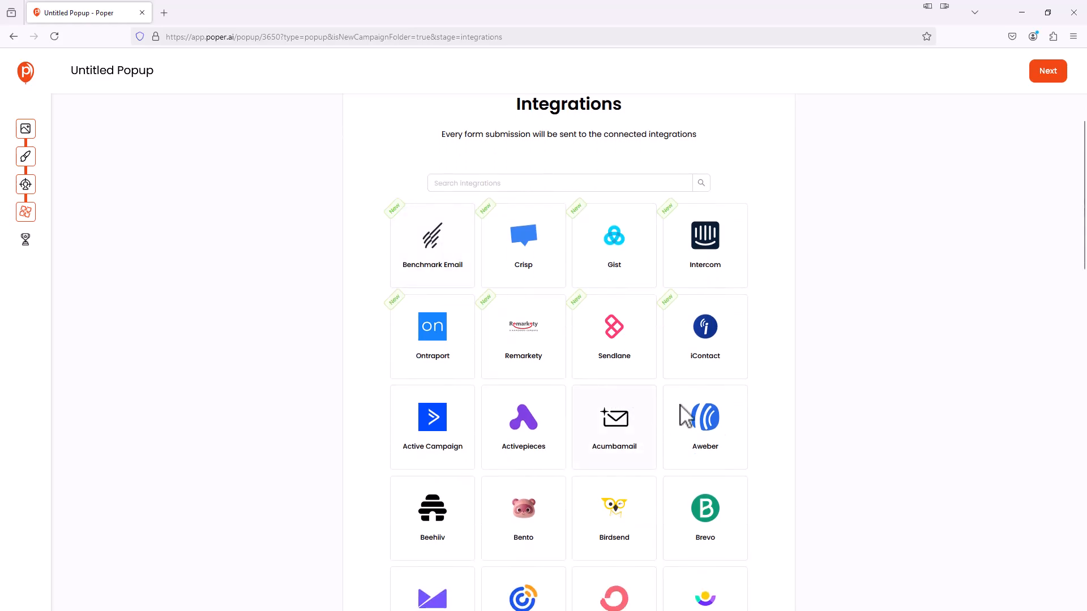
{"action": "scroll", "coordinate": [623, 402], "scroll_direction": "down", "scroll_amount": 3}
{"action": "scroll", "coordinate": [443, 348], "scroll_direction": "up", "scroll_amount": 5}
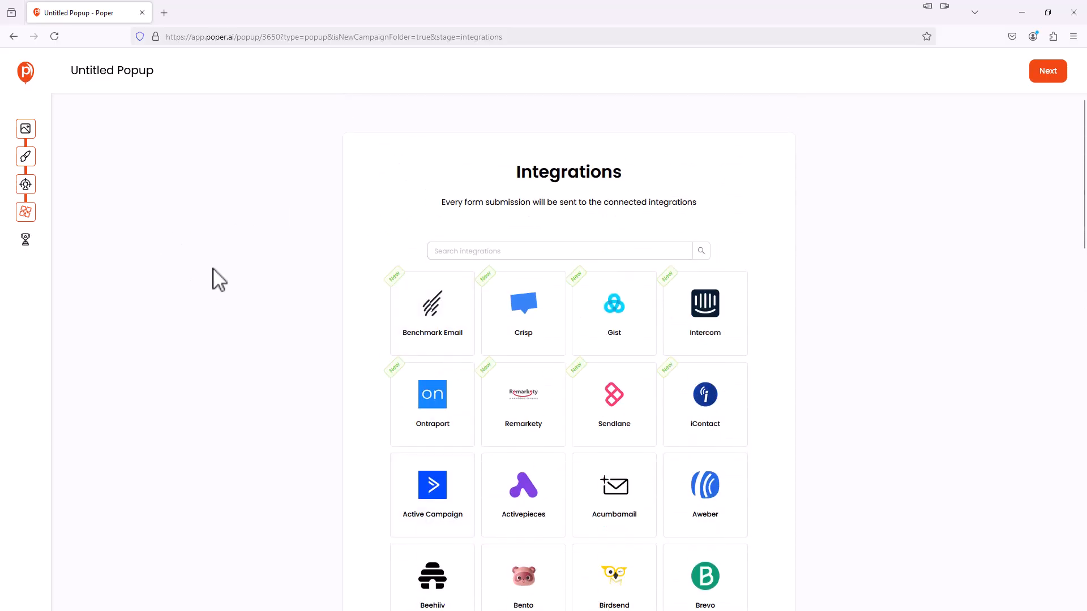
{"action": "scroll", "coordinate": [630, 469], "scroll_direction": "down", "scroll_amount": 2}
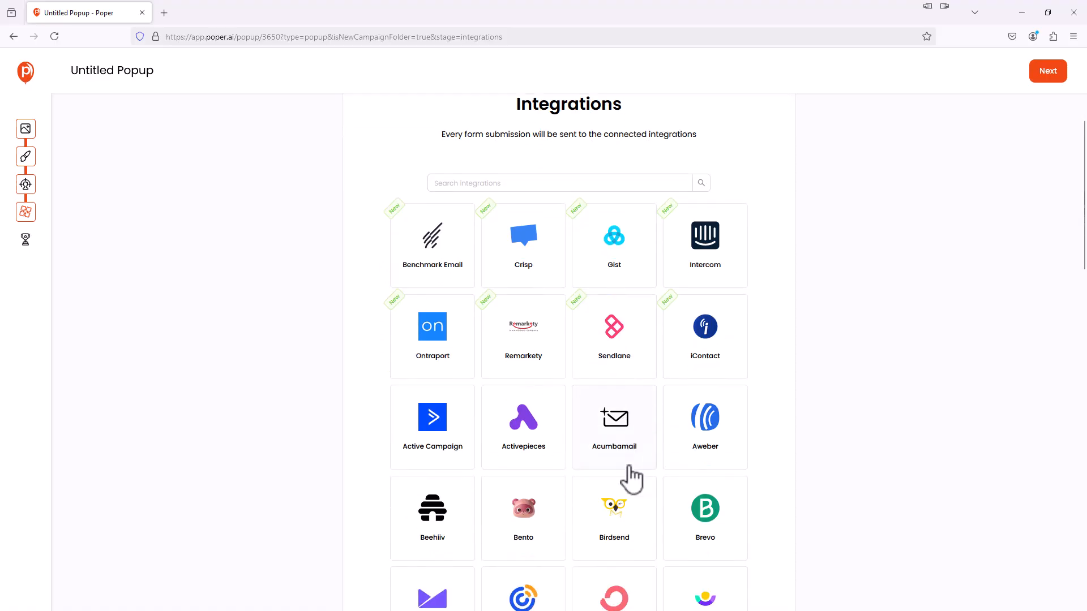
{"action": "scroll", "coordinate": [601, 507], "scroll_direction": "down", "scroll_amount": 3}
{"action": "scroll", "coordinate": [600, 507], "scroll_direction": "up", "scroll_amount": 4}
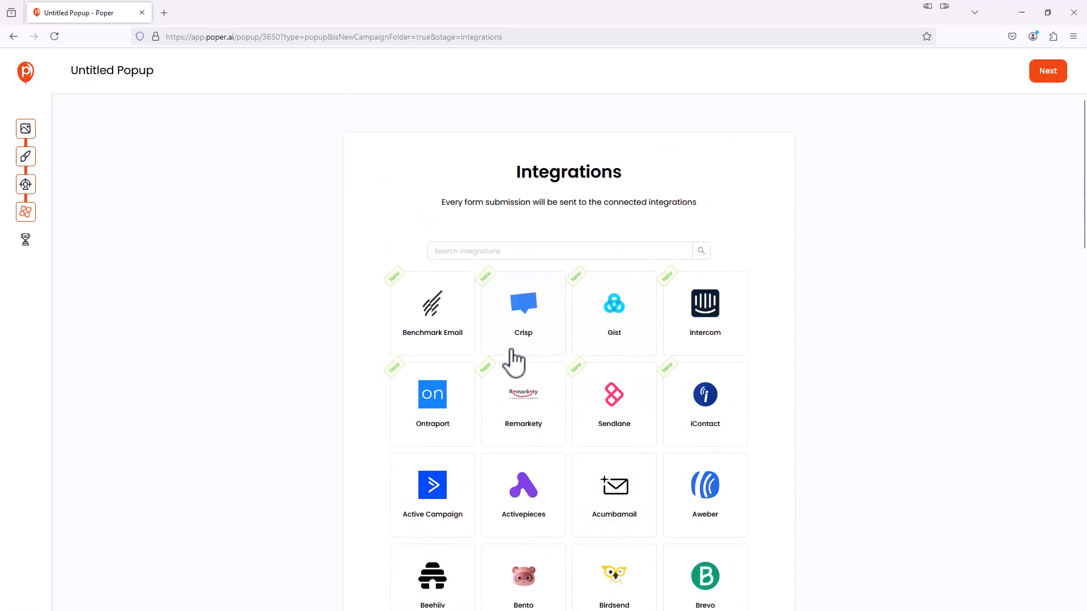
{"action": "scroll", "coordinate": [514, 363], "scroll_direction": "down", "scroll_amount": 5}
{"action": "scroll", "coordinate": [514, 365], "scroll_direction": "down", "scroll_amount": 7}
{"action": "scroll", "coordinate": [508, 376], "scroll_direction": "down", "scroll_amount": 5}
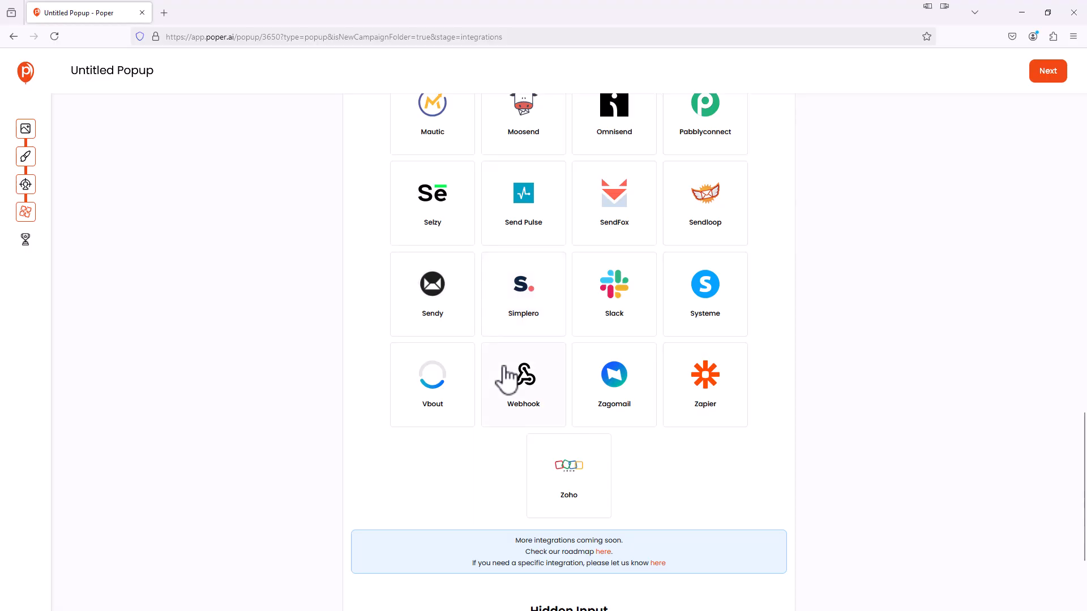
{"action": "scroll", "coordinate": [508, 378], "scroll_direction": "up", "scroll_amount": 17}
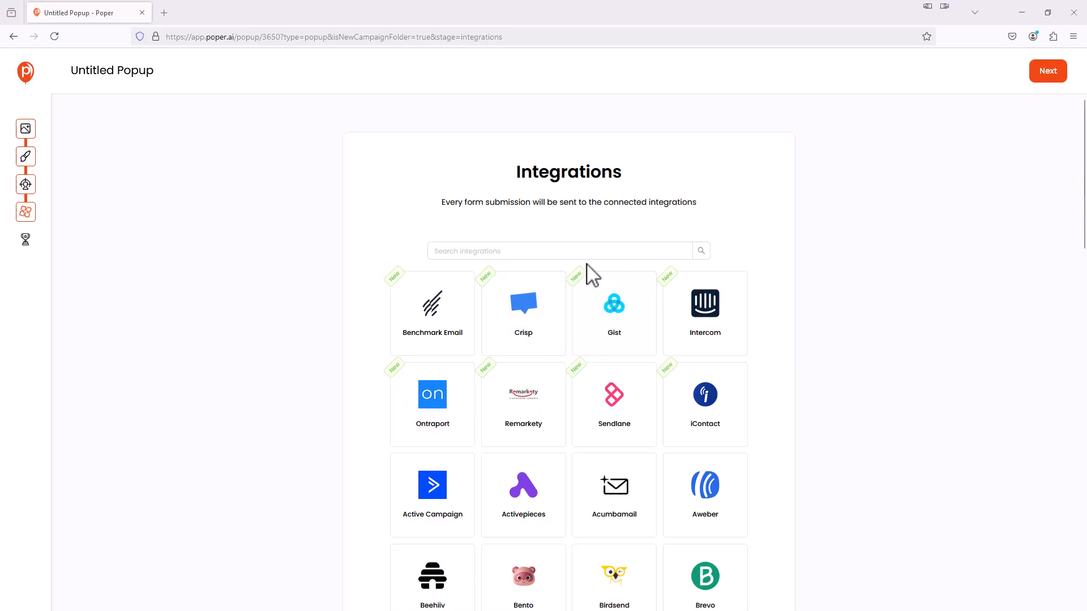
Step: Search the integrations for Sendy and start adding a Sendy integration with a new API key
{"action": "left_click", "coordinate": [514, 252]}
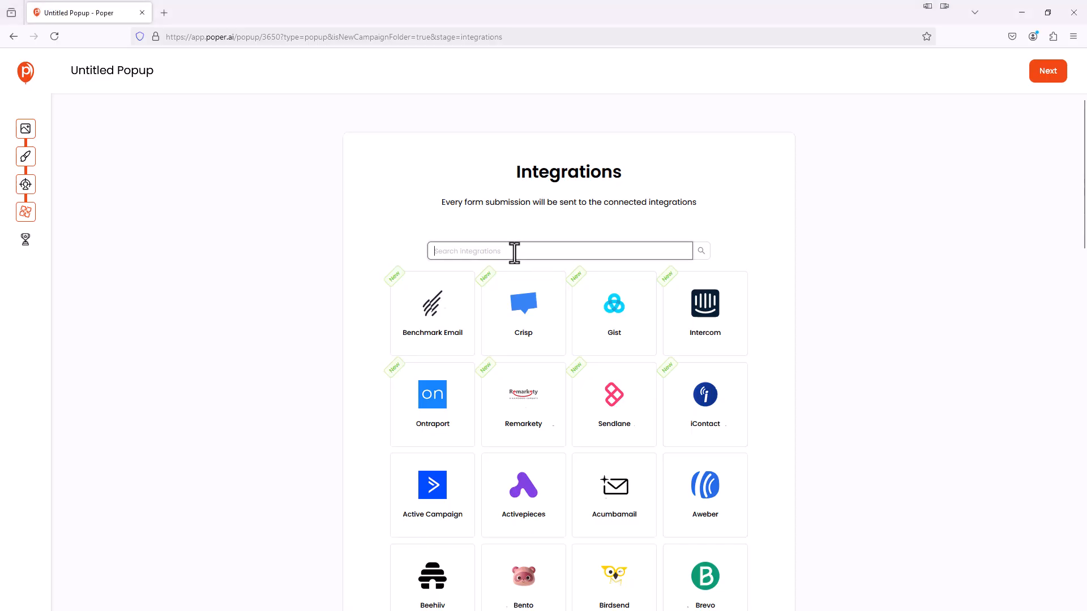
{"action": "type", "text": "Sendy"}
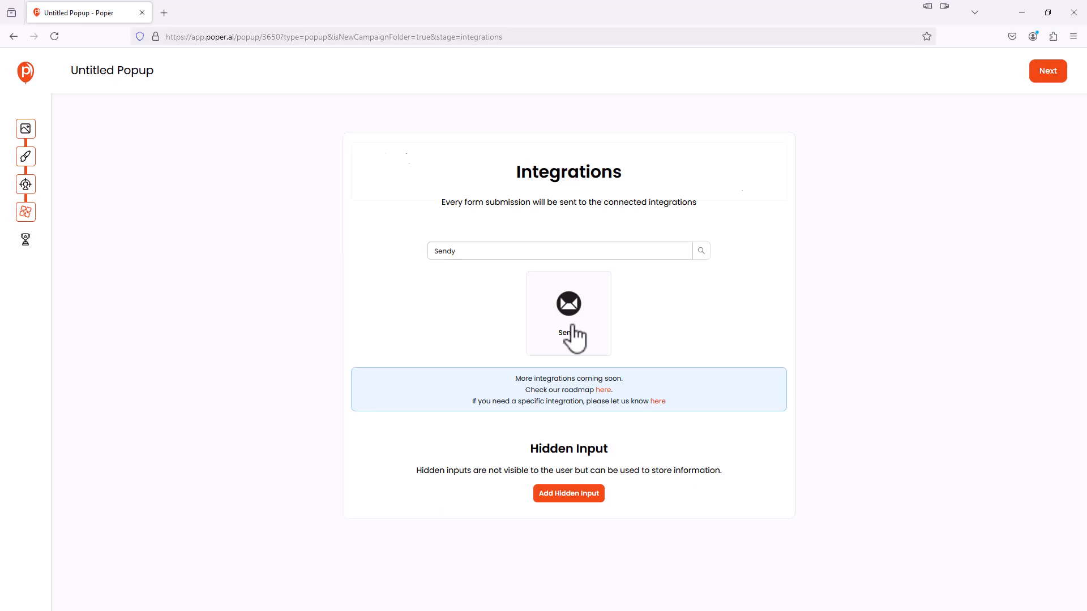
{"action": "left_click", "coordinate": [572, 329]}
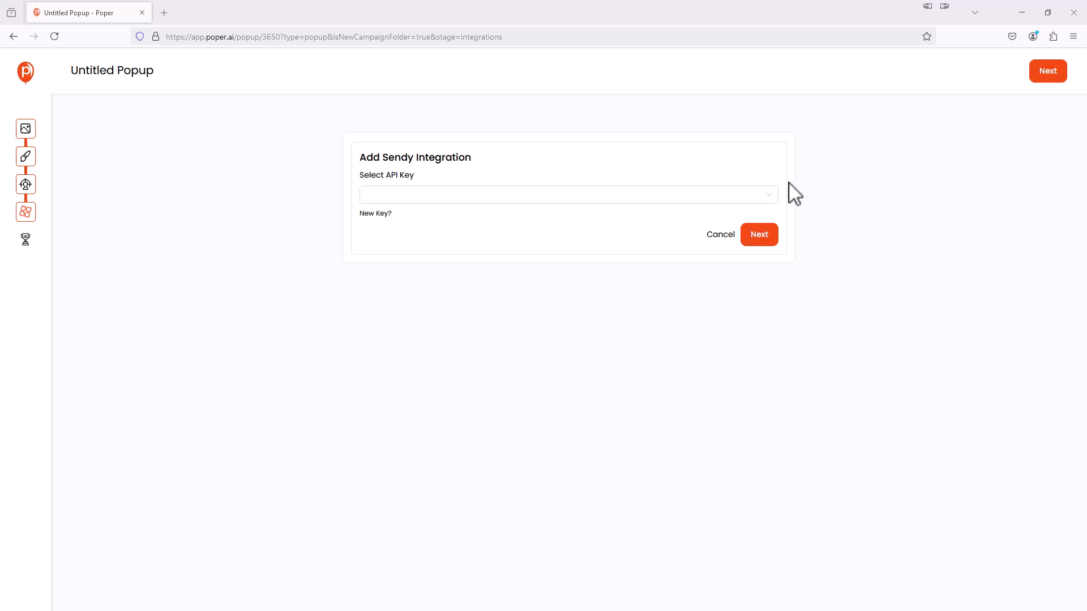
{"action": "left_click", "coordinate": [376, 215]}
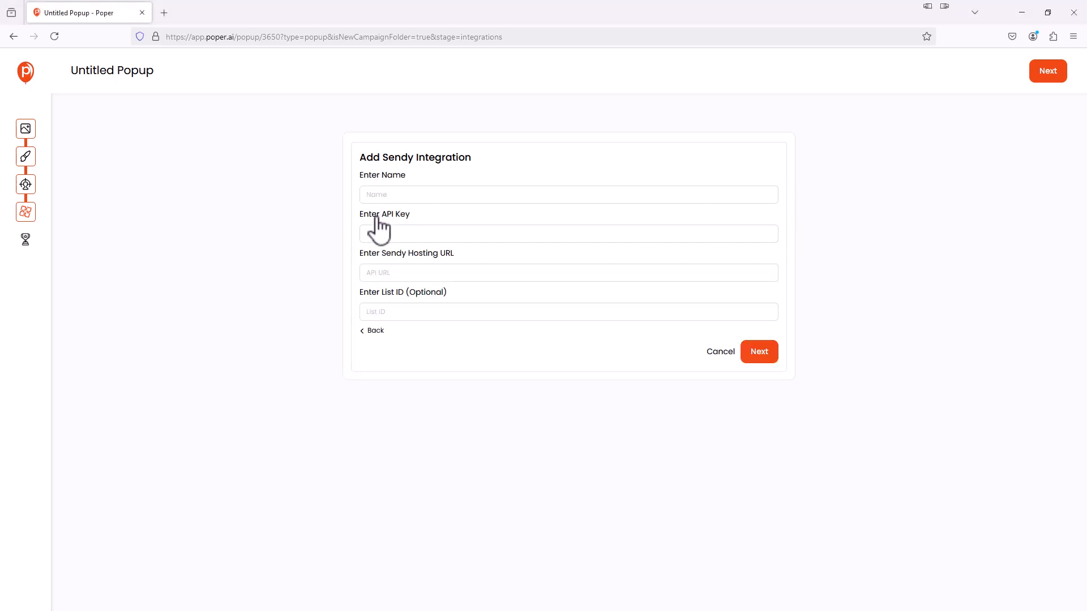
Step: Fill in the Sendy integration with the name MarTechHero, the API key, the hosting URL and the list ID, and continue to the mapping
{"action": "left_click", "coordinate": [394, 196]}
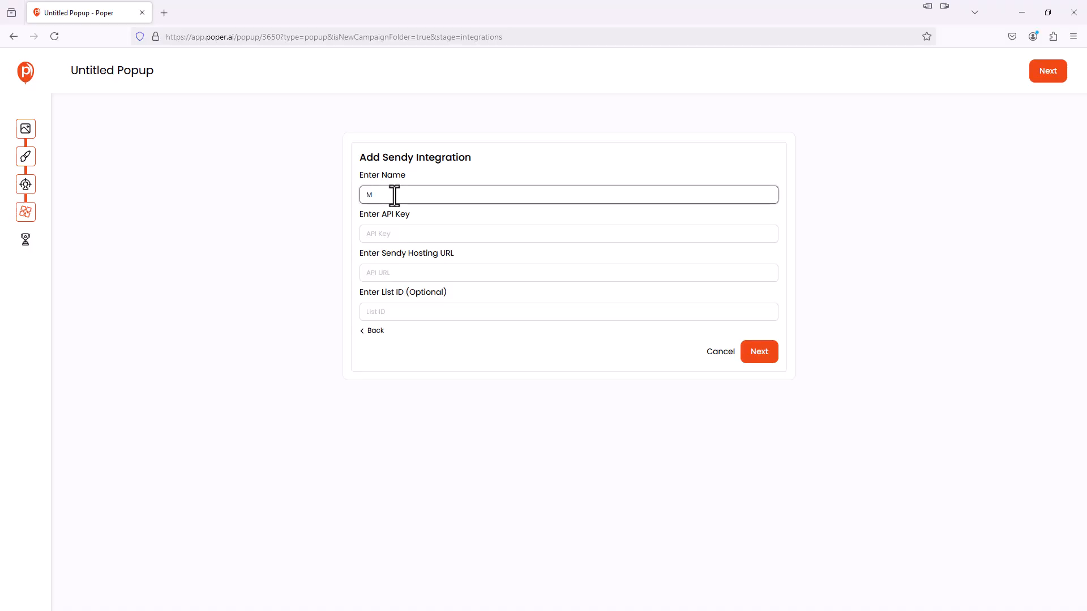
{"action": "left_click", "coordinate": [403, 233]}
{"action": "key", "text": "ctrl+v"}
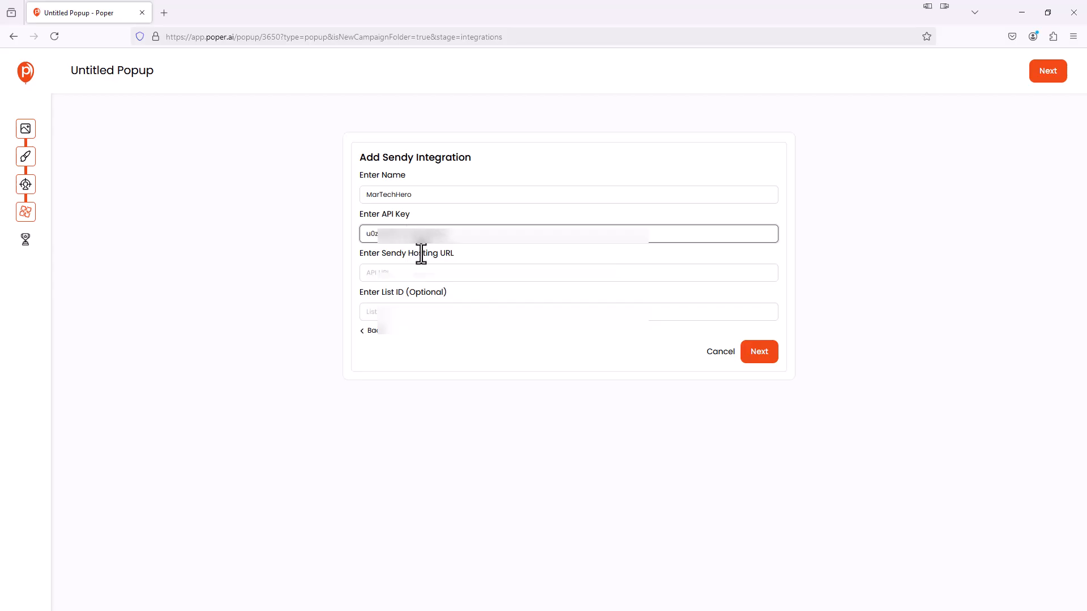
{"action": "left_click", "coordinate": [429, 275]}
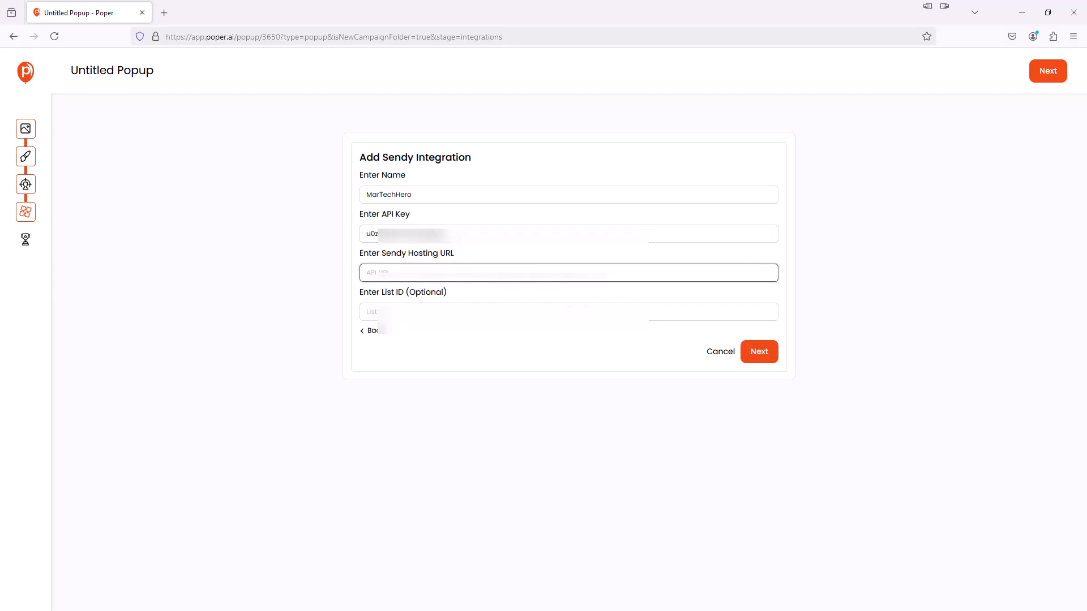
{"action": "type", "text": "https://monsey.com/sendy/"}
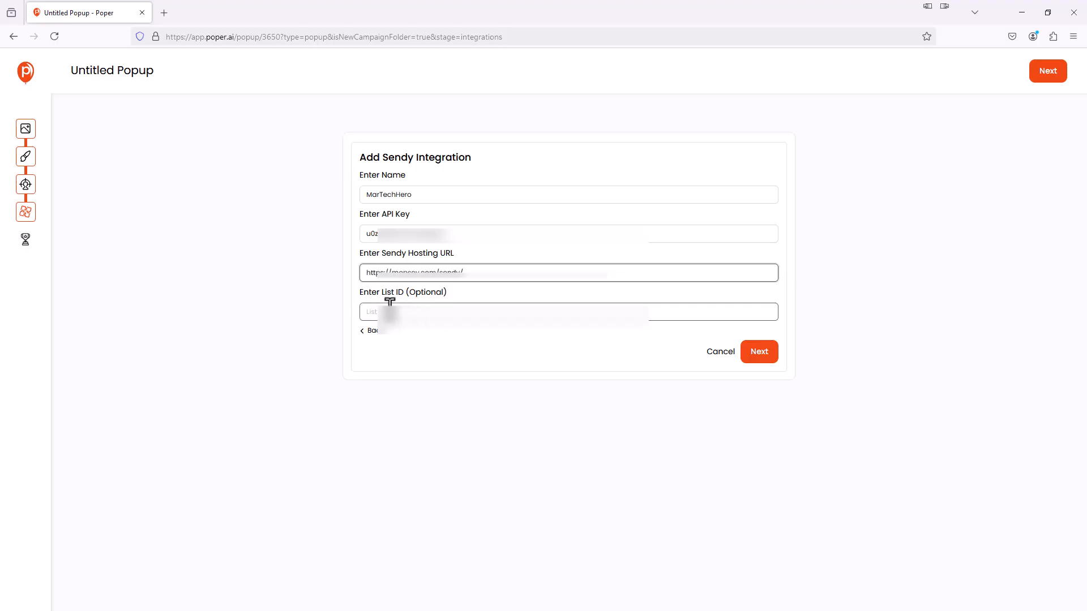
{"action": "key", "text": "alt+Tab"}
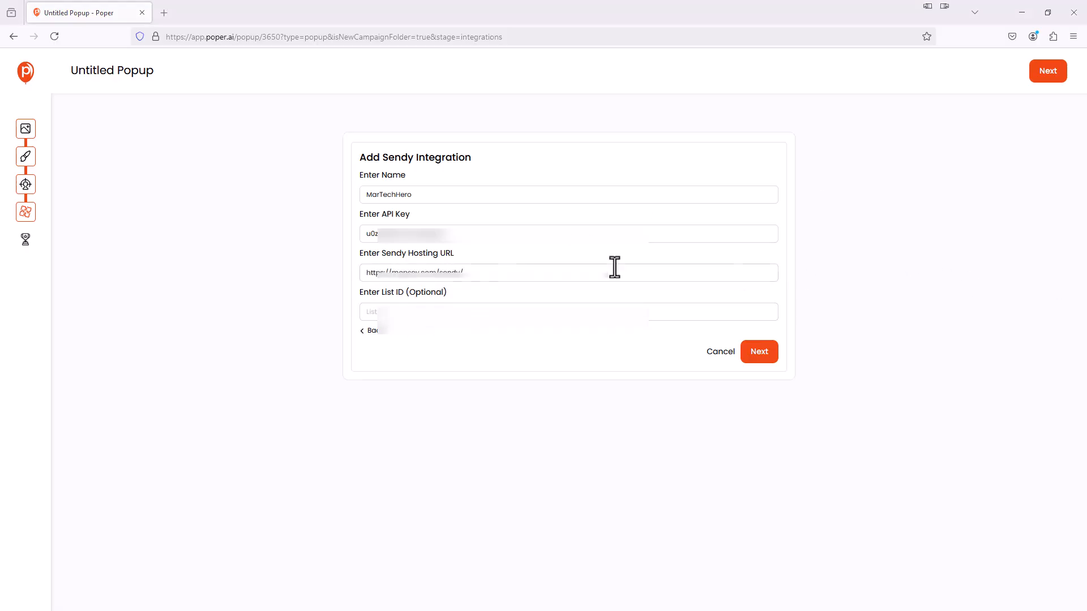
{"action": "left_click", "coordinate": [385, 312]}
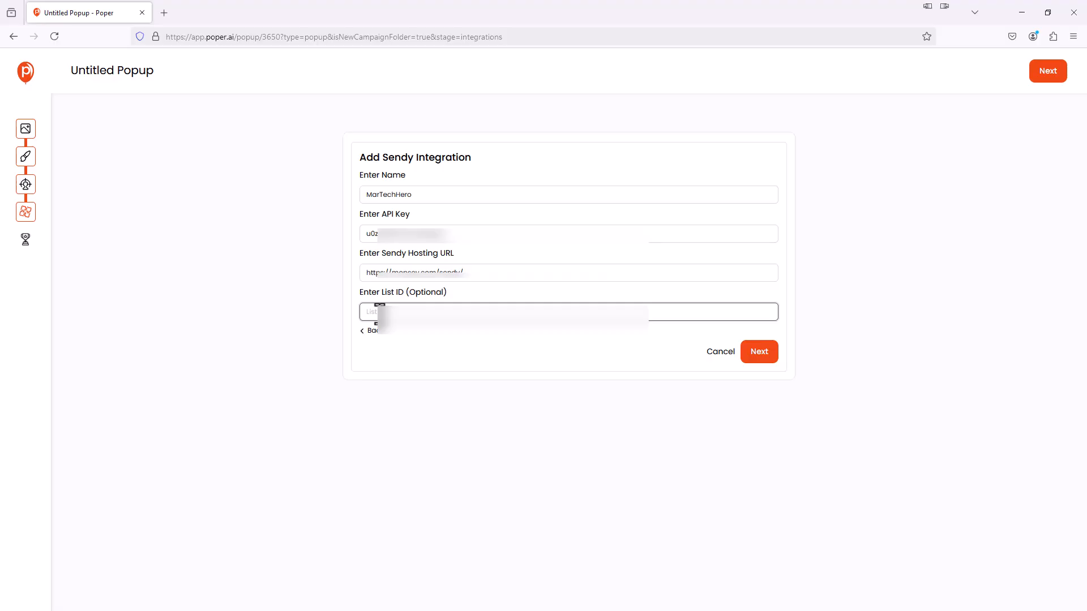
{"action": "key", "text": "ctrl+v"}
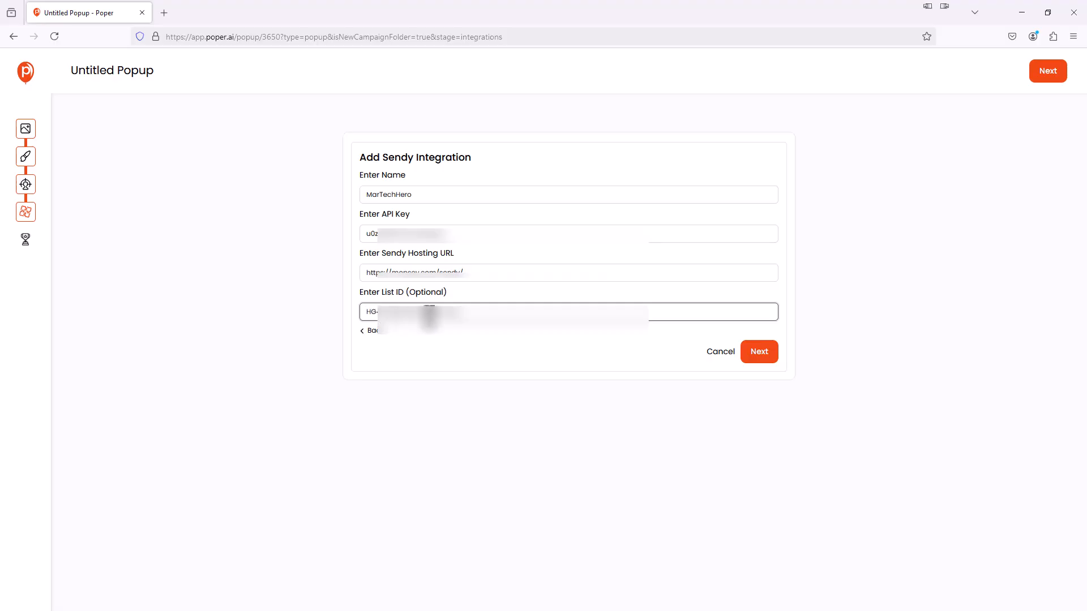
{"action": "left_click", "coordinate": [765, 355]}
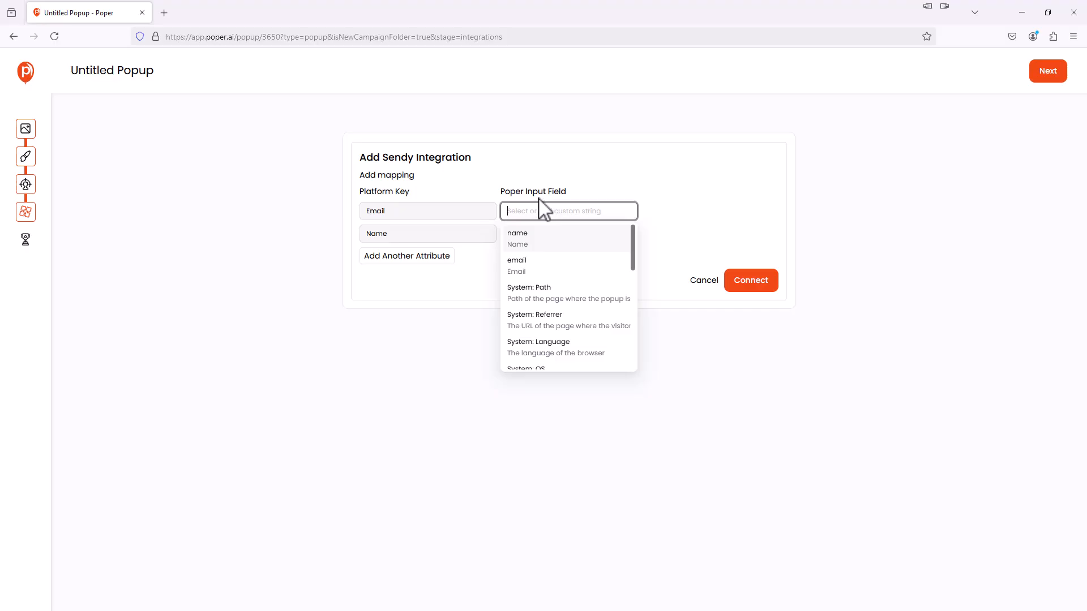
Step: Map Sendy's Email key to the email field and its Name key to the name field, and connect the integration
{"action": "left_click", "coordinate": [529, 266]}
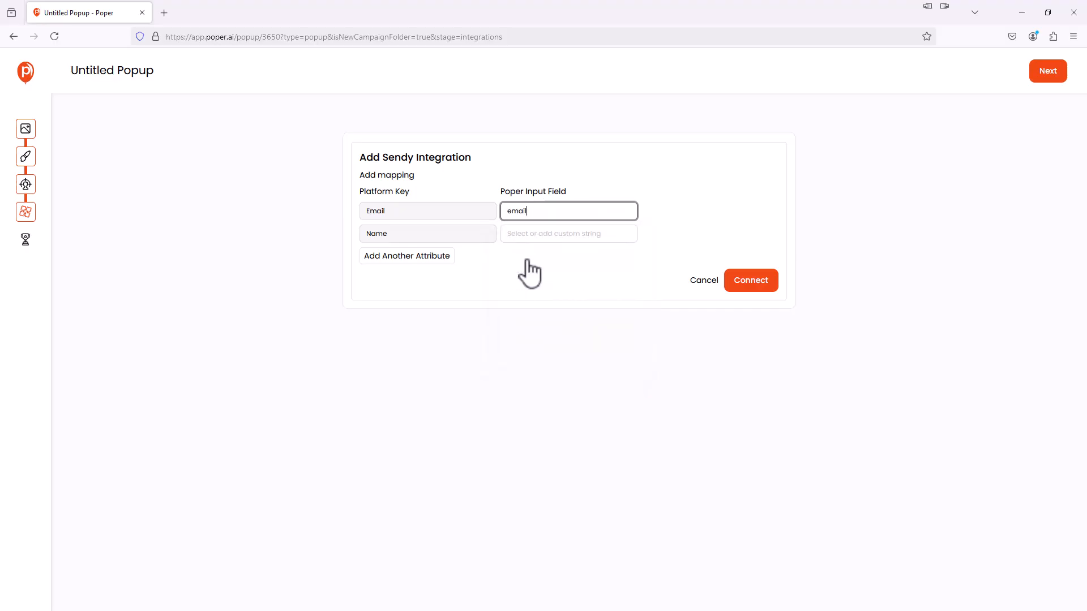
{"action": "left_click", "coordinate": [538, 236]}
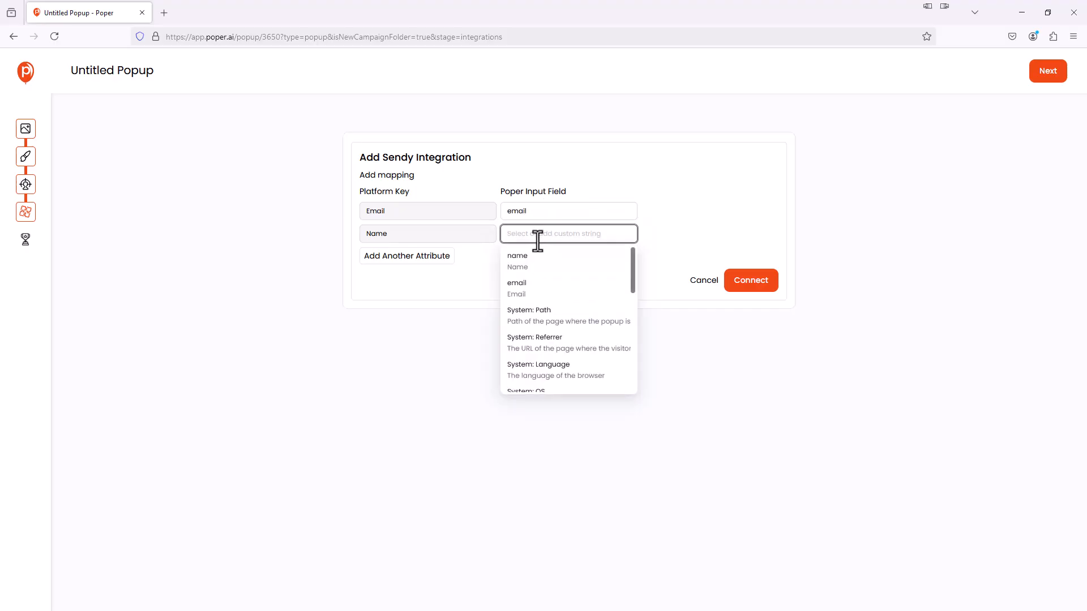
{"action": "left_click", "coordinate": [529, 263]}
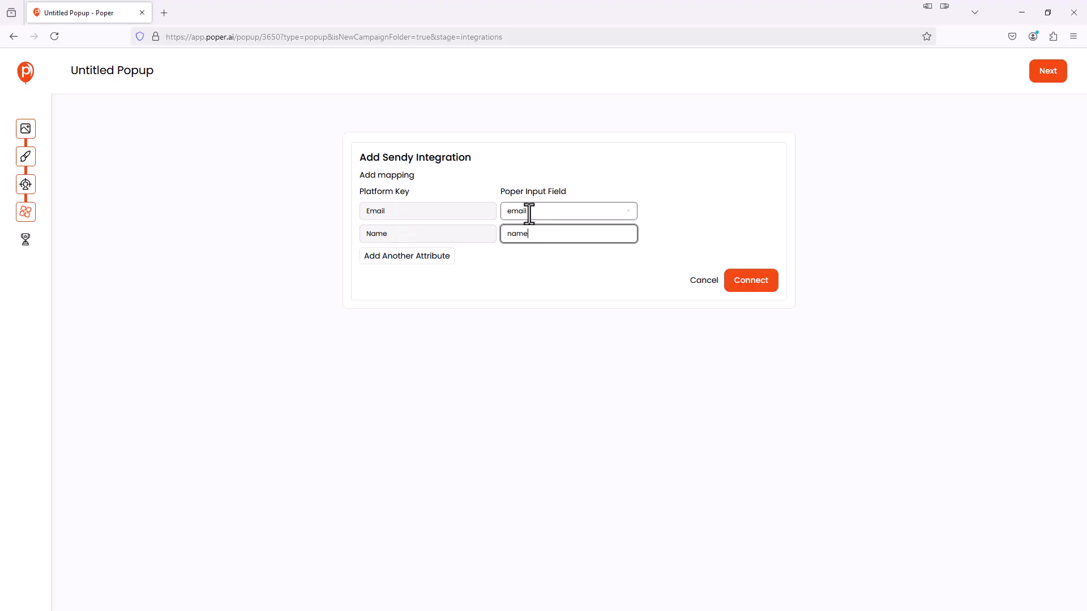
{"action": "left_click", "coordinate": [766, 284]}
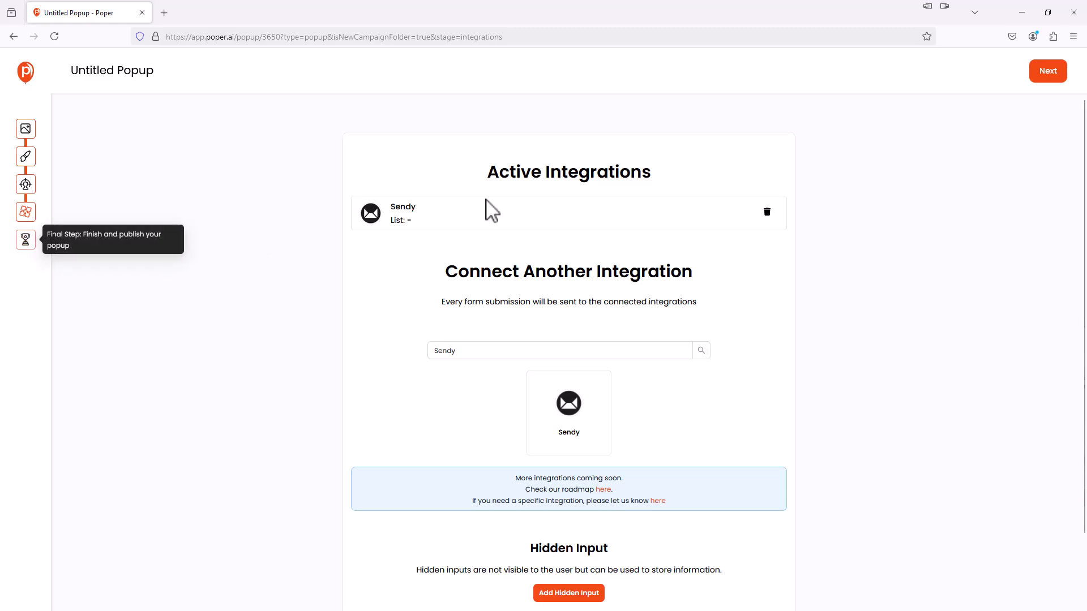
Step: Review the final steps summary and revisit the popup's templates, trigger and device conditions, and integrations
{"action": "left_click", "coordinate": [1047, 73]}
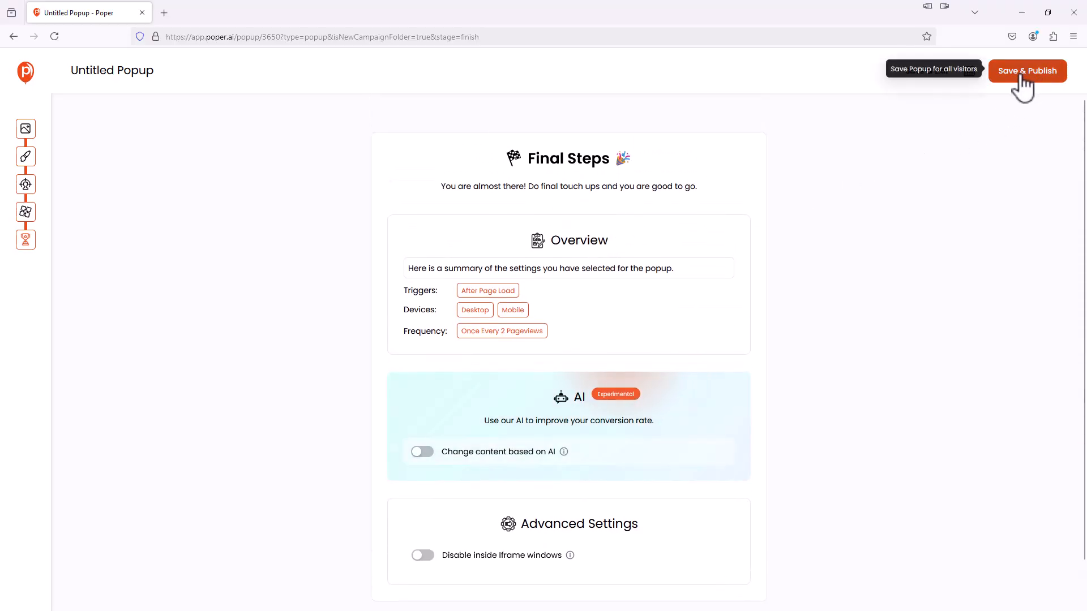
{"action": "left_click", "coordinate": [30, 136]}
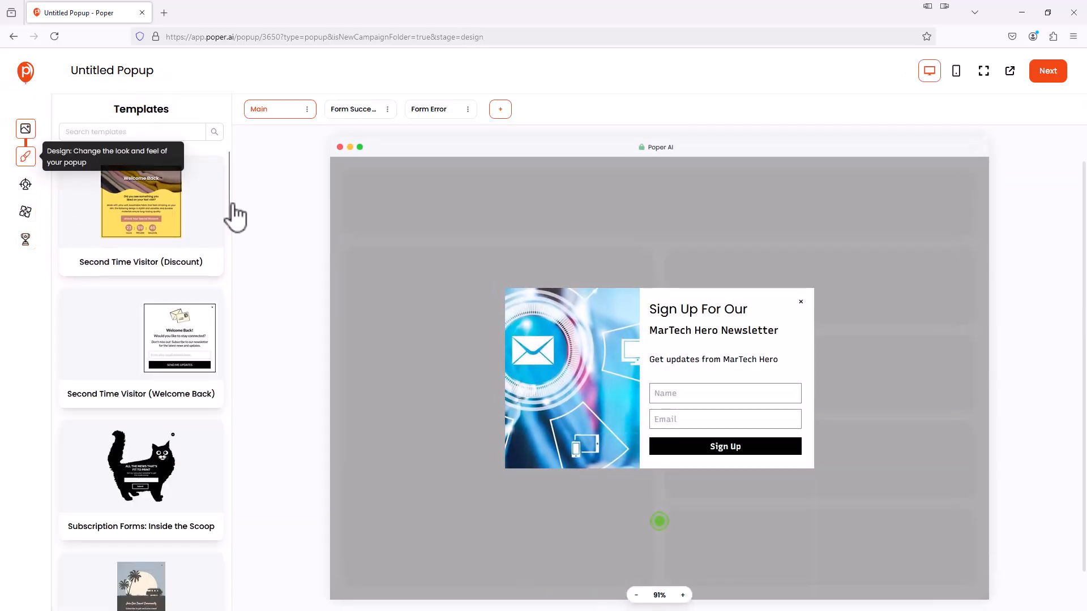
{"action": "left_click", "coordinate": [28, 178]}
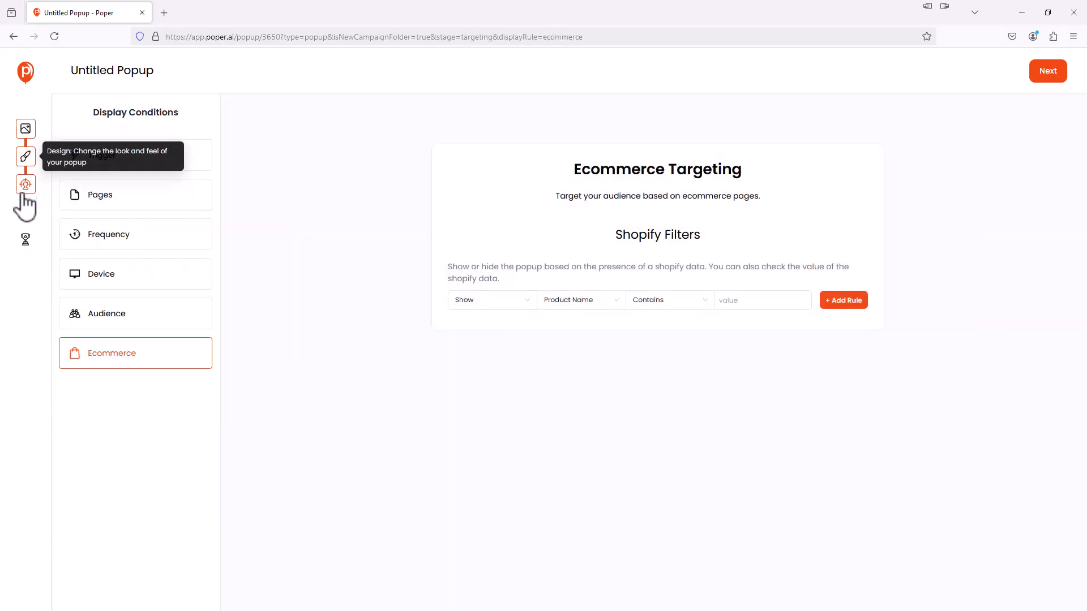
{"action": "left_click", "coordinate": [120, 160]}
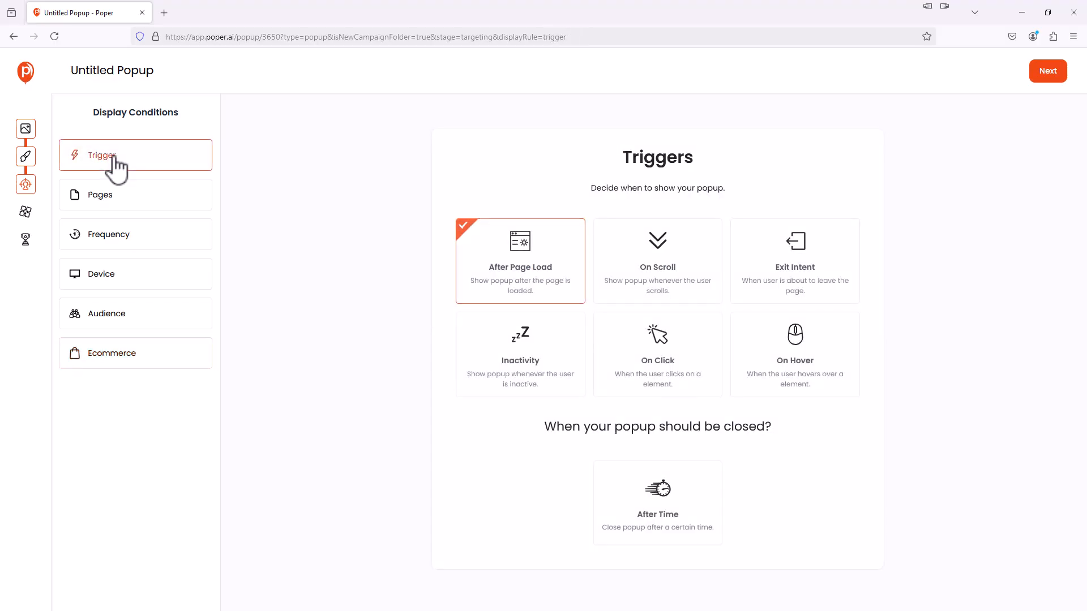
{"action": "left_click", "coordinate": [112, 276]}
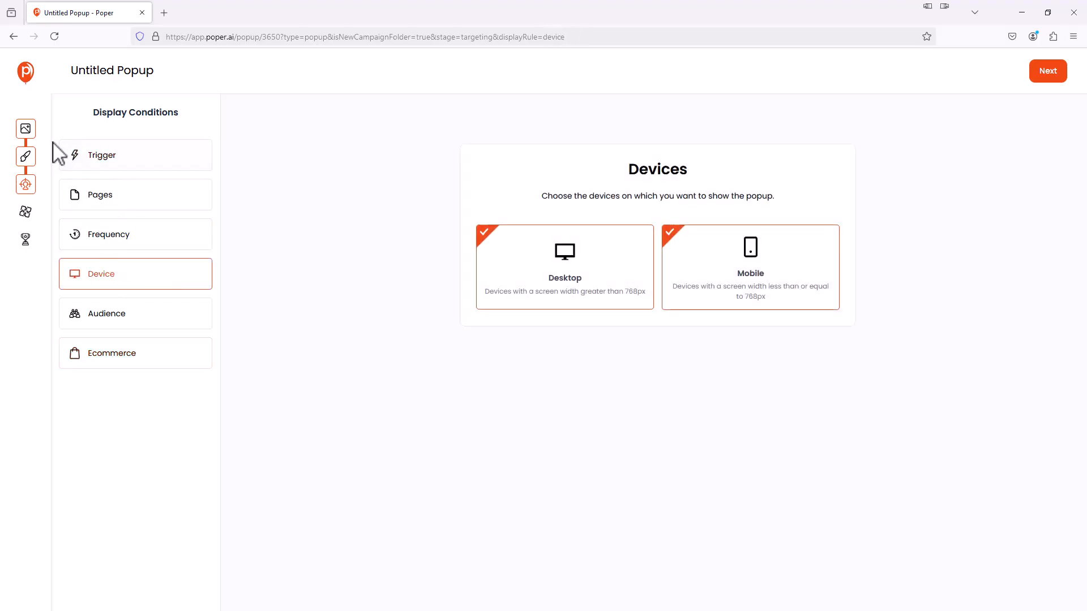
{"action": "left_click", "coordinate": [26, 214]}
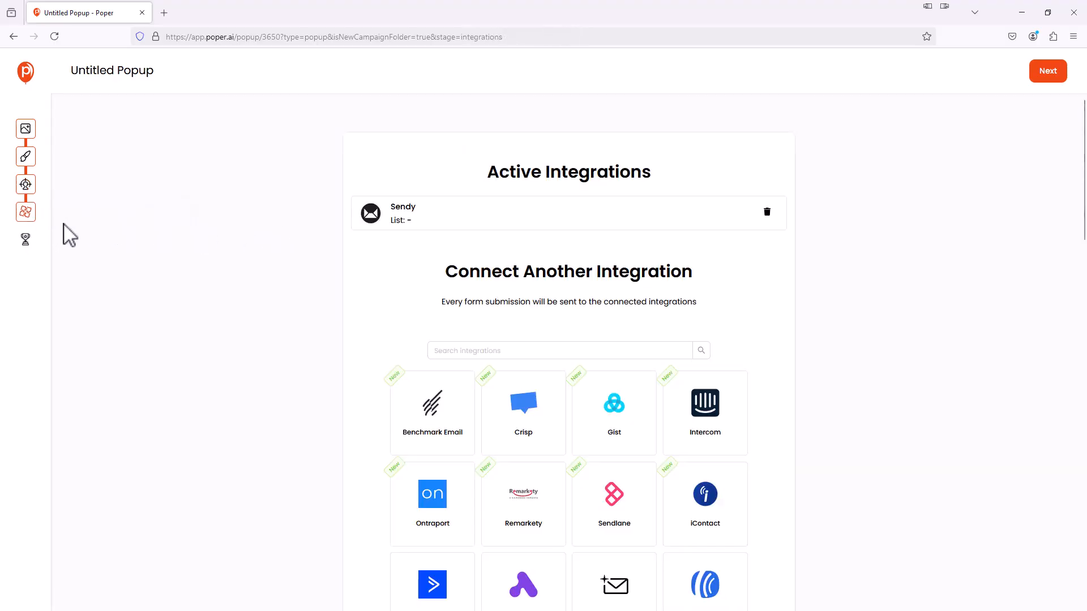
{"action": "left_click", "coordinate": [25, 239]}
Step: Return to the design stage and rename the popup as MarTechHero Newsletter
{"action": "left_click", "coordinate": [26, 158]}
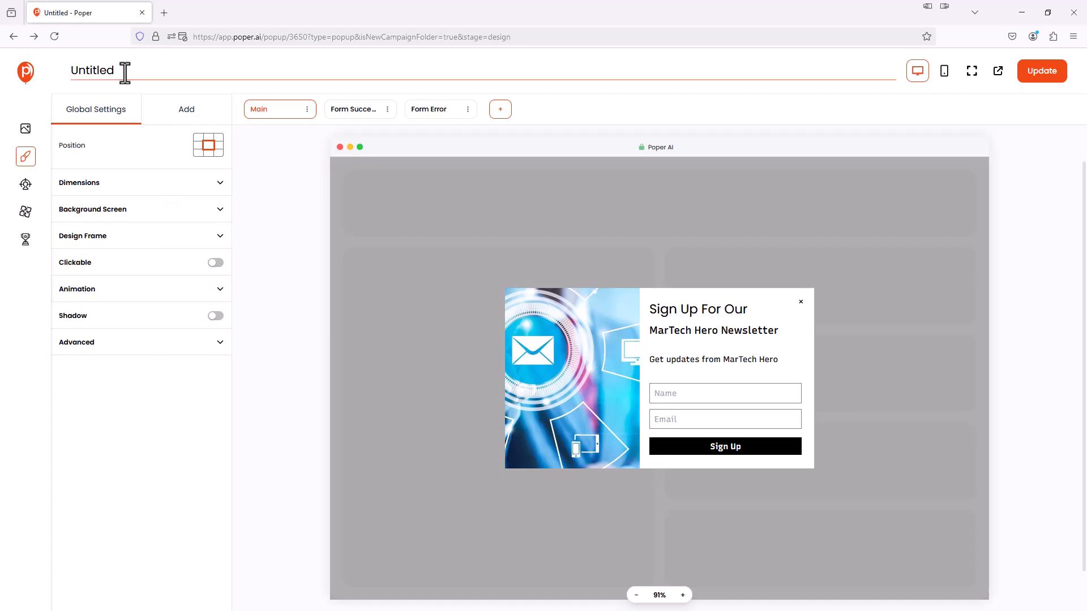
{"action": "left_click_drag", "start_coordinate": [121, 73], "coordinate": [73, 72]}
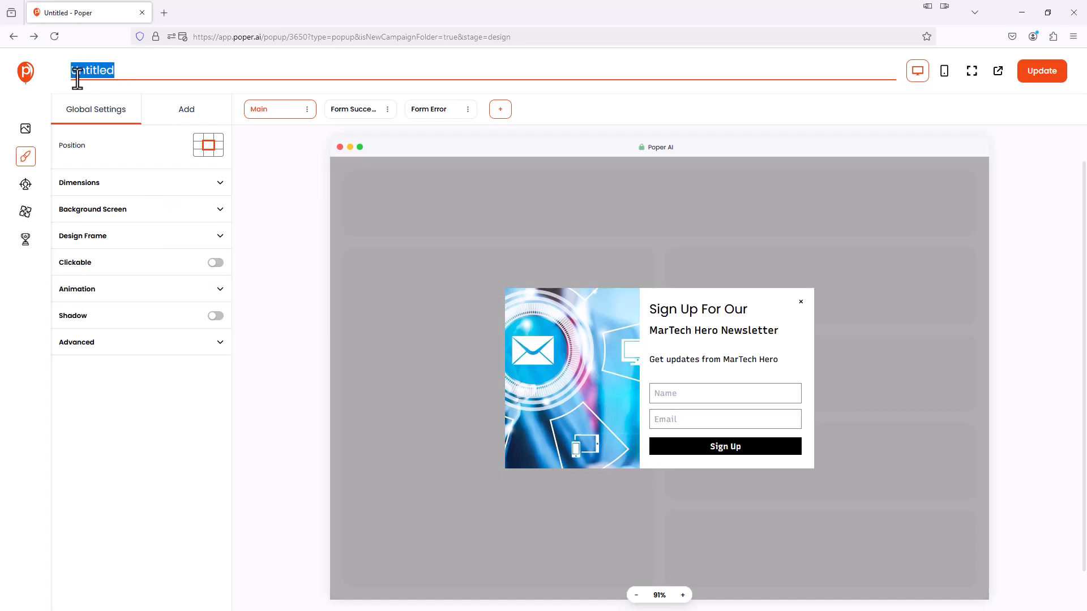
{"action": "type", "text": "MarTechHero Newsletter"}
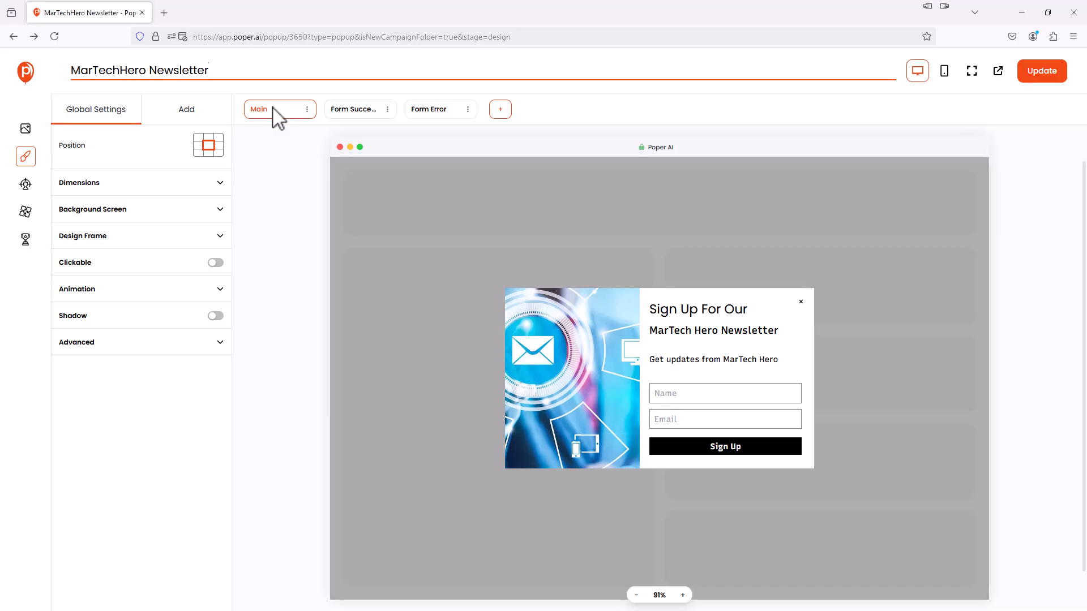
Step: Preview the sign-up popup on the MarTech Hero website, dismiss it and close the preview
{"action": "left_click", "coordinate": [998, 72]}
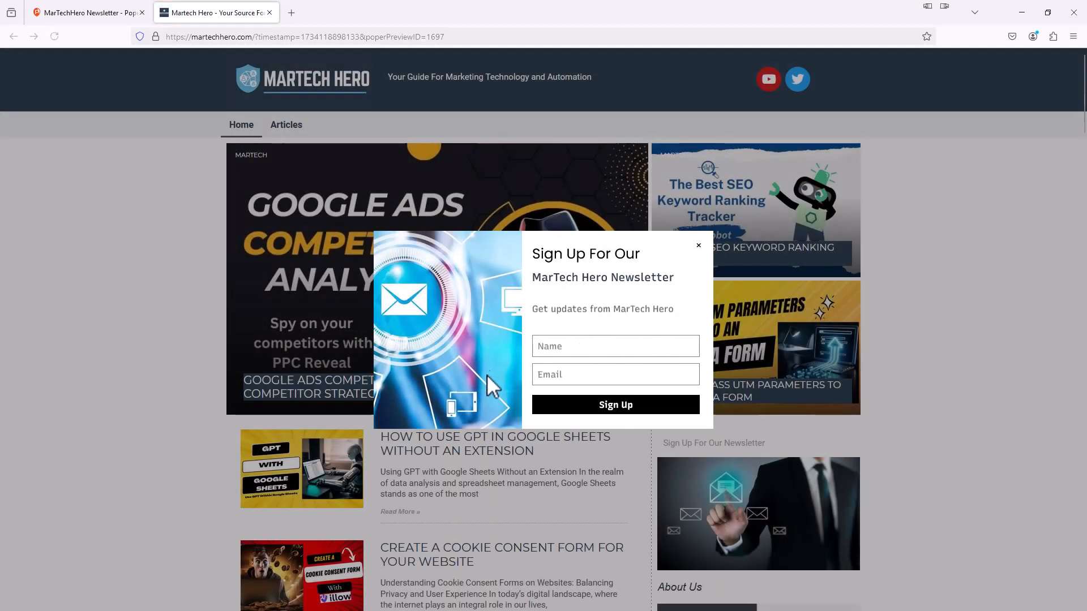
{"action": "left_click", "coordinate": [699, 245]}
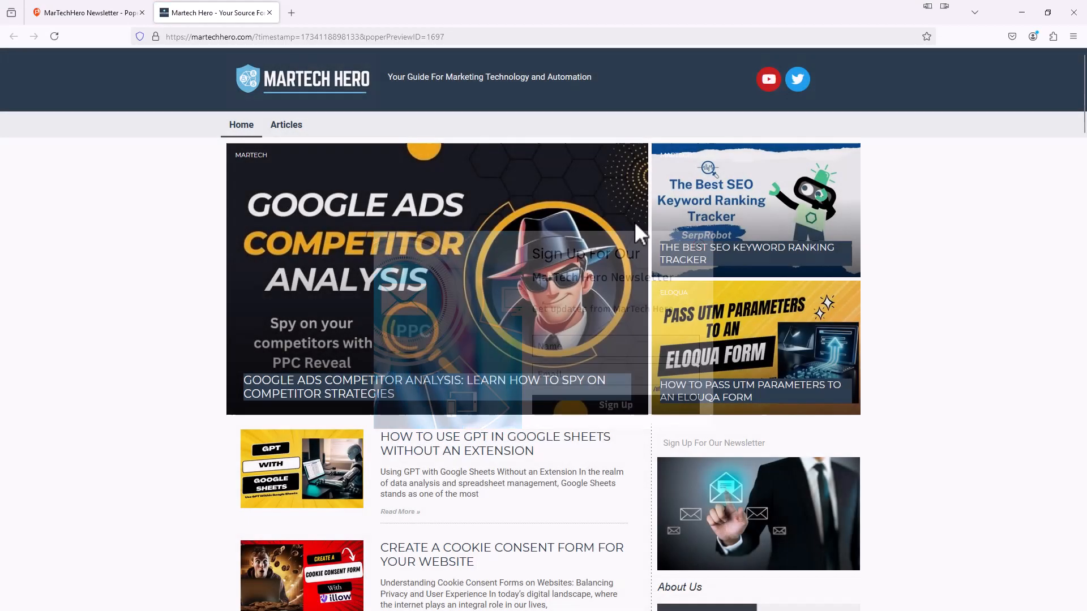
{"action": "key", "text": "ctrl+w"}
Step: Update the popup from its final stage and activate the MarTechHero Newsletter campaign on the dashboard
{"action": "left_click", "coordinate": [26, 238]}
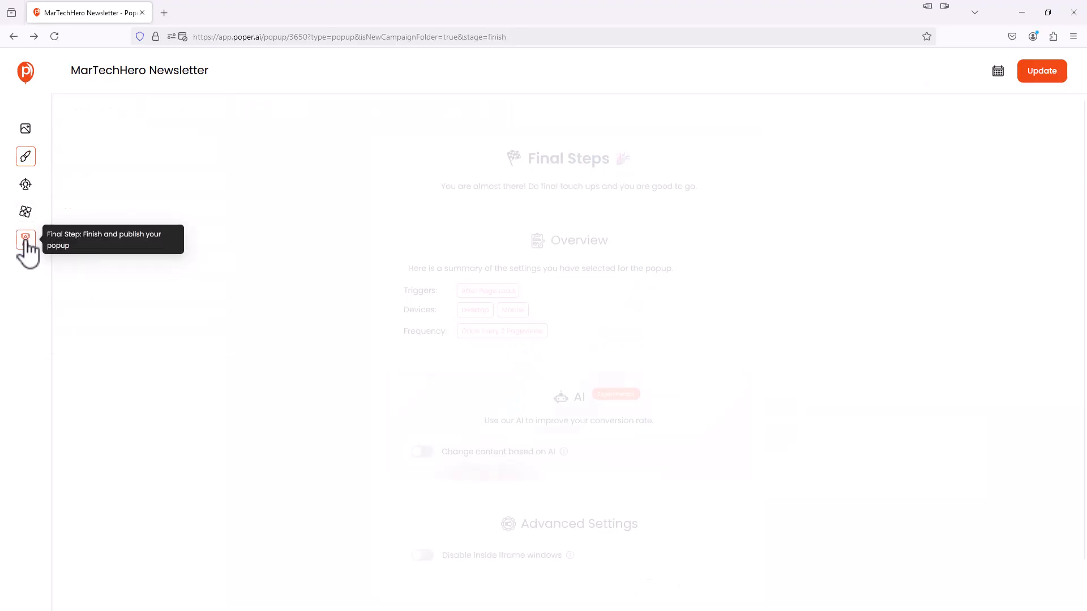
{"action": "left_click", "coordinate": [1043, 72]}
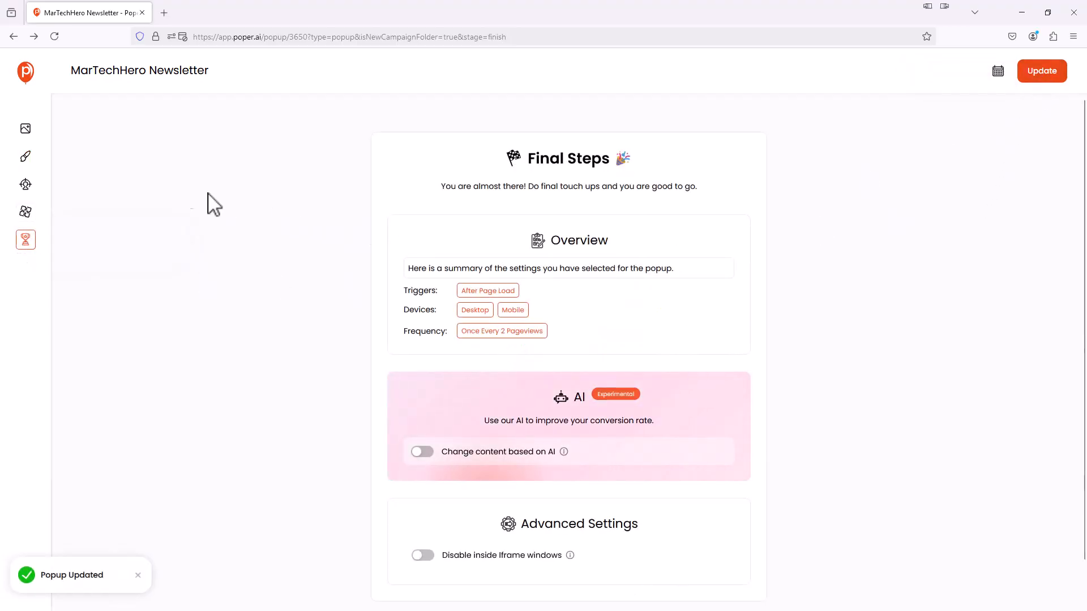
{"action": "left_click", "coordinate": [25, 72]}
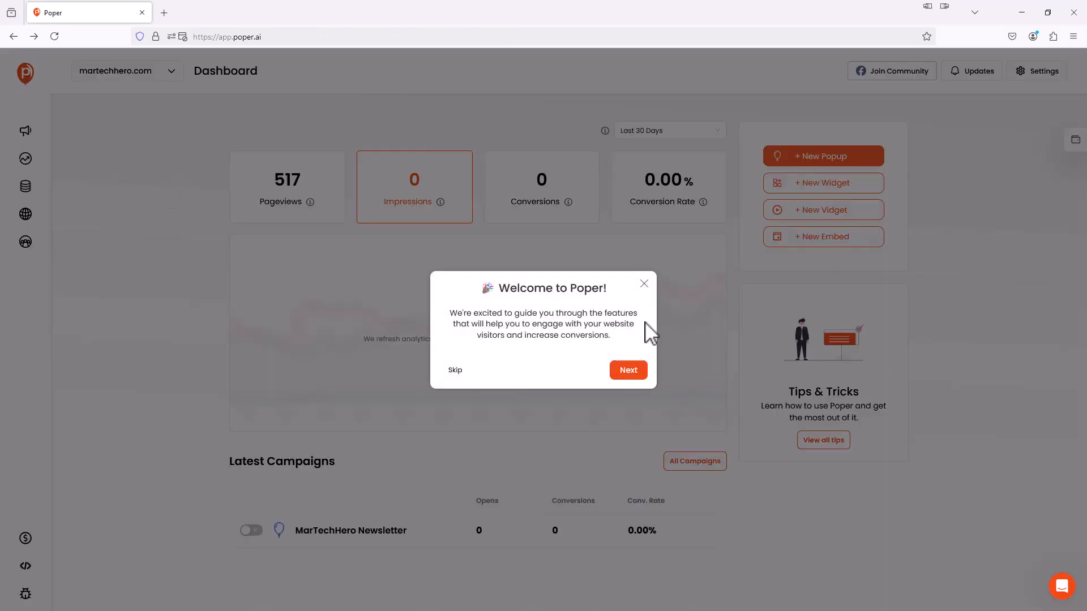
{"action": "left_click", "coordinate": [645, 283]}
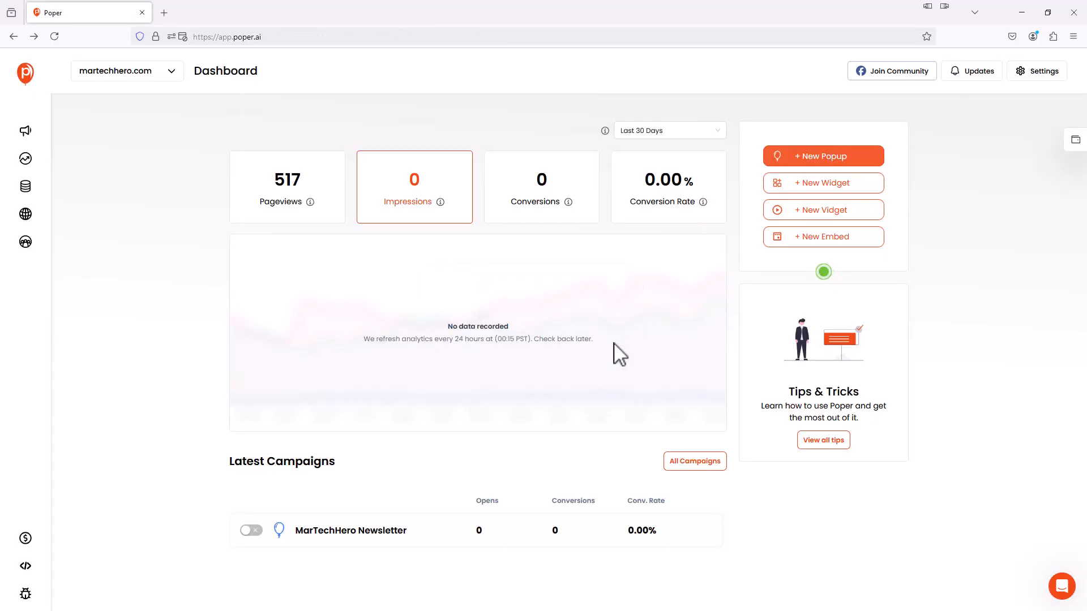
{"action": "left_click", "coordinate": [247, 532]}
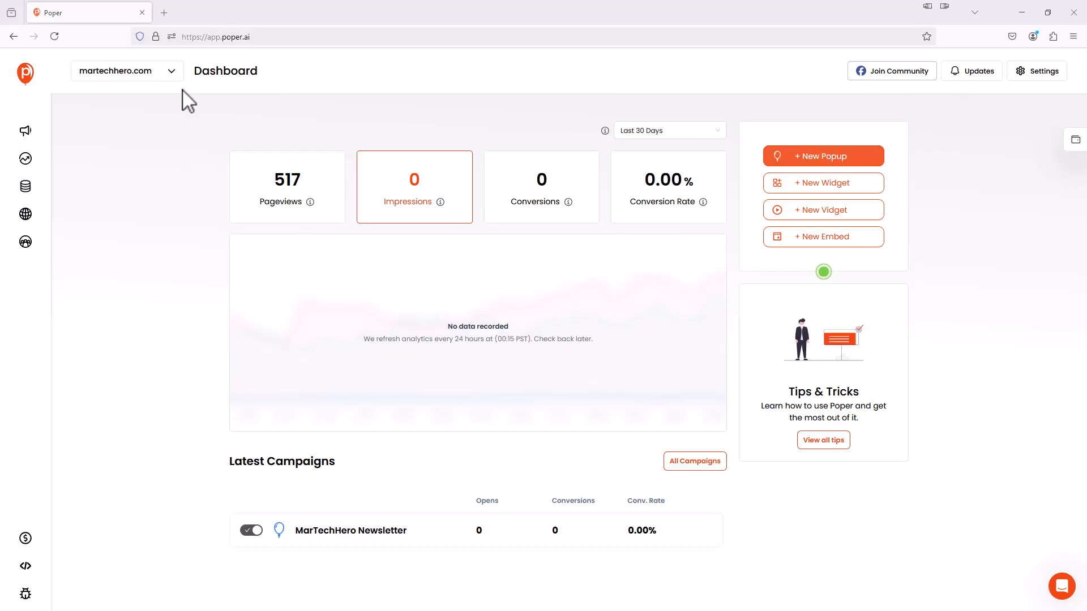
Step: Switch the dashboard to another website and view its analytics for the Last 7 Days
{"action": "left_click", "coordinate": [171, 71]}
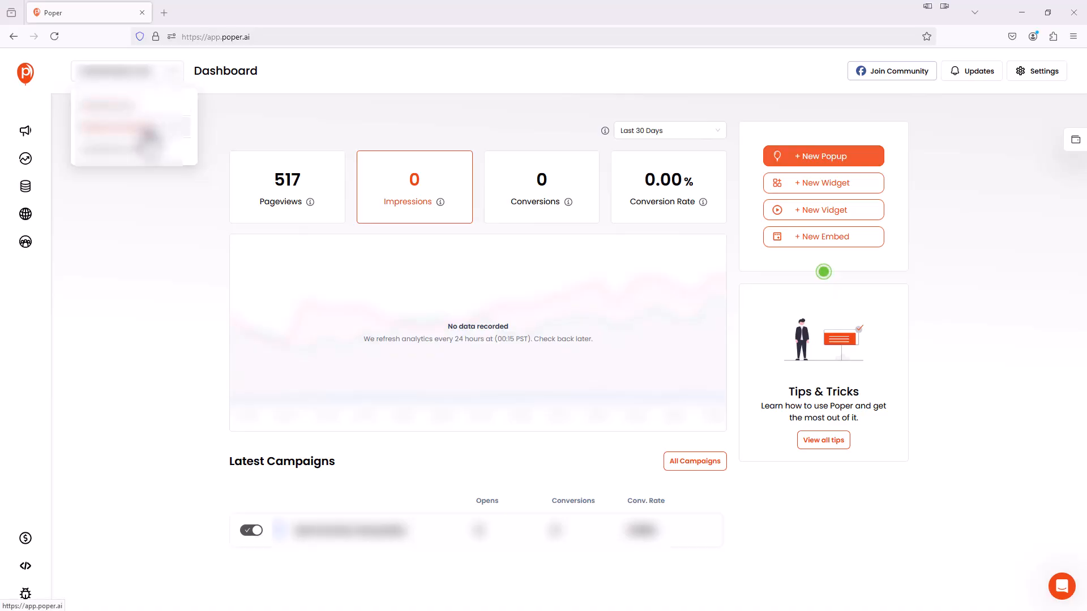
{"action": "left_click", "coordinate": [149, 133]}
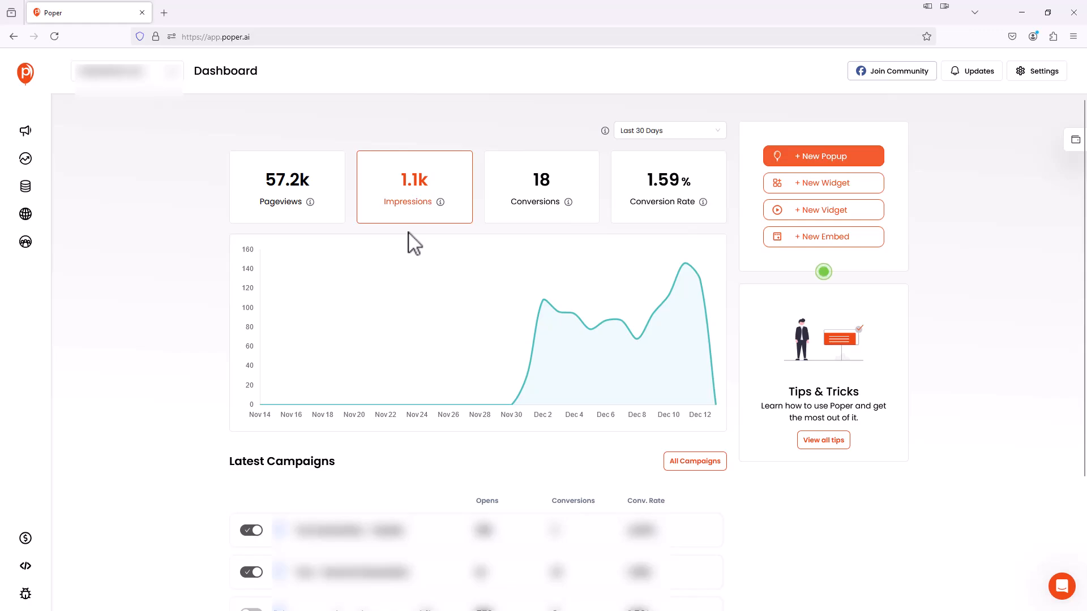
{"action": "mouse_move", "coordinate": [444, 206]}
{"action": "left_click", "coordinate": [723, 146]}
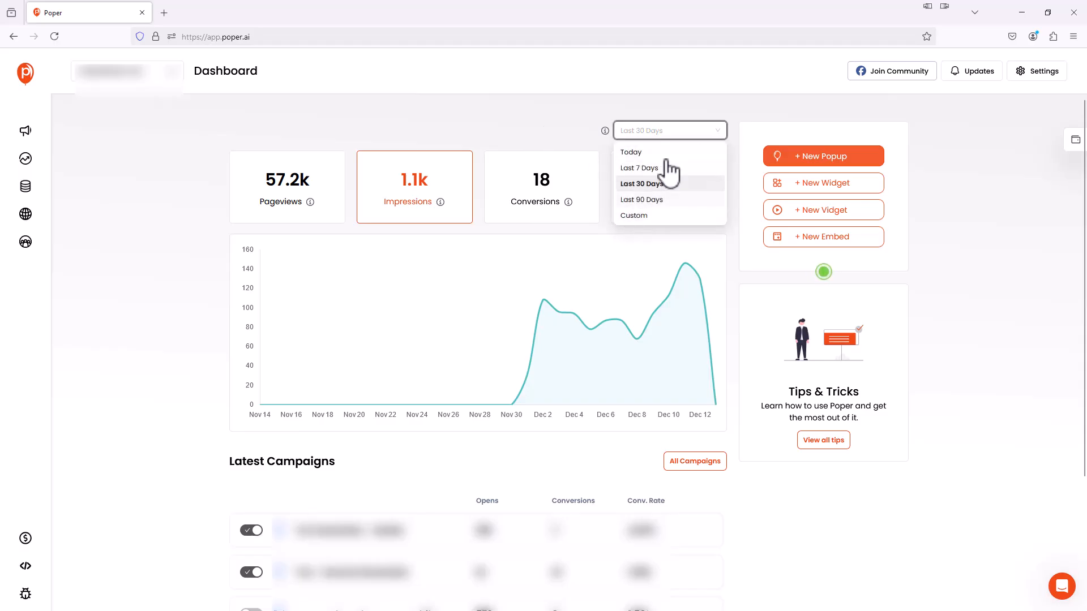
{"action": "left_click", "coordinate": [651, 168]}
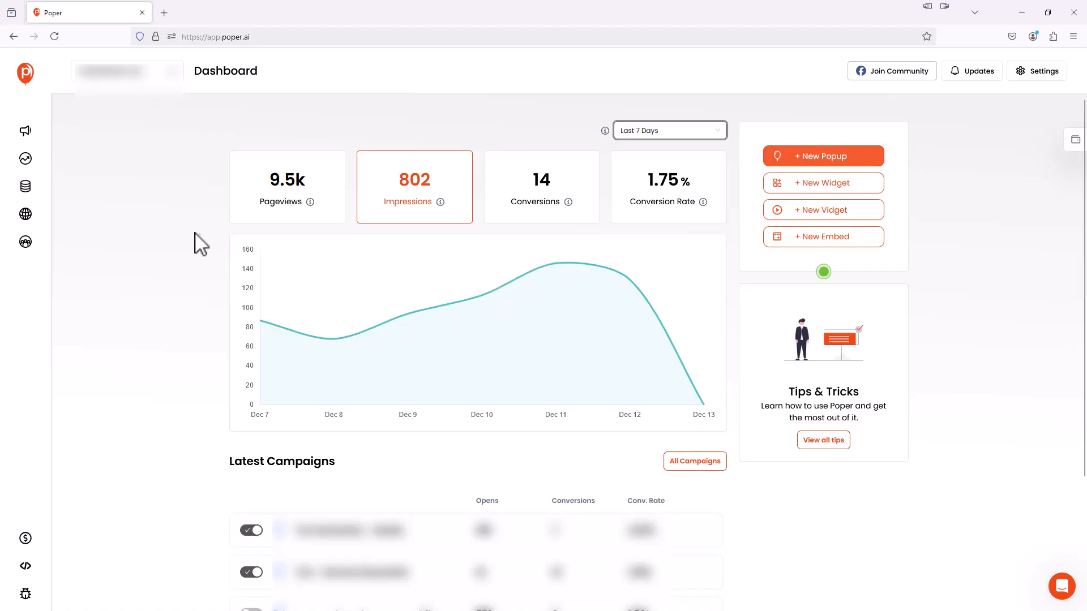
Step: Examine the collected leads for all campaigns, switching to a different website's lead list
{"action": "left_click", "coordinate": [31, 194]}
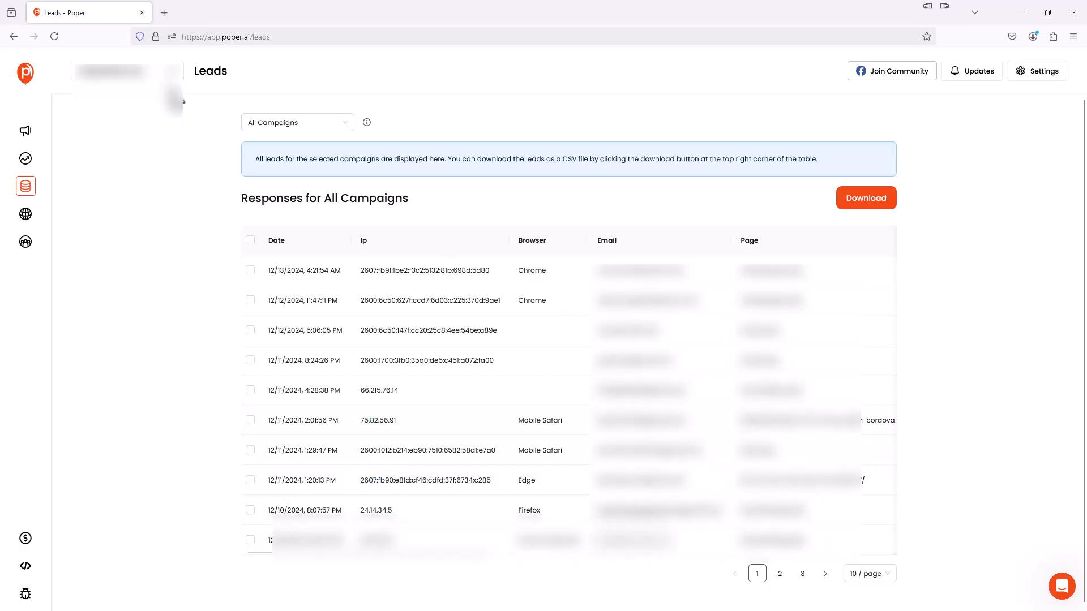
{"action": "left_click", "coordinate": [168, 78]}
{"action": "left_click", "coordinate": [139, 127]}
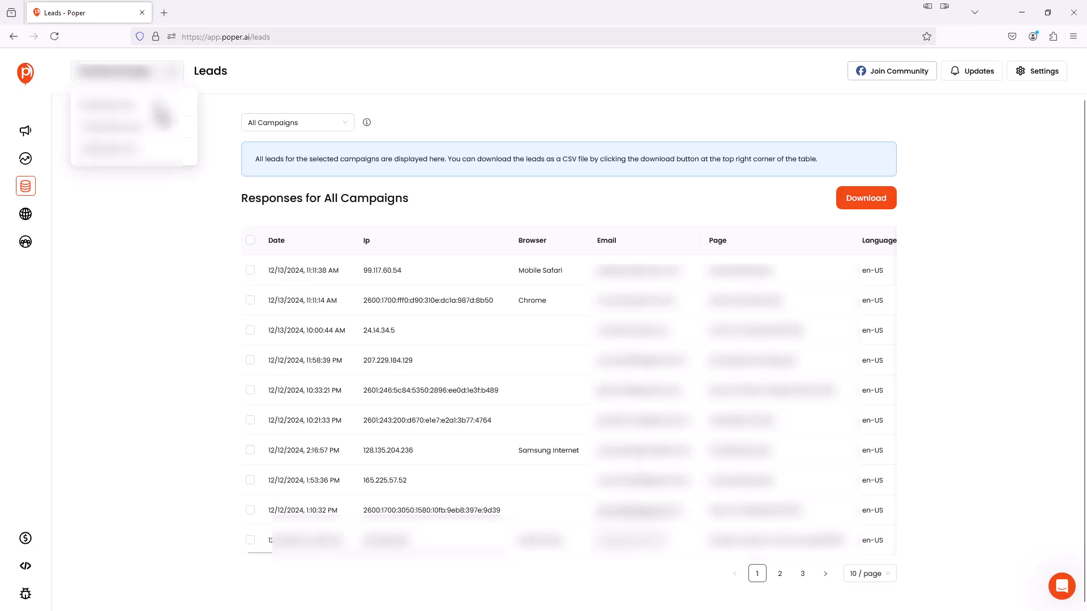
{"action": "scroll", "coordinate": [481, 348], "scroll_direction": "down", "scroll_amount": 1}
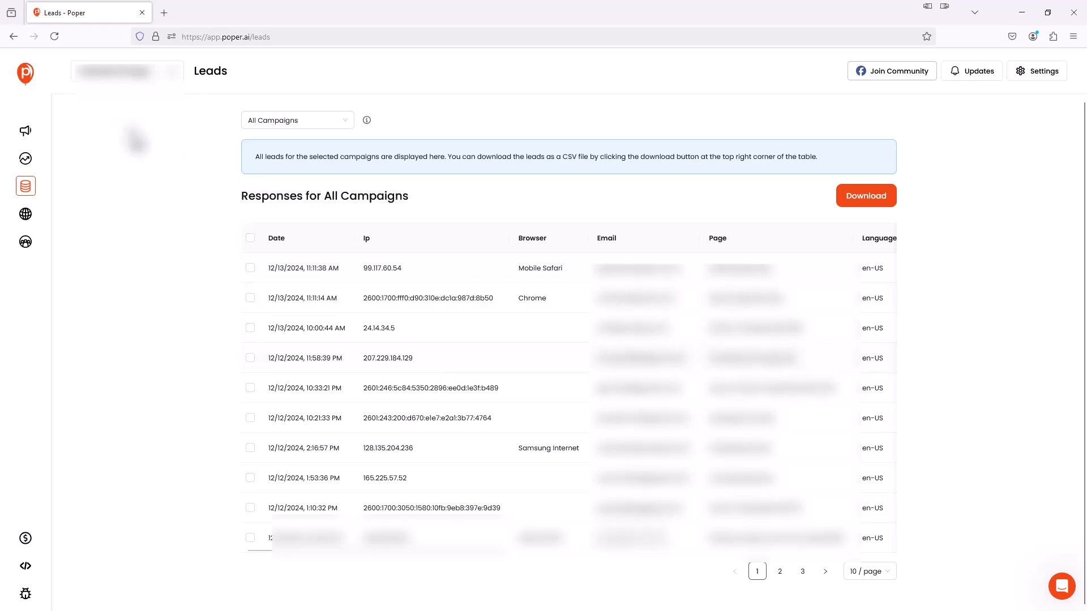
Step: Open Poper's Plans and Pricing page and examine the features and limits of the annually billed plans
{"action": "left_click", "coordinate": [25, 73]}
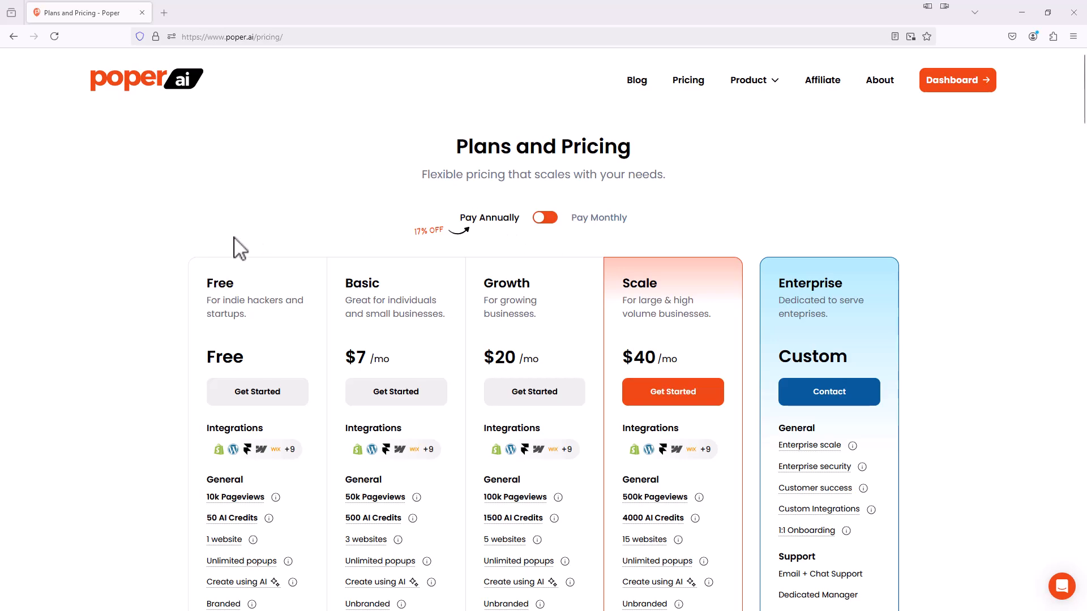
{"action": "scroll", "coordinate": [249, 278], "scroll_direction": "down", "scroll_amount": 1}
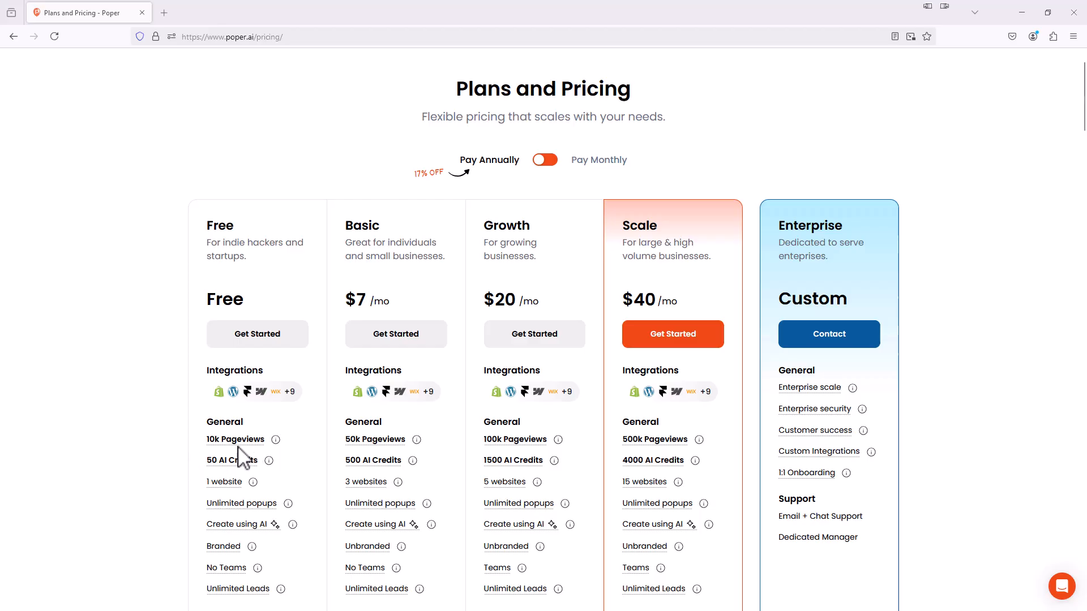
{"action": "scroll", "coordinate": [160, 388], "scroll_direction": "down", "scroll_amount": 1}
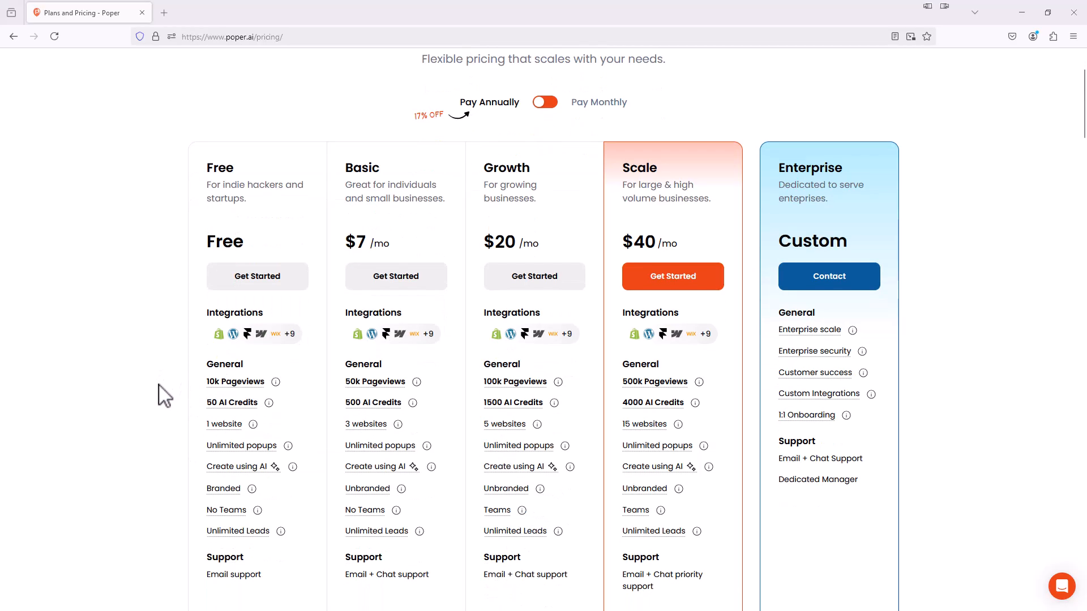
{"action": "scroll", "coordinate": [162, 393], "scroll_direction": "up", "scroll_amount": 1}
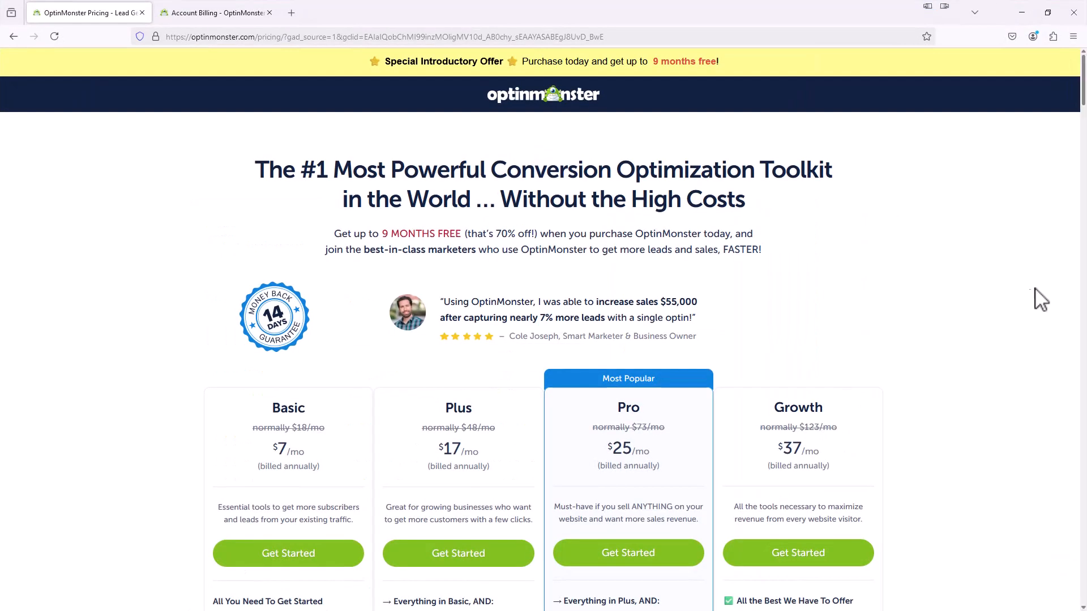
Step: Examine OptinMonster's pricing plans from Basic to Growth, and view the OptinMonster account's billing history
{"action": "scroll", "coordinate": [824, 345], "scroll_direction": "down", "scroll_amount": 1}
{"action": "scroll", "coordinate": [822, 343], "scroll_direction": "up", "scroll_amount": 1}
{"action": "scroll", "coordinate": [823, 343], "scroll_direction": "down", "scroll_amount": 2}
{"action": "scroll", "coordinate": [822, 344], "scroll_direction": "up", "scroll_amount": 1}
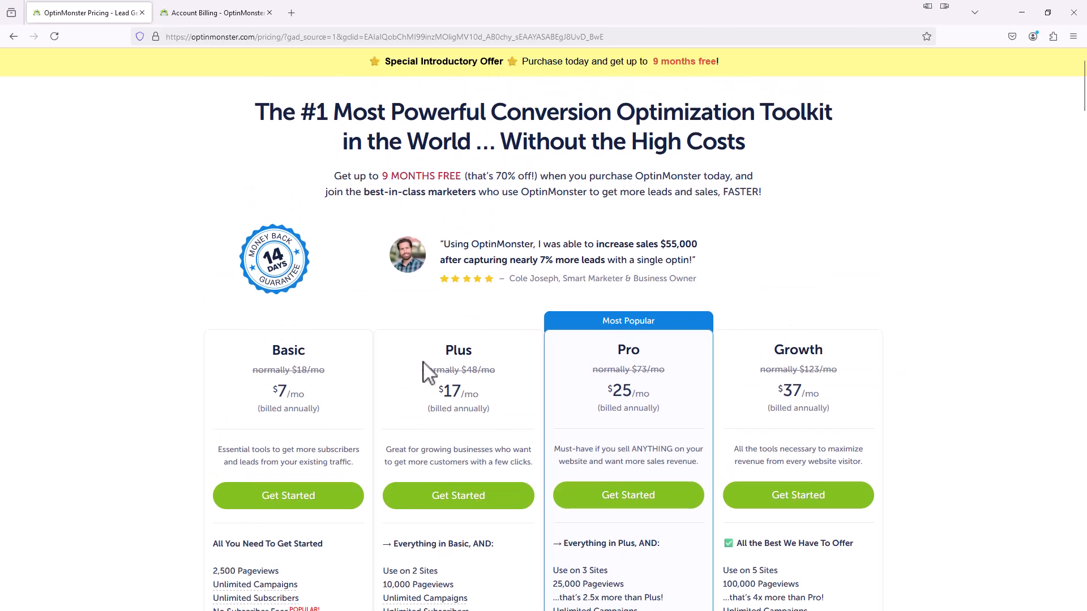
{"action": "scroll", "coordinate": [305, 408], "scroll_direction": "down", "scroll_amount": 1}
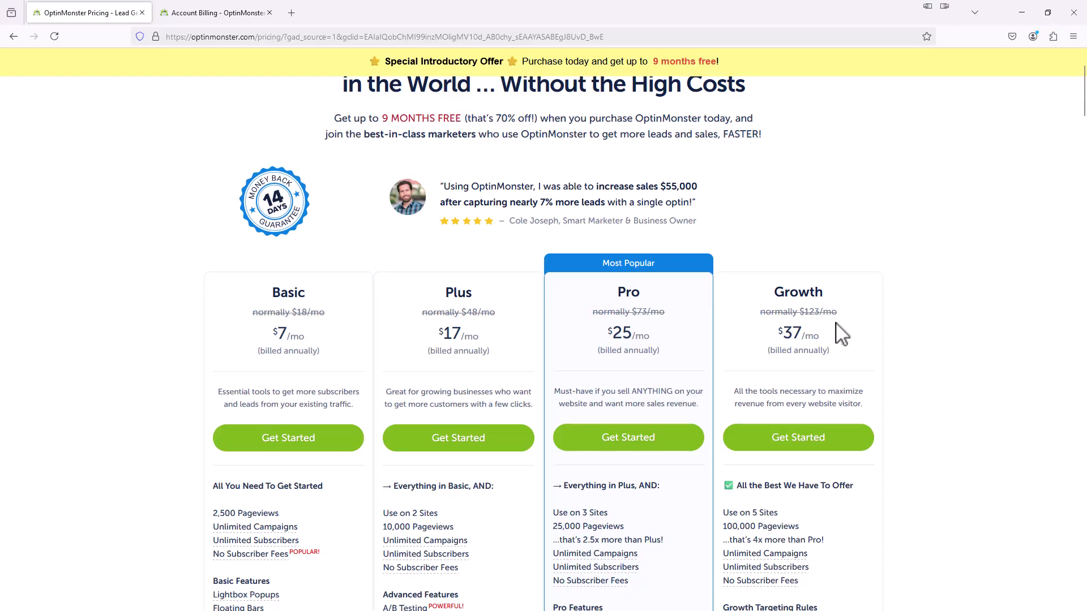
{"action": "left_click", "coordinate": [944, 7]}
{"action": "left_click", "coordinate": [219, 12]}
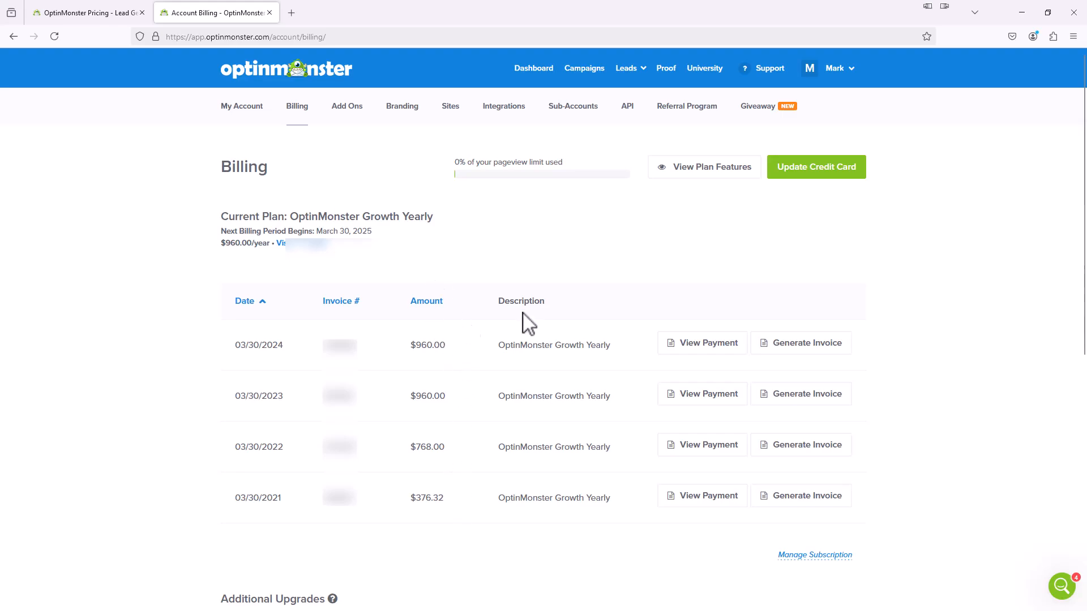
Step: Return to Poper's Plans and Pricing page and review its plans for comparison with OptinMonster
{"action": "left_click", "coordinate": [946, 8]}
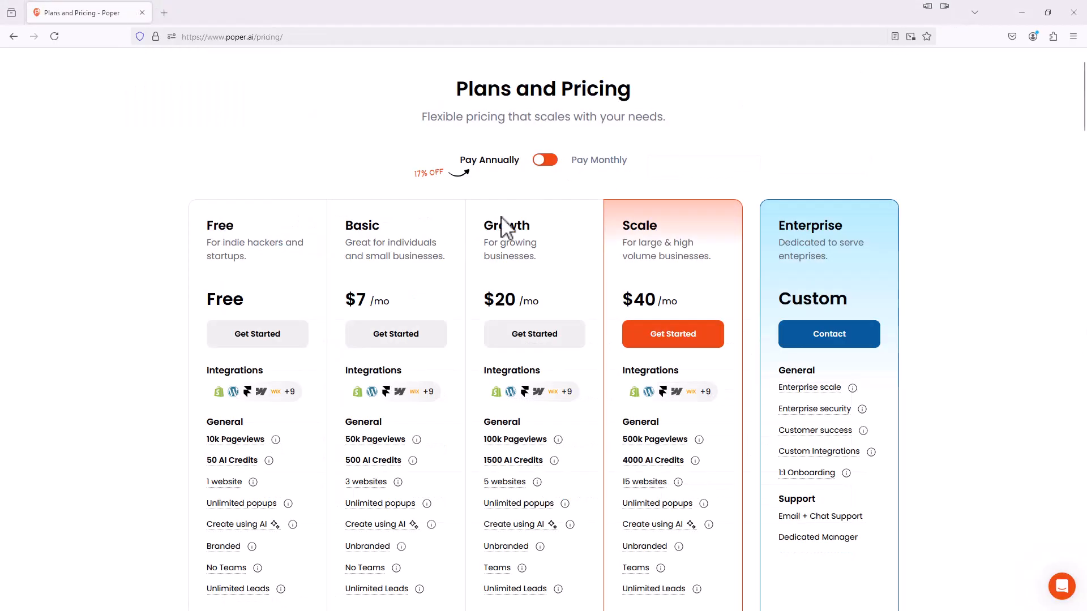
{"action": "scroll", "coordinate": [363, 243], "scroll_direction": "up", "scroll_amount": 1}
{"action": "scroll", "coordinate": [365, 243], "scroll_direction": "down", "scroll_amount": 1}
{"action": "scroll", "coordinate": [536, 302], "scroll_direction": "up", "scroll_amount": 1}
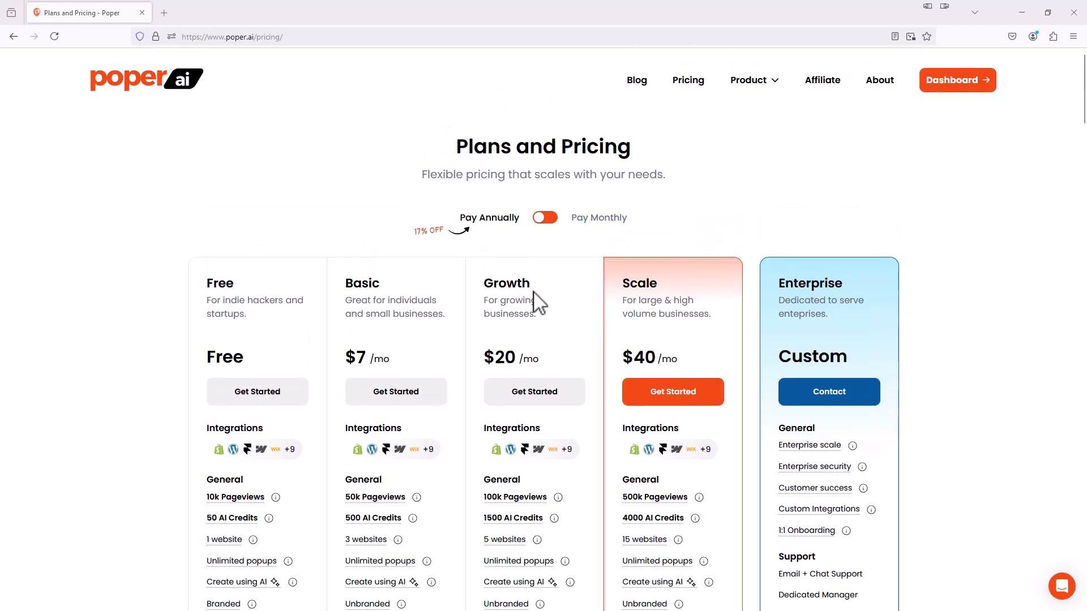